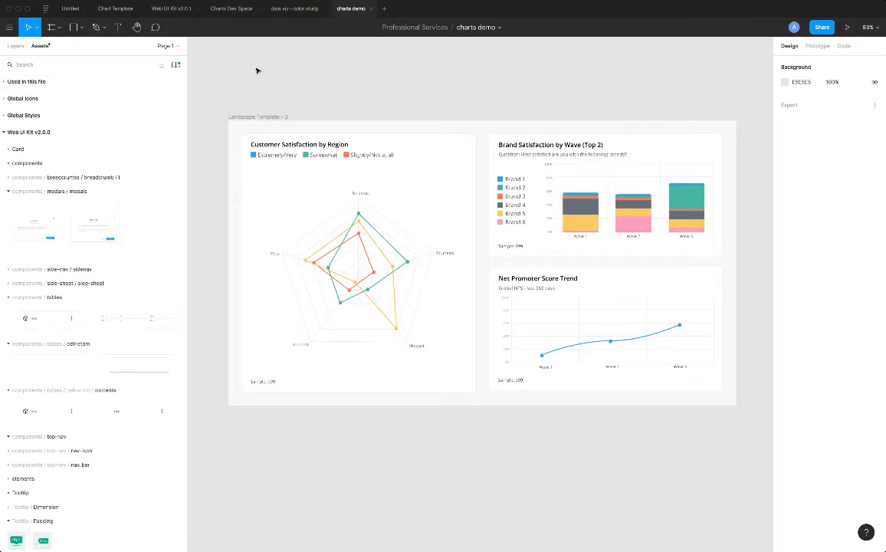
Find the landscape dashboard template by searching assets for "dashboard", and place an instance directly below the finished dashboard, aligned with its edges.
type("dashboard")
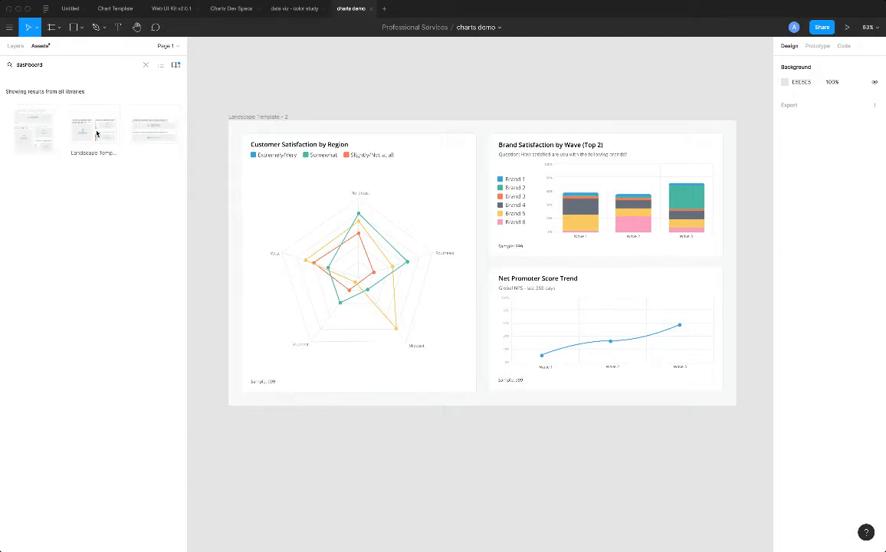
left_click_drag(91, 133, 311, 475)
scroll(313, 473, "down", 3)
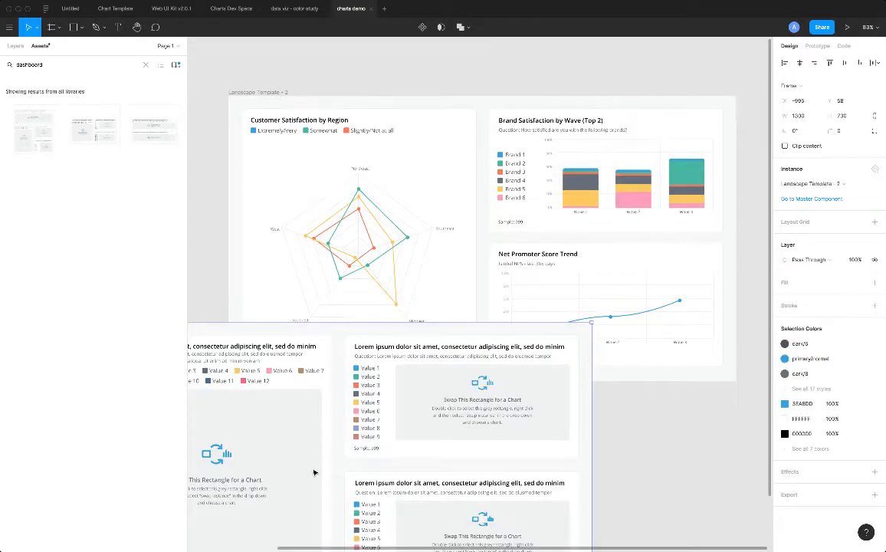
left_click_drag(409, 358, 521, 446)
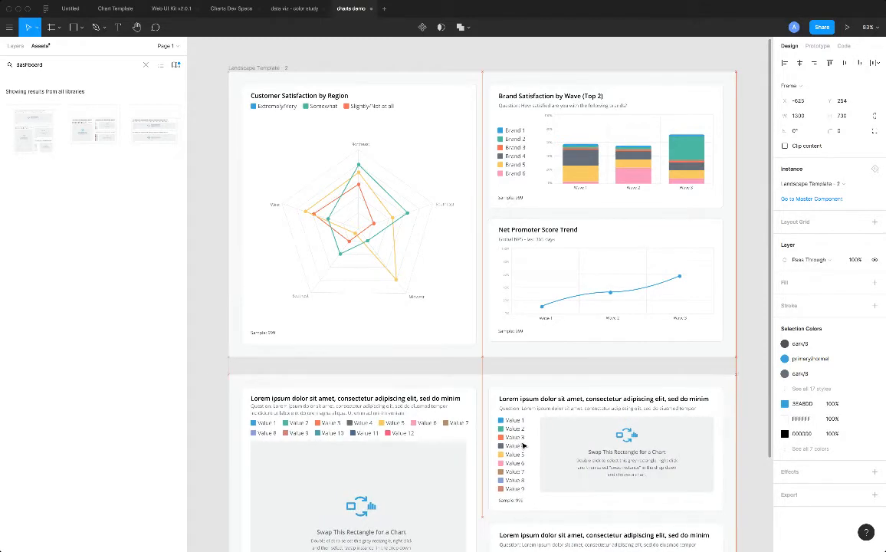
scroll(506, 437, "down", 5)
left_click(380, 437)
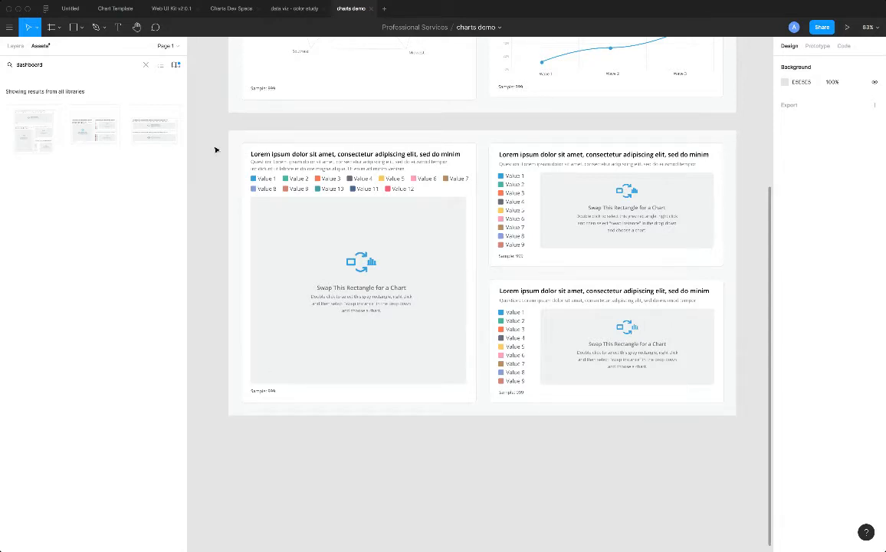
Replace the large card's placeholder title in the new template with "Customer Satisfaction by Region", copied from the finished dashboard.
scroll(215, 149, "up", 5)
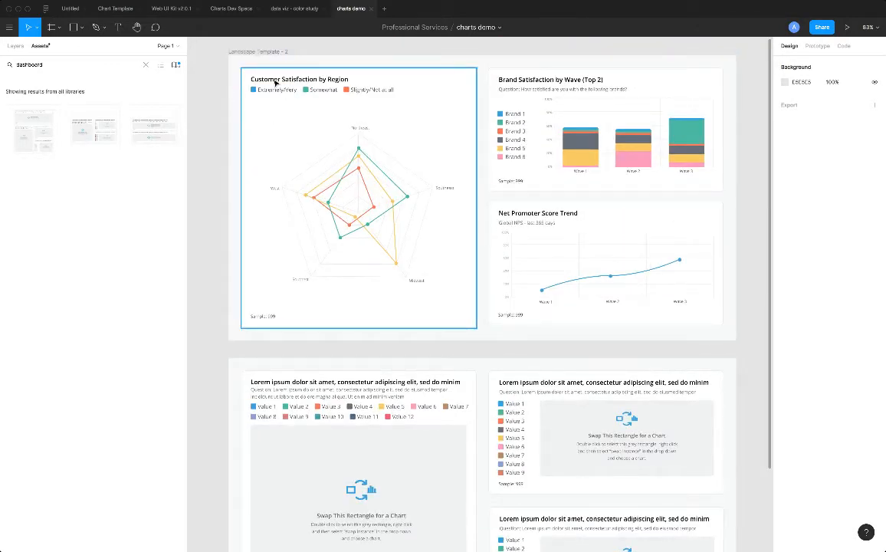
double_click(274, 81)
double_click(274, 80)
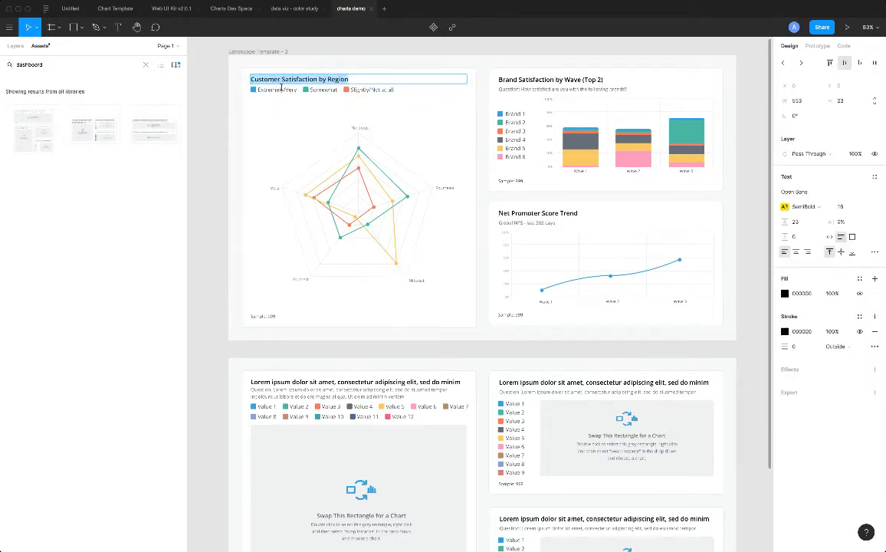
key("ctrl+c")
double_click(317, 376)
double_click(326, 376)
key("ctrl+a")
key("ctrl+v")
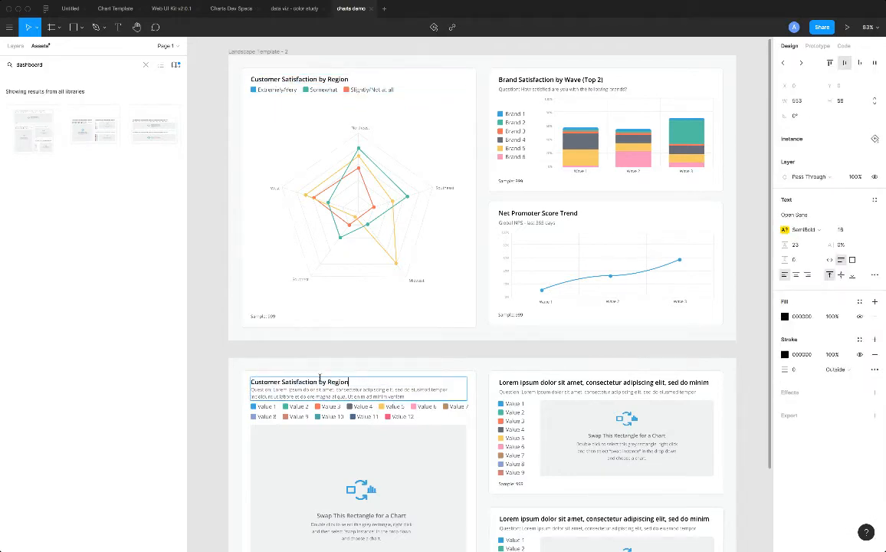
Replace the upper small card's placeholder title with "Brand Satisfaction by Wave (Top 2)", copied from the finished dashboard.
left_click(564, 80)
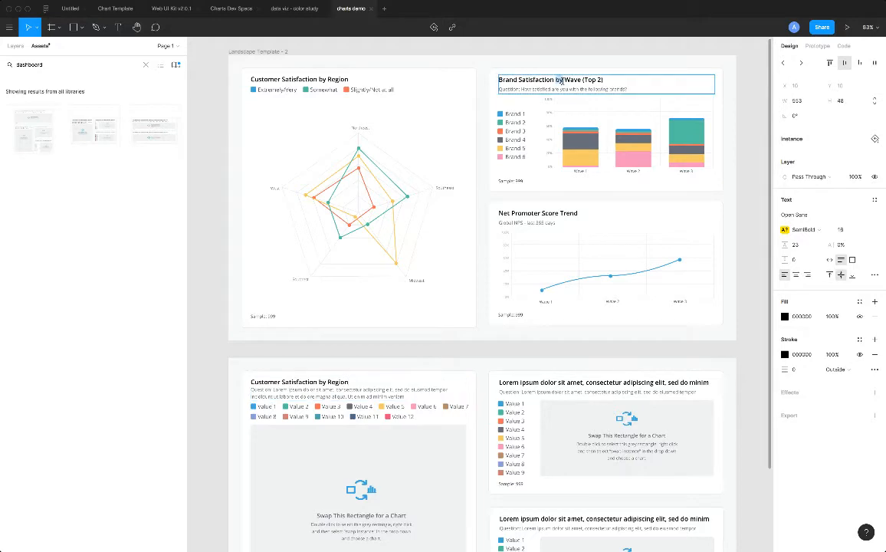
double_click(564, 80)
key("ctrl+c")
left_click(560, 383)
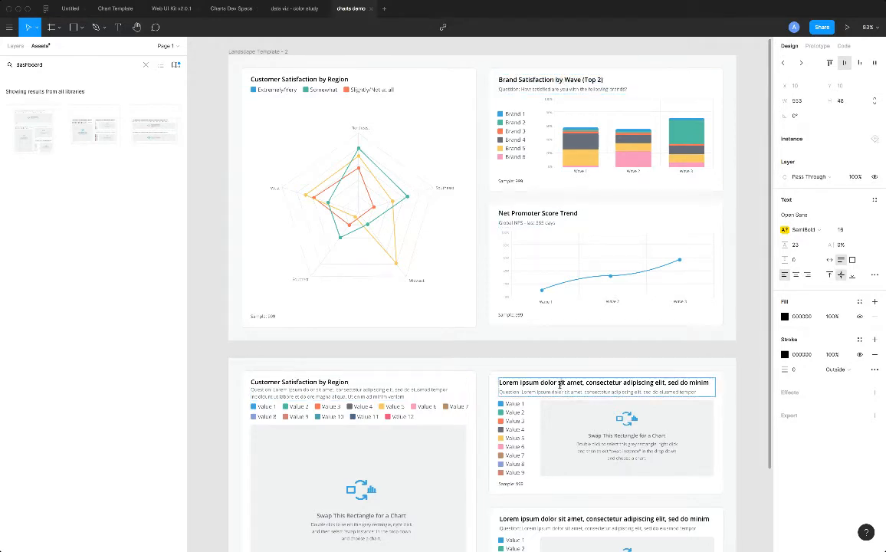
double_click(560, 384)
key("ctrl+v")
Replace the lower small card's placeholder title with "Net Promoter Score Trend", copied from the finished dashboard.
left_click(529, 214)
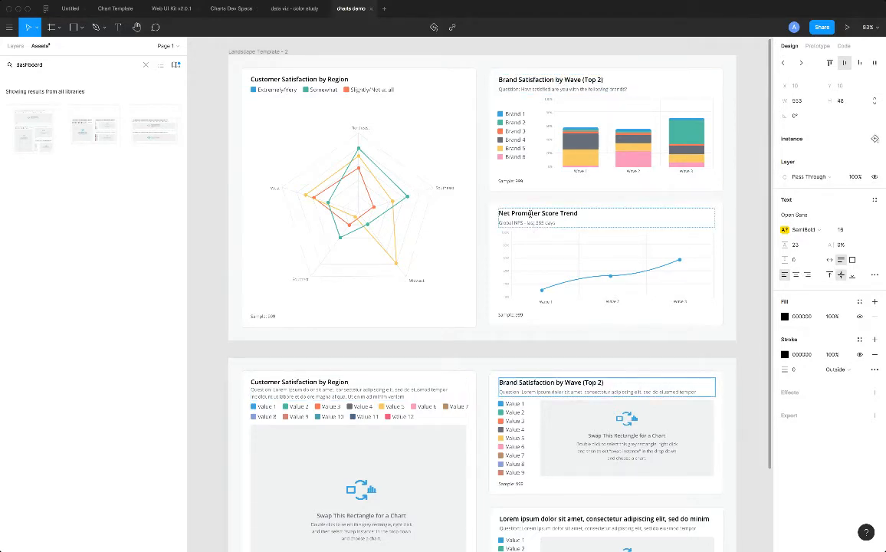
double_click(529, 214)
scroll(529, 214, "down", 1)
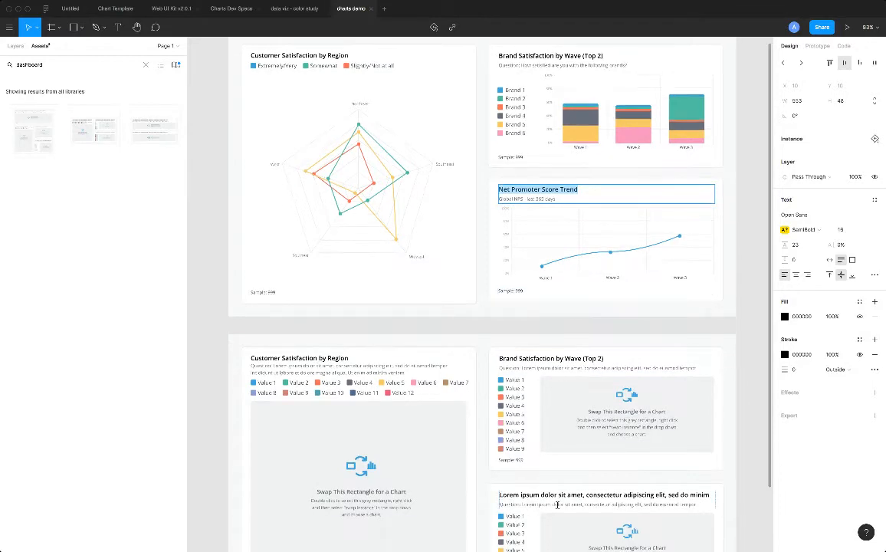
scroll(587, 367, "down", 4)
key("ctrl+c")
double_click(587, 367)
key("ctrl+a")
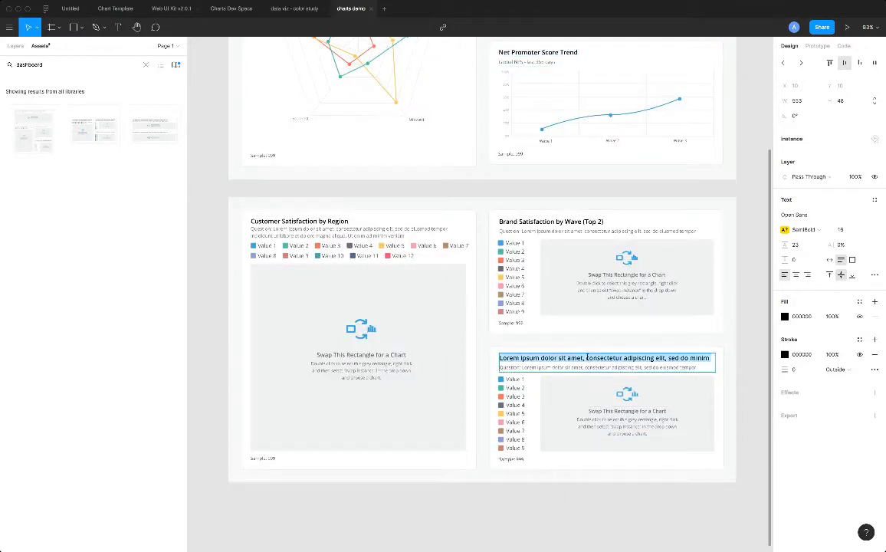
key("ctrl+v")
key("Escape")
Delete the two-line placeholder question text under the Customer Satisfaction by Region title in the new template.
scroll(202, 181, "up", 5)
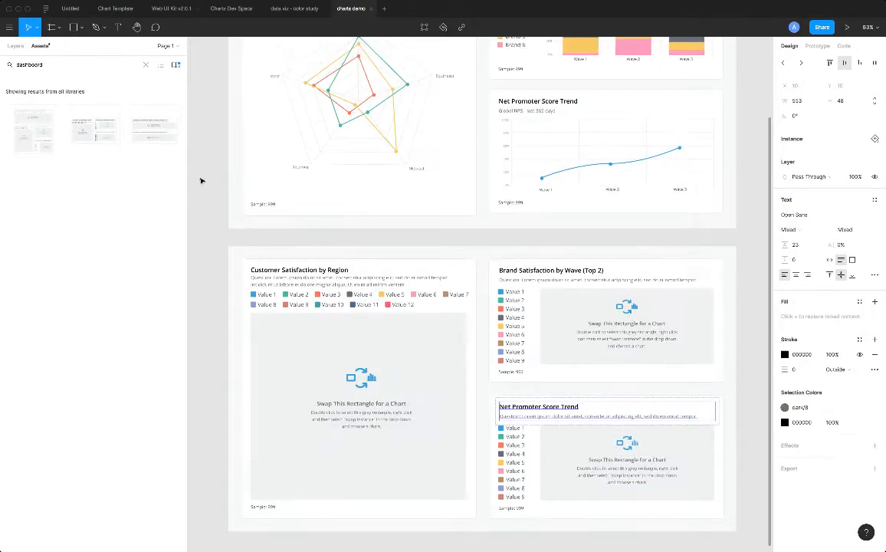
scroll(297, 316, "down", 2)
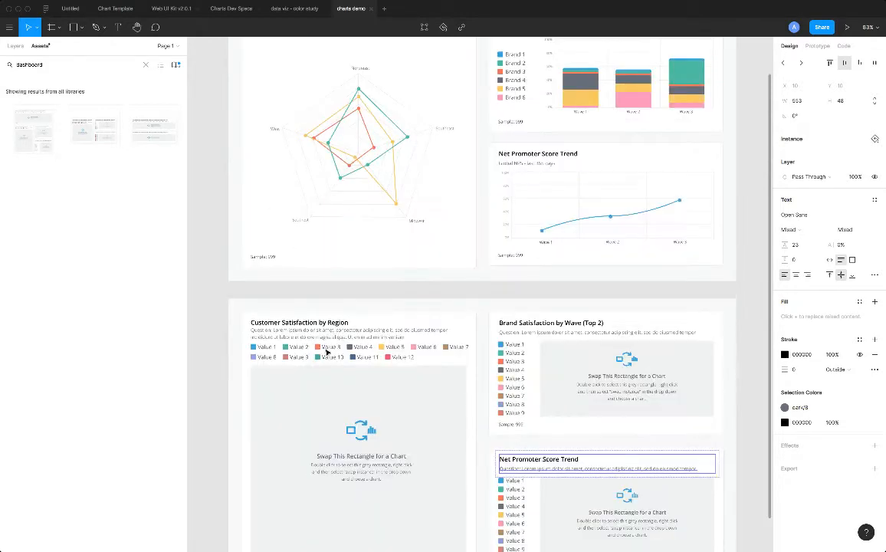
left_click(328, 338)
scroll(329, 337, "down", 2)
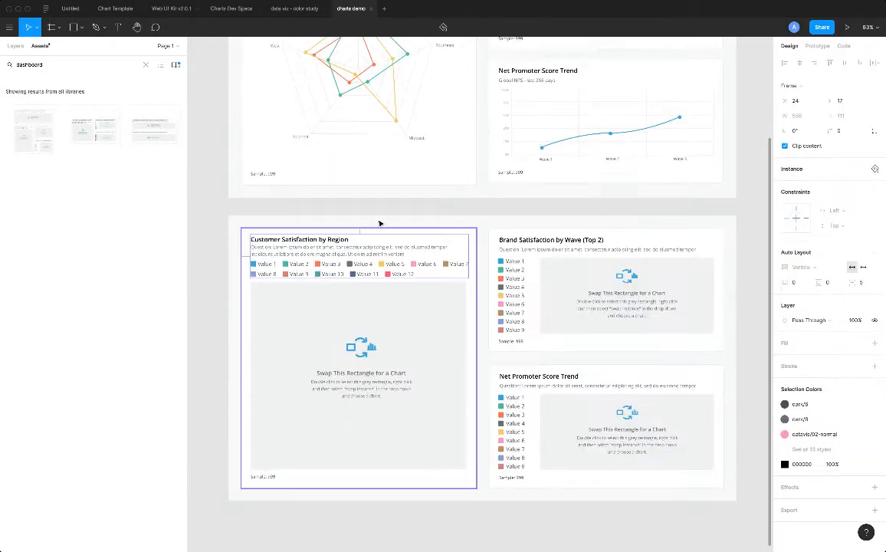
double_click(361, 254)
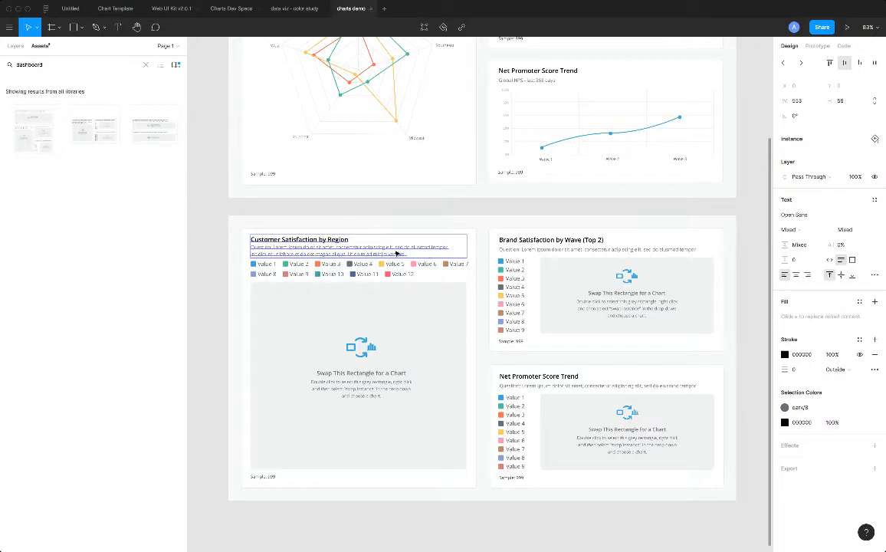
double_click(395, 253)
left_click(415, 252)
key("shift+Up")
key("shift+Up")
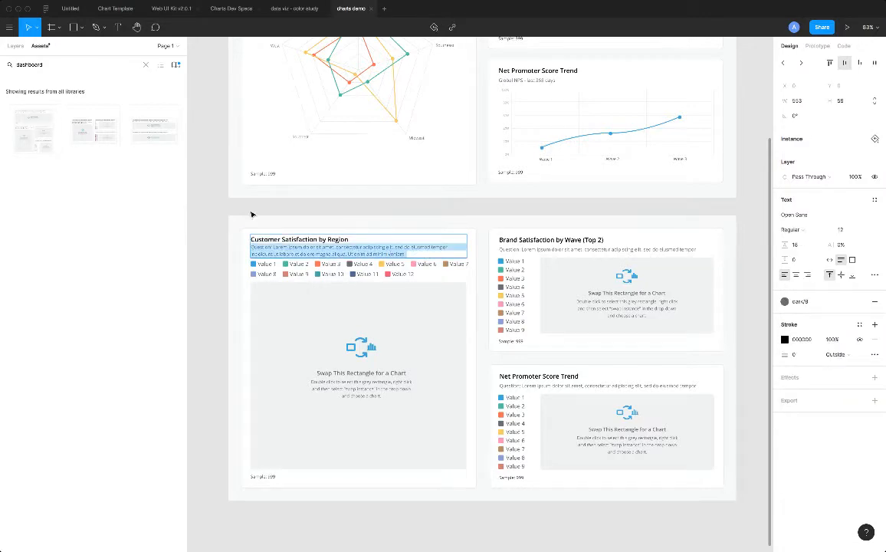
key("BackSpace")
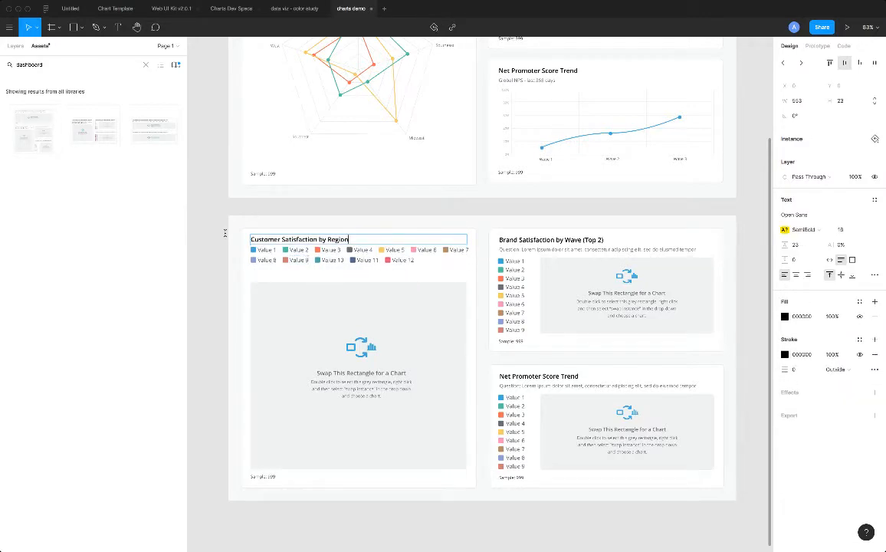
key("Escape")
Replace the new Brand Satisfaction card's placeholder subtitle with "Question: How satisfied are you with the following brands?" from the finished dashboard.
scroll(517, 191, "up", 5)
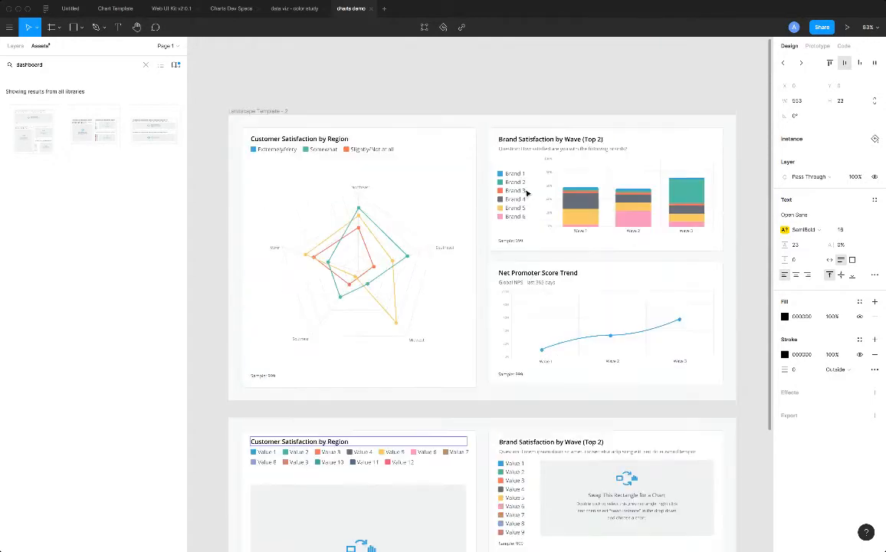
double_click(541, 152)
double_click(540, 151)
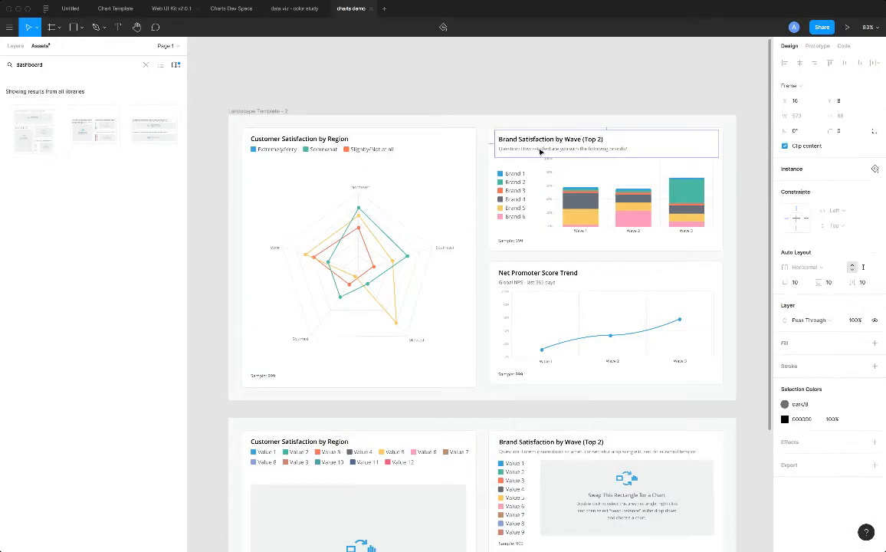
double_click(539, 149)
triple_click(539, 149)
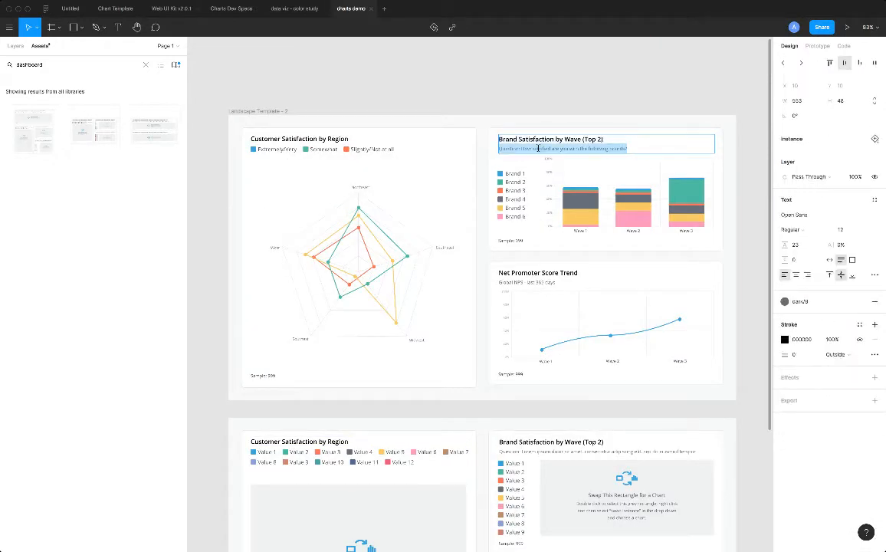
scroll(605, 395, "down", 2)
triple_click(565, 373)
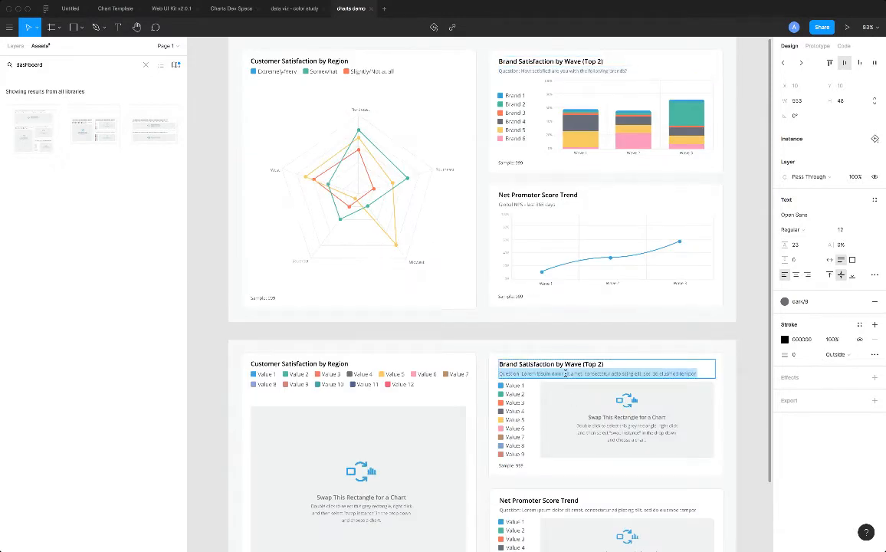
key("ctrl+v")
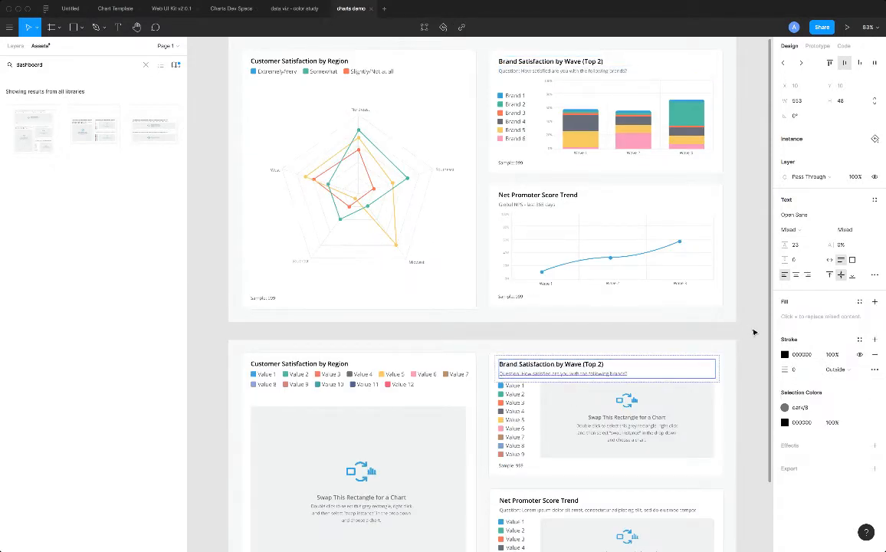
Replace the new Net Promoter Score Trend card's placeholder subtitle with "Global NPS - last 365 days", copied from the finished dashboard.
left_click(524, 207)
left_click(525, 207)
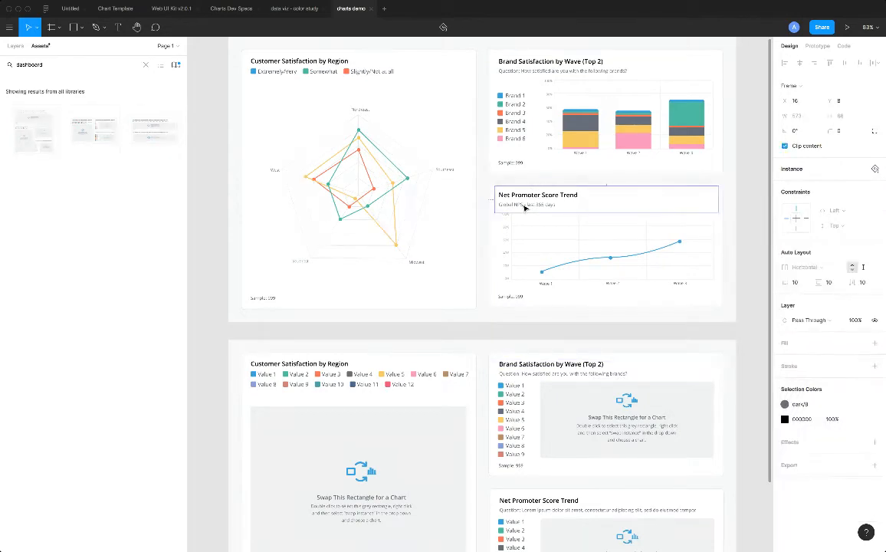
left_click(524, 207)
double_click(524, 206)
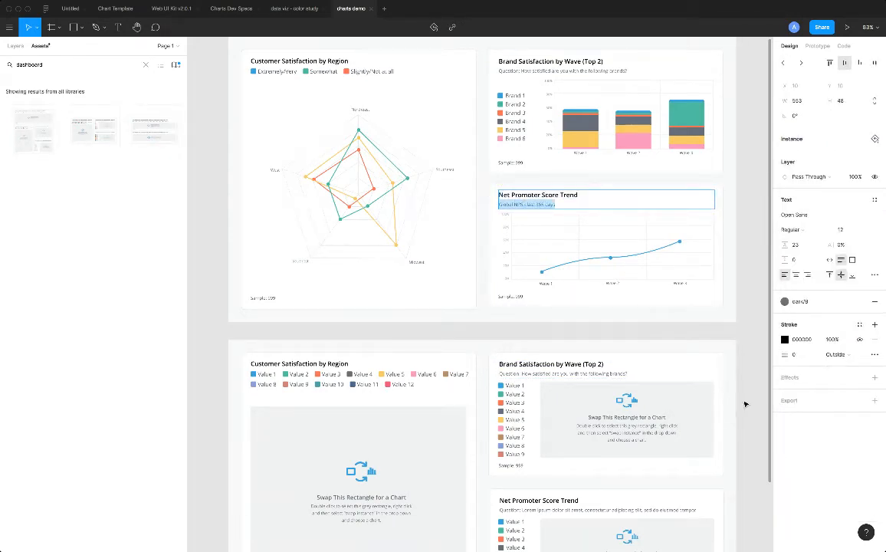
key("Escape")
scroll(747, 404, "down", 5)
left_click(605, 349)
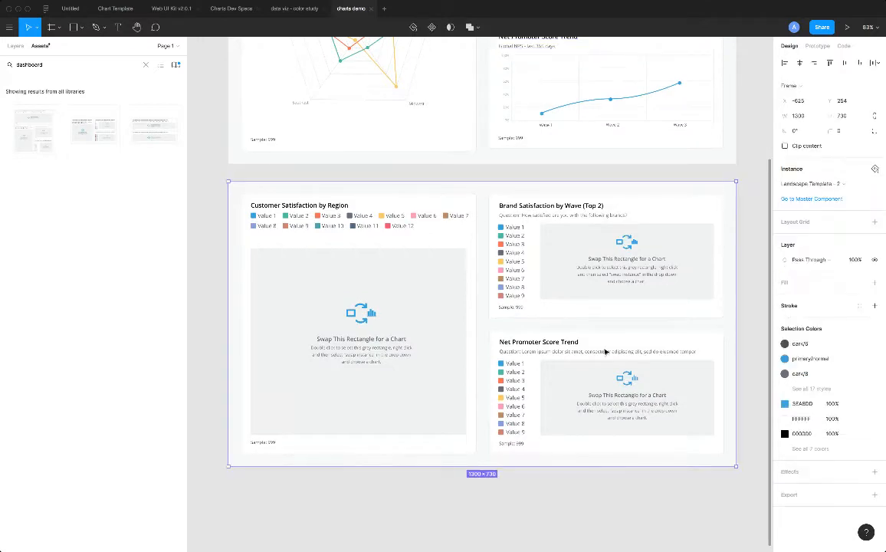
left_click(601, 352)
left_click(599, 353)
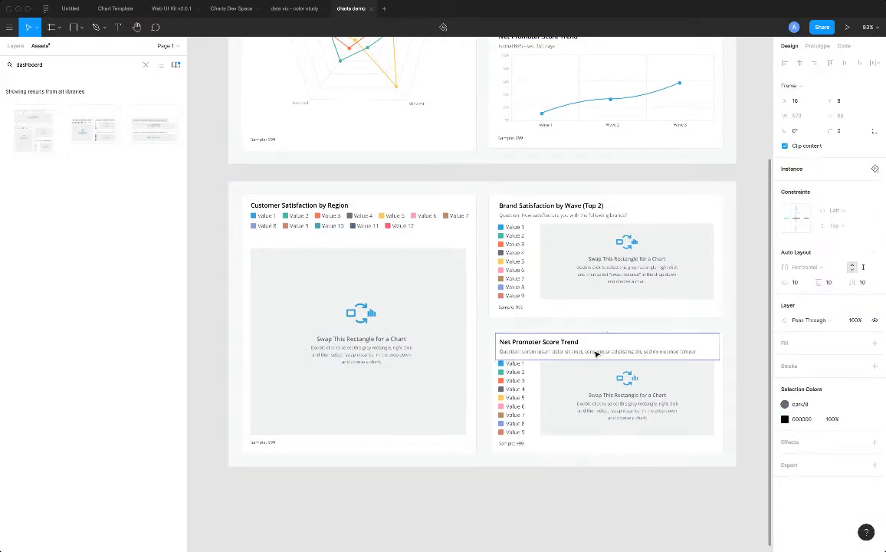
left_click(595, 354)
double_click(592, 352)
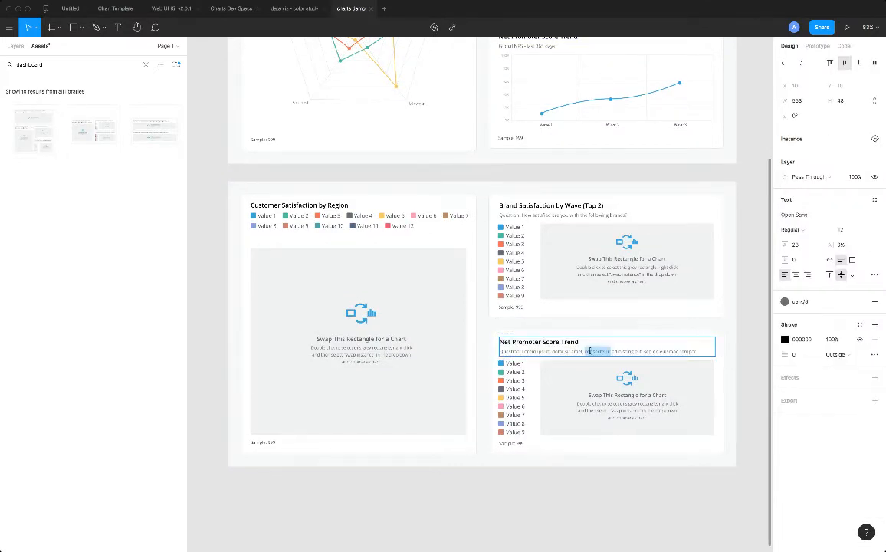
triple_click(590, 351)
type("Global NPS - last 365 days")
left_click(719, 498)
left_click(719, 498)
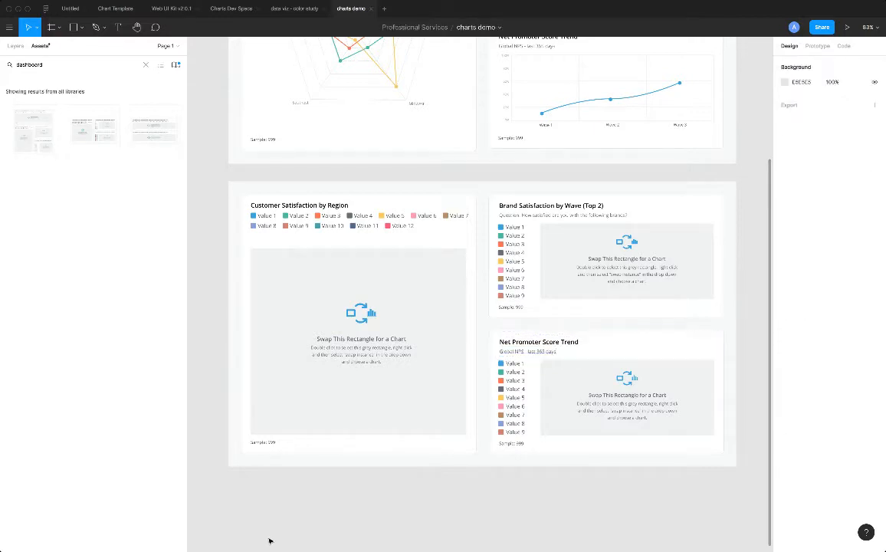
Swap the chart placeholder in the new Customer Satisfaction by Region card for the "X:5 Data series 12 - Radar" instance.
scroll(216, 194, "up", 1)
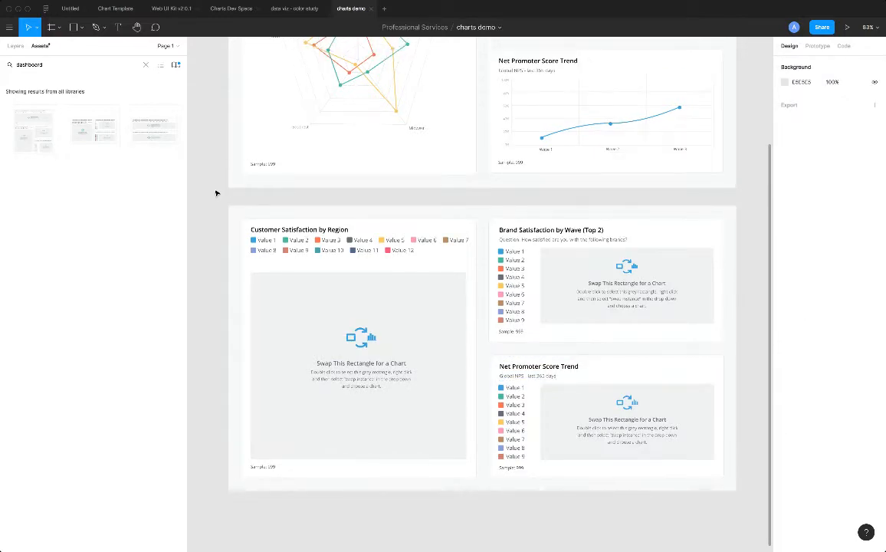
scroll(216, 193, "up", 1)
scroll(217, 193, "down", 5)
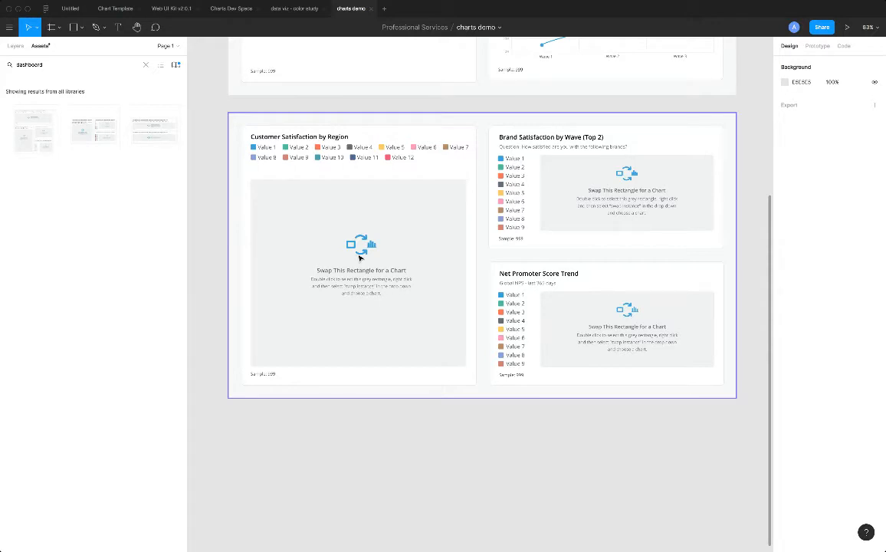
left_click(334, 224)
double_click(375, 234)
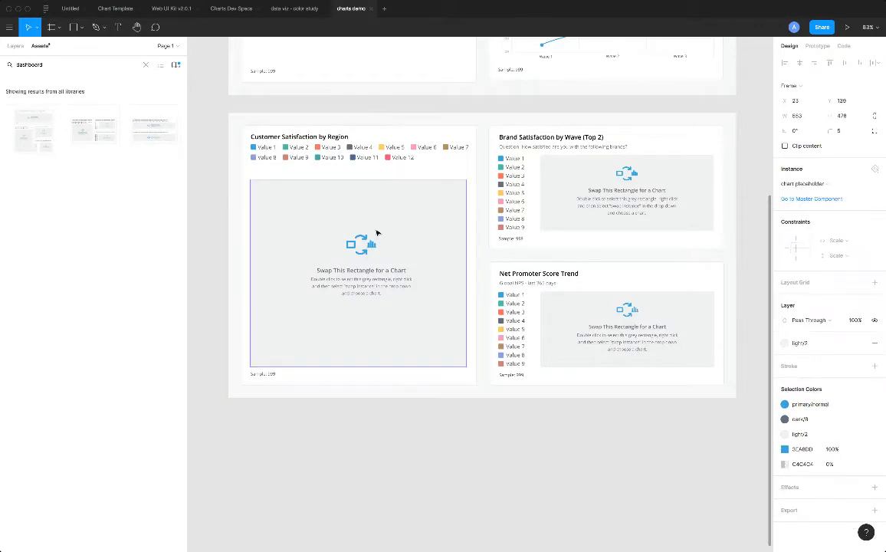
right_click(374, 222)
mouse_move(429, 331)
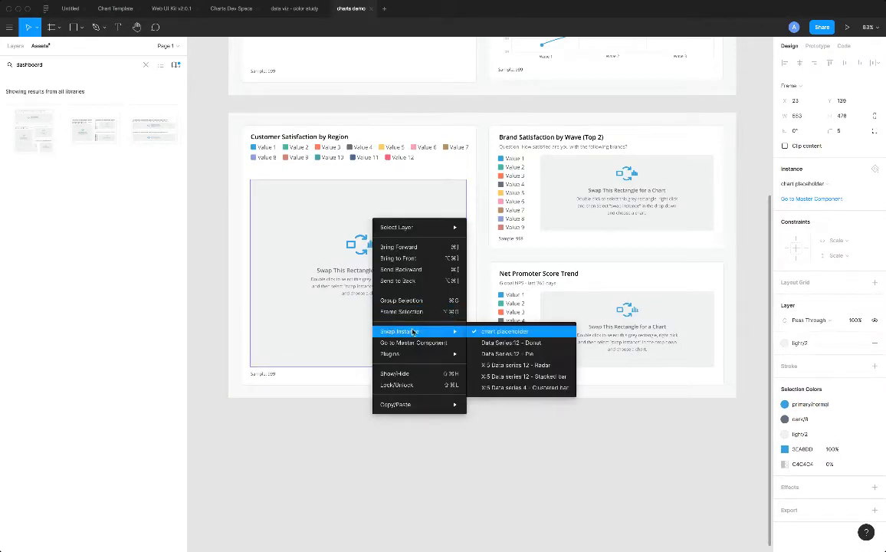
left_click(512, 369)
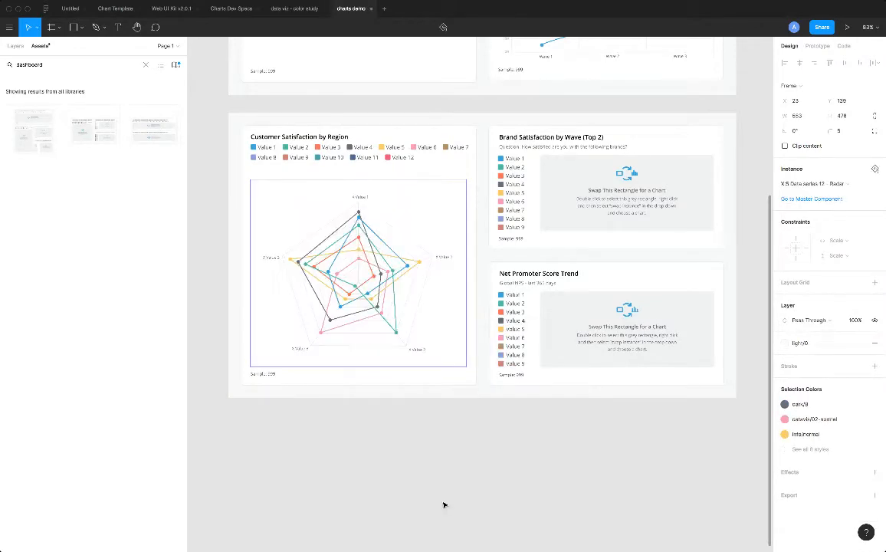
left_click(481, 461)
Swap the chart placeholder in the new Brand Satisfaction by Wave card for the "X:3 Data series:4 - Stacked Column" instance.
double_click(572, 181)
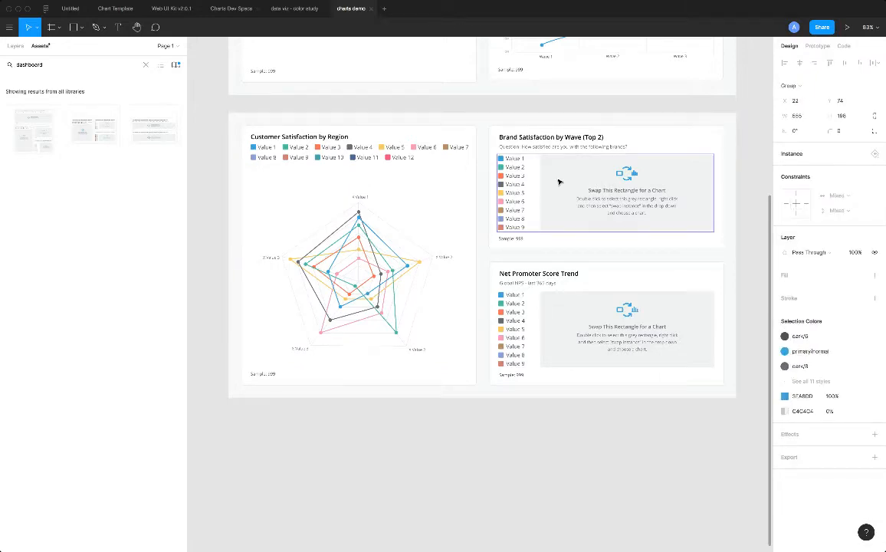
left_click(556, 180)
right_click(558, 178)
mouse_move(571, 289)
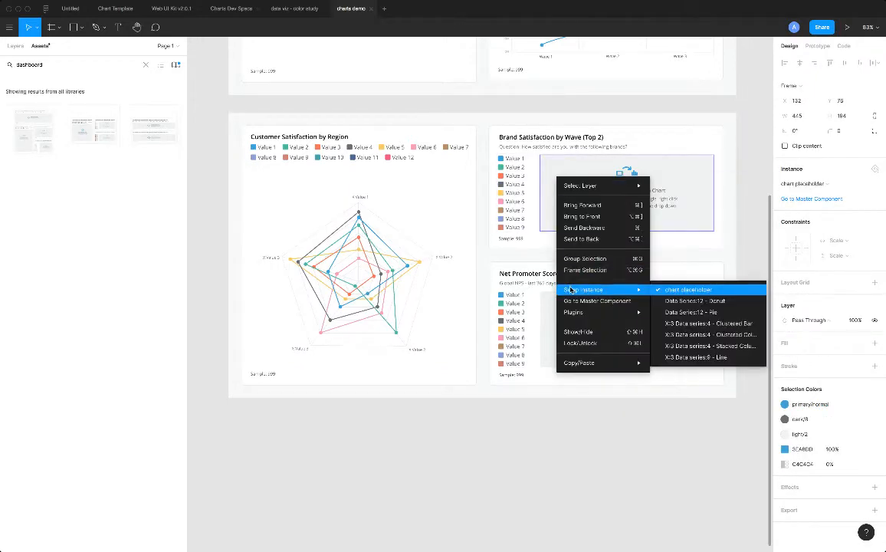
left_click(729, 346)
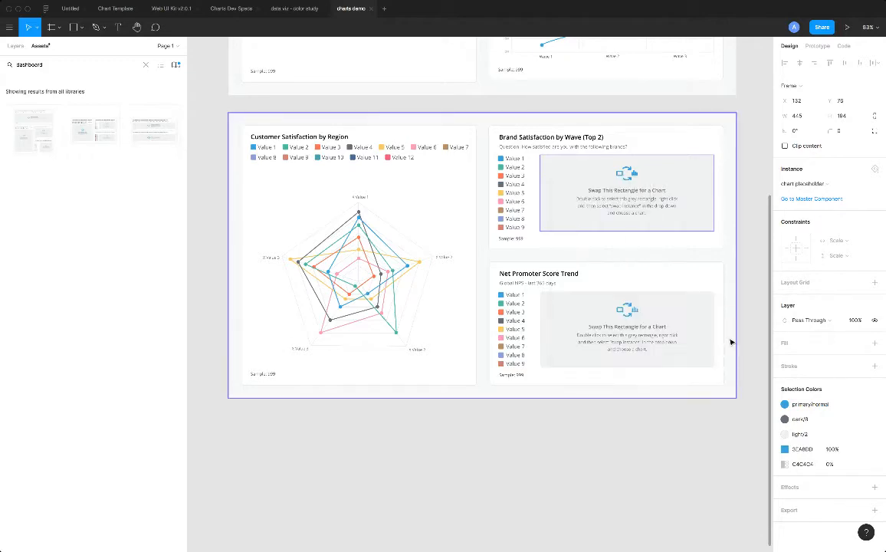
Swap the new Net Promoter Score Trend card's layout instance for "chart layout - no legend".
left_click(576, 314)
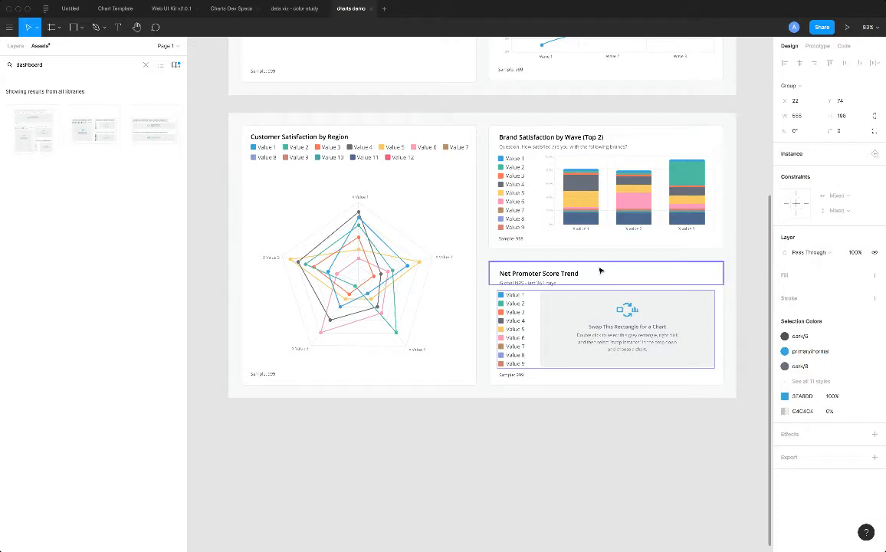
left_click(597, 453)
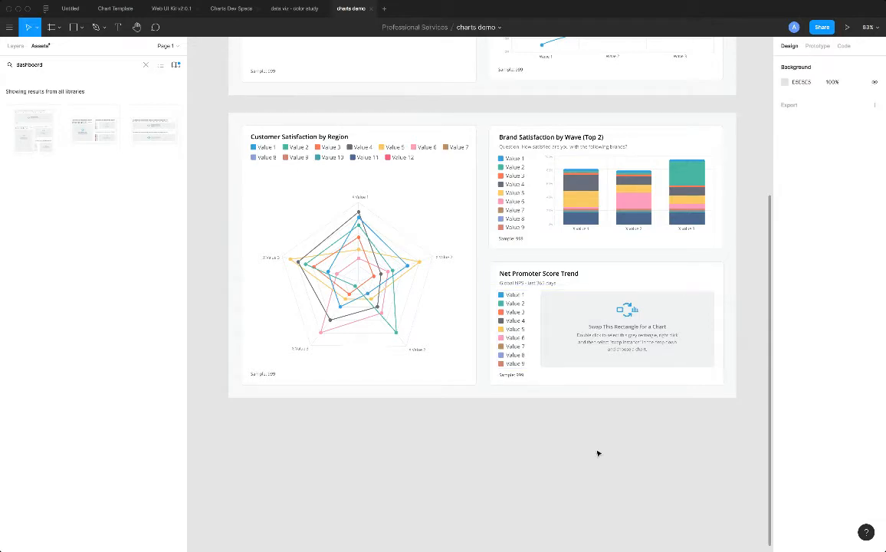
left_click(606, 272)
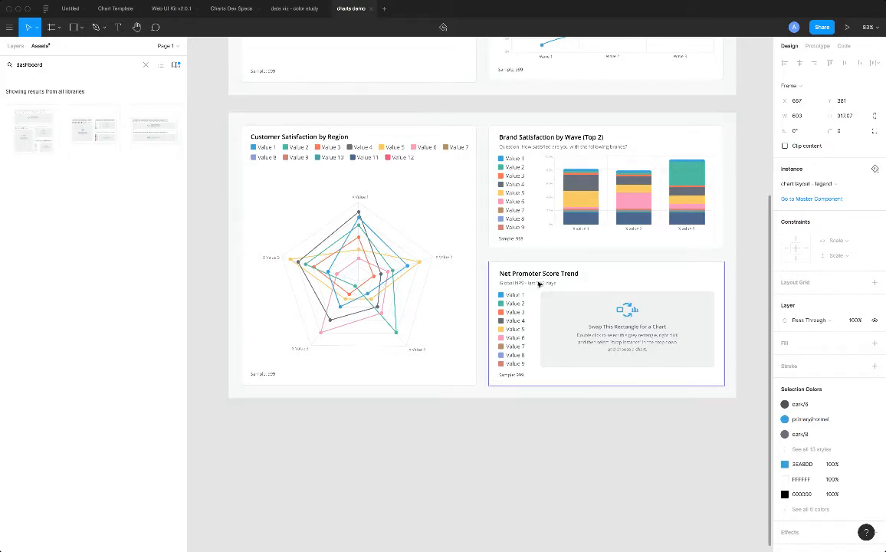
right_click(619, 270)
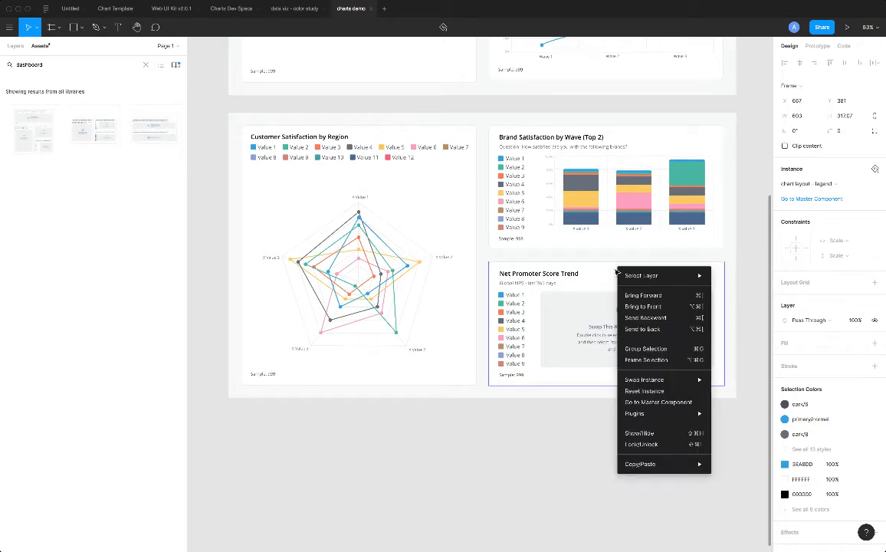
mouse_move(635, 385)
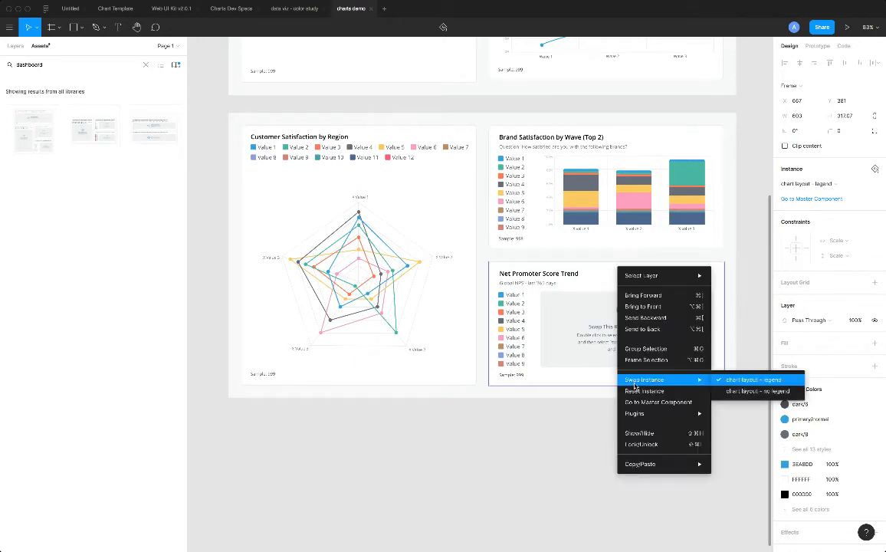
left_click(738, 393)
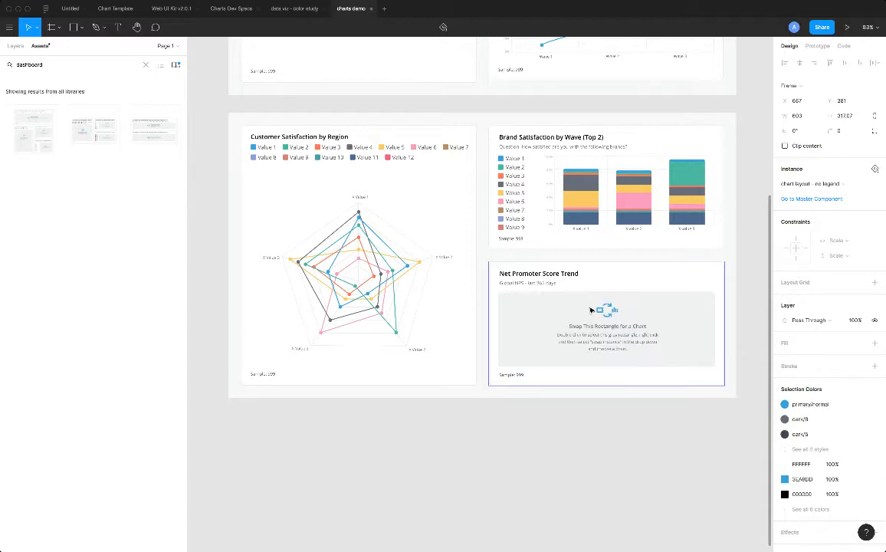
Swap the chart placeholder in the new Net Promoter Score Trend card for the "X:3 - Line" instance.
left_click(586, 441)
left_click(621, 325)
left_click(634, 314)
right_click(635, 313)
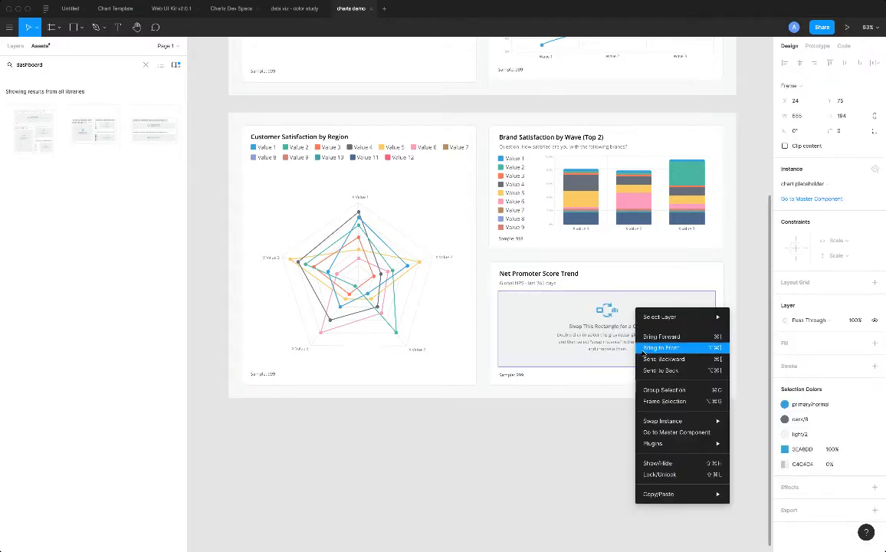
mouse_move(709, 421)
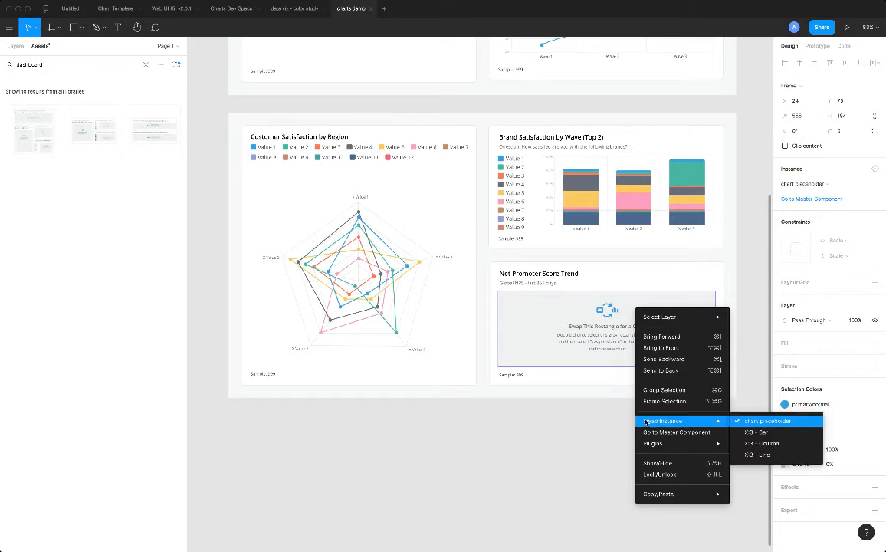
left_click(759, 454)
left_click(483, 451)
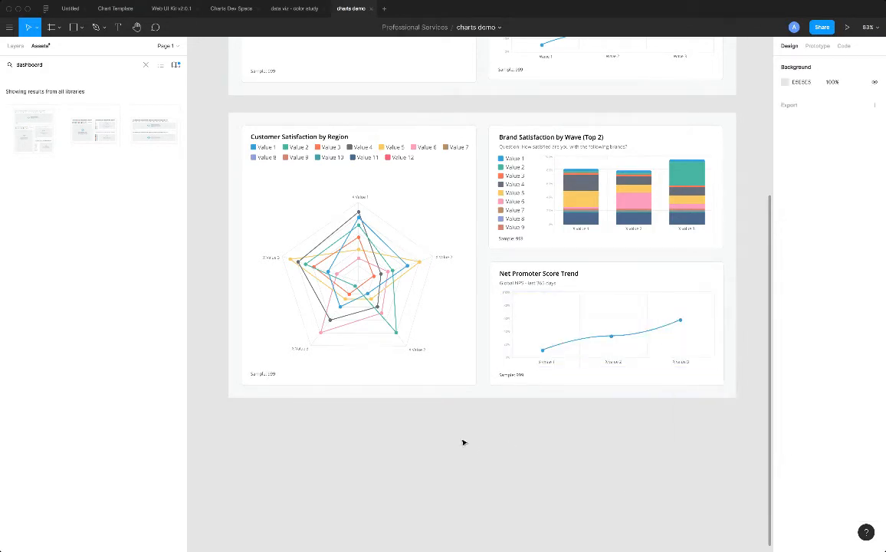
Delete the second legend row, Value 8 to Value 12, from the new Customer Satisfaction by Region card.
scroll(327, 220, "up", 2)
scroll(324, 220, "up", 4)
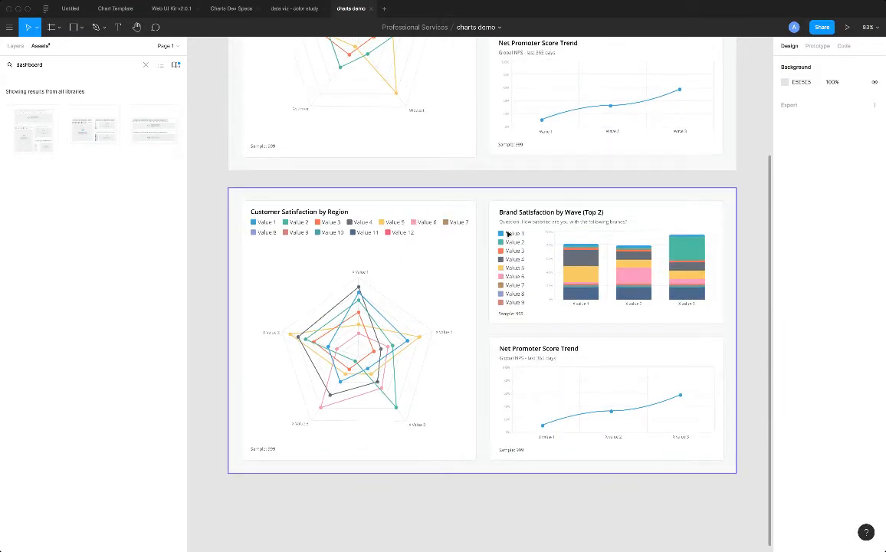
scroll(383, 350, "up", 6)
scroll(384, 351, "up", 5)
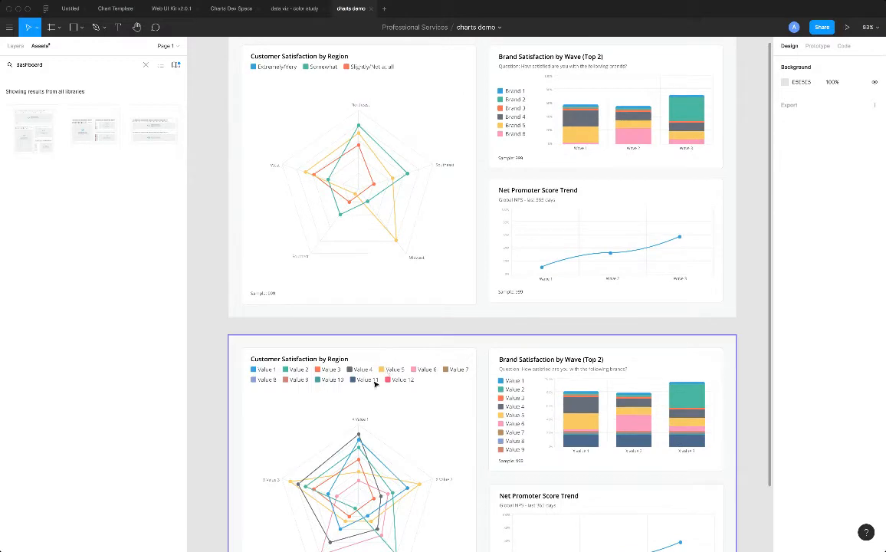
left_click(376, 381)
double_click(372, 382)
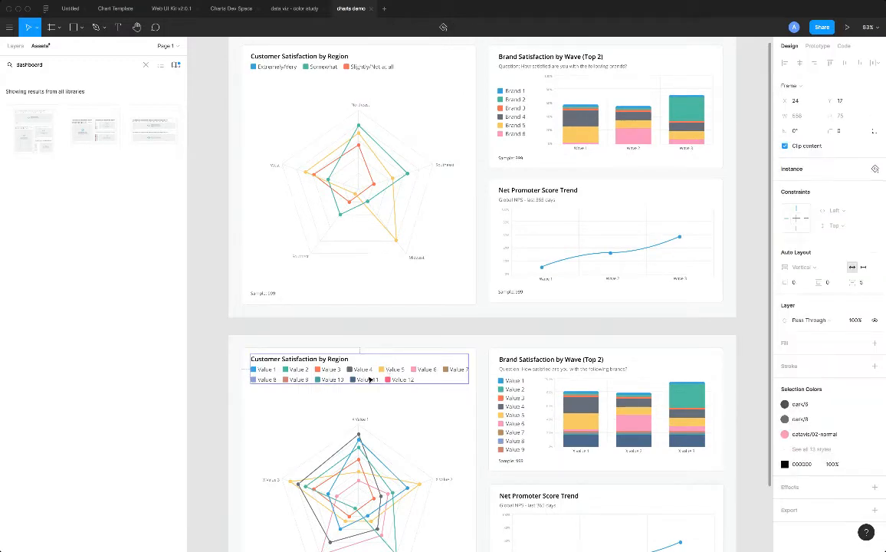
key("Delete")
scroll(367, 322, "down", 5)
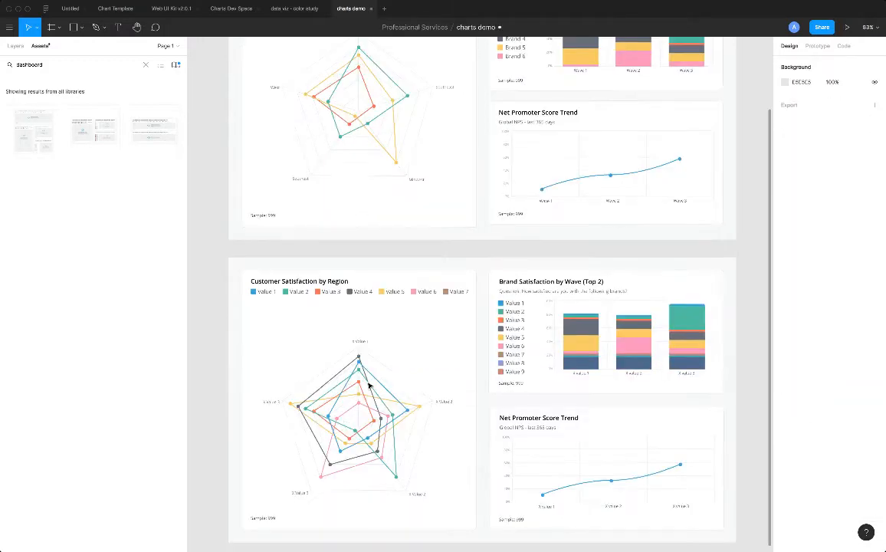
Delete the Value 7 and Value 6 legend entries from the new Customer Satisfaction by Region card.
left_click(363, 252)
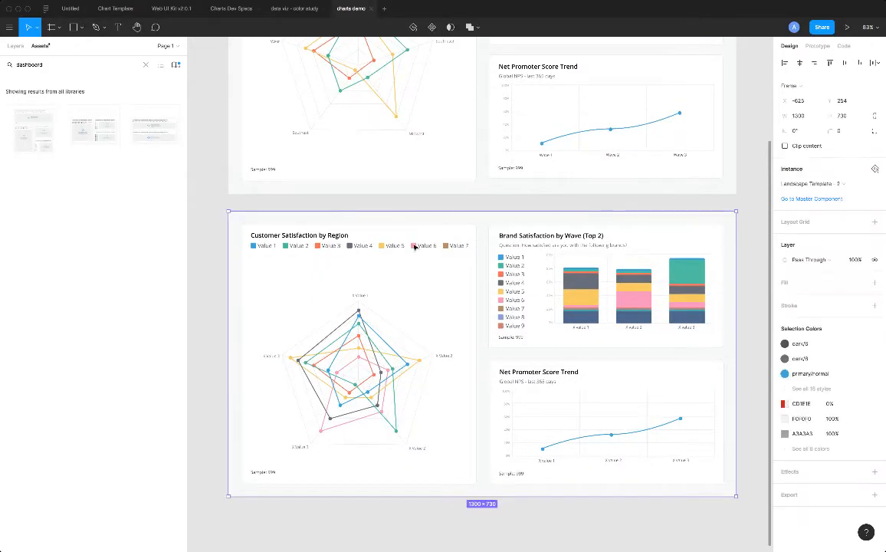
left_click(458, 247)
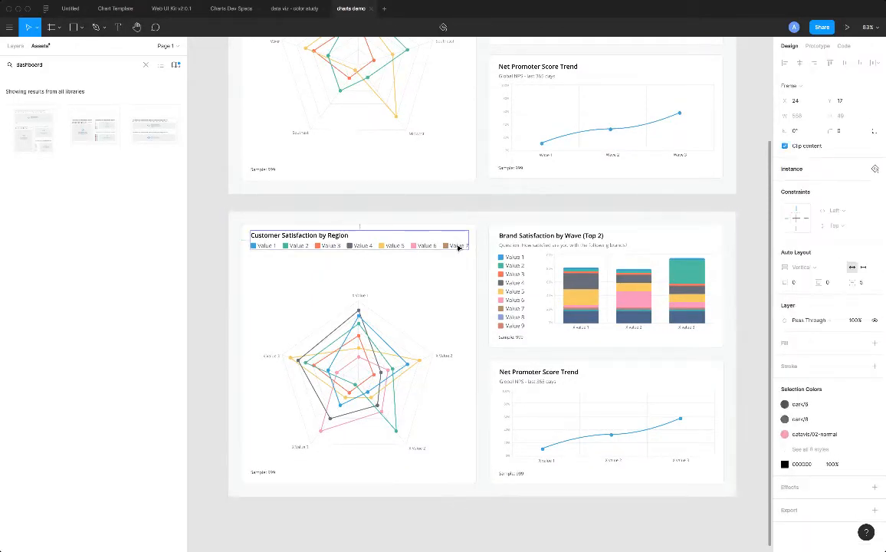
left_click(455, 247)
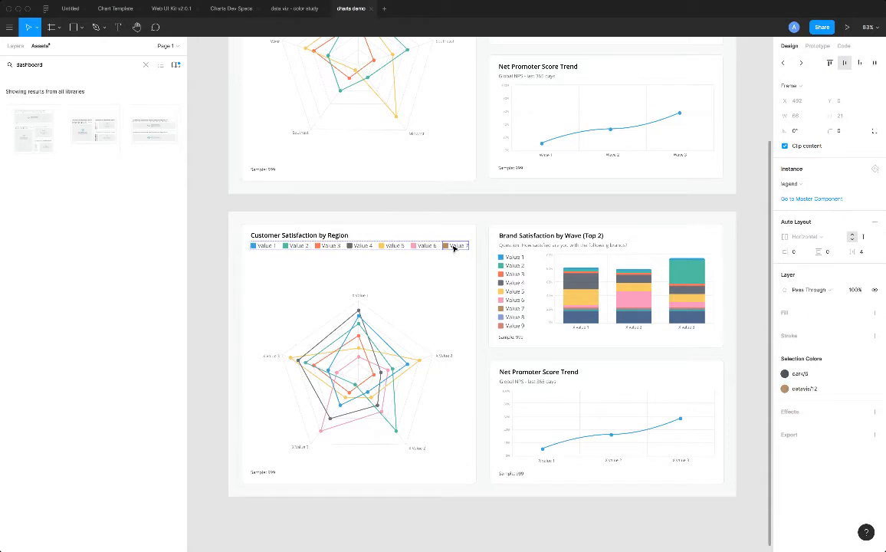
key("Delete")
left_click(427, 247)
left_click(427, 247)
left_click(427, 247)
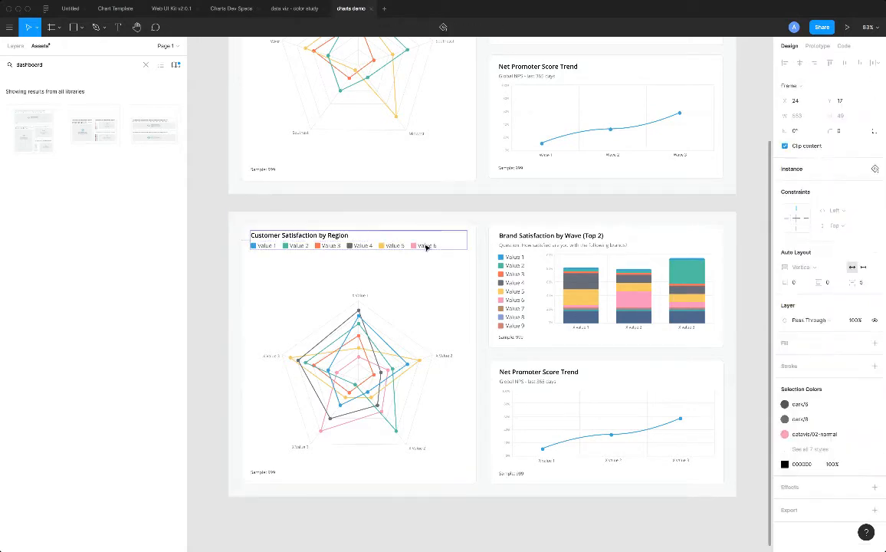
left_click(427, 247)
left_click(427, 247)
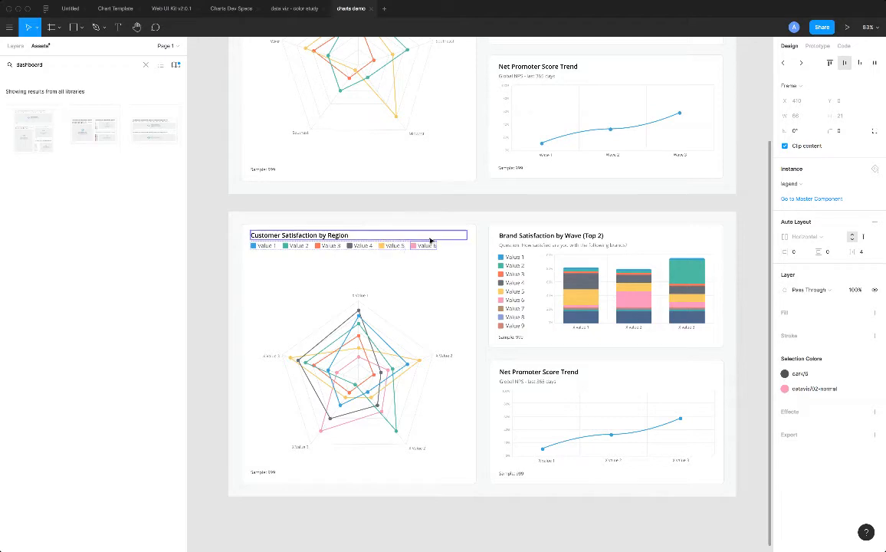
key("Delete")
Delete the Value 5 and Value 4 legend entries from the new Customer Satisfaction by Region card.
double_click(393, 247)
double_click(392, 247)
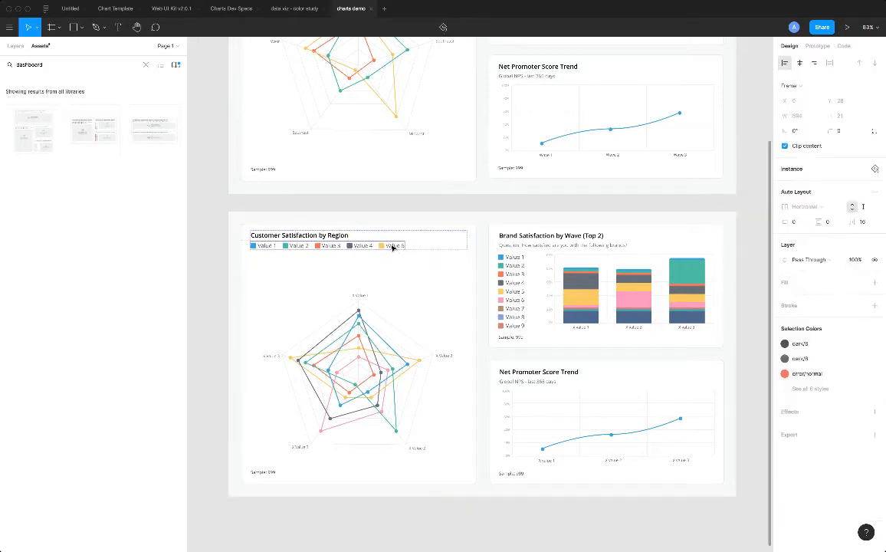
key("Delete")
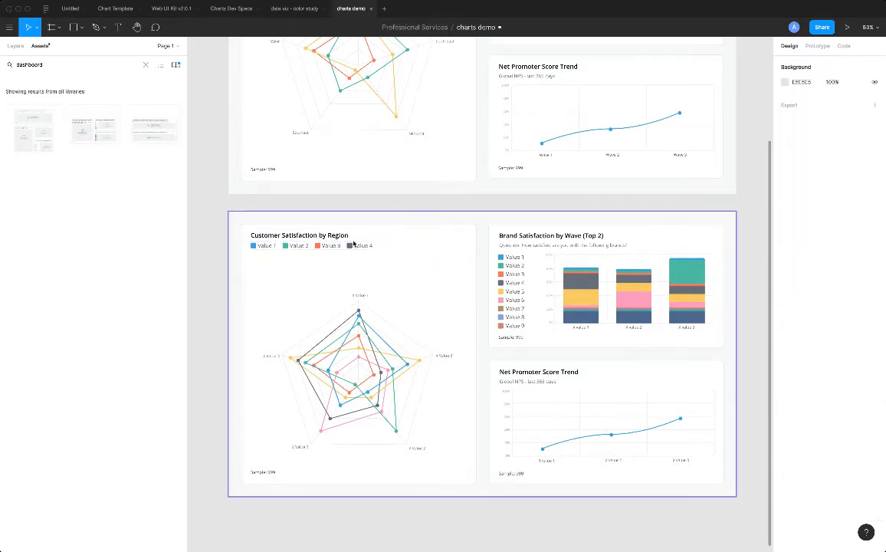
left_click(360, 246)
double_click(358, 246)
double_click(358, 246)
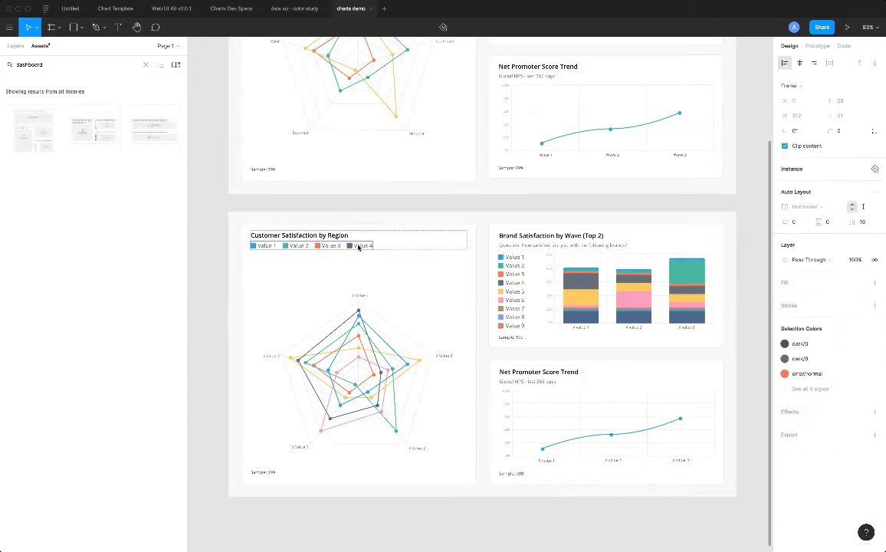
left_click(358, 246)
key("Delete")
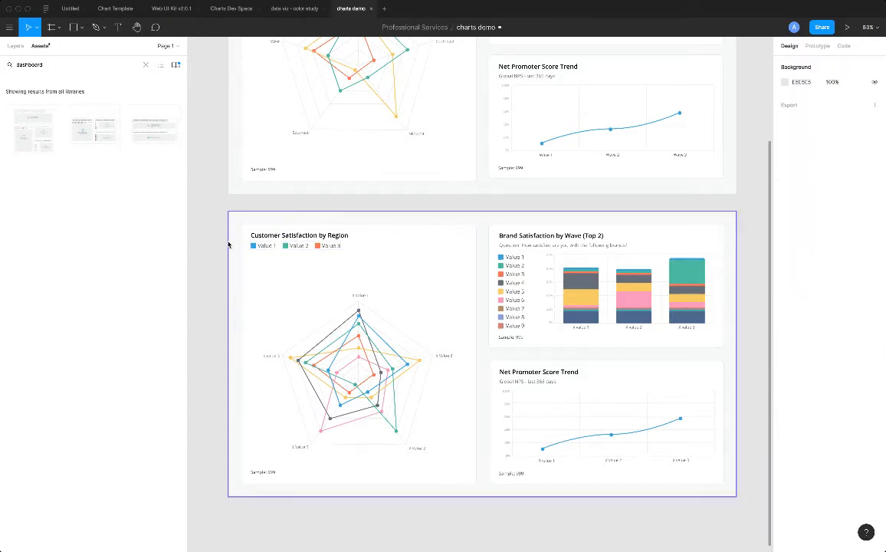
Delete the Value 7 entry from the vertical legend of the new Brand Satisfaction by Wave card.
scroll(555, 206, "up", 3)
scroll(539, 364, "down", 3)
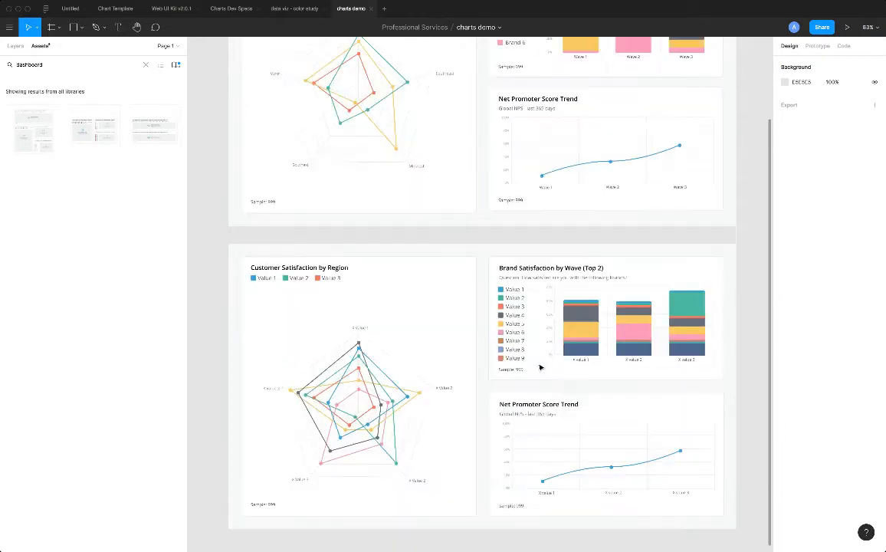
scroll(639, 352, "up", 3)
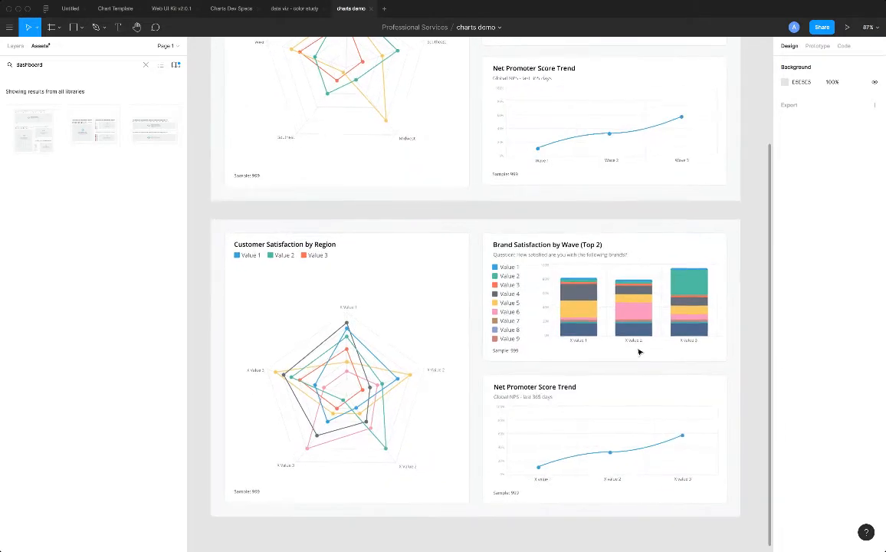
scroll(640, 352, "up", 3)
left_click(475, 313)
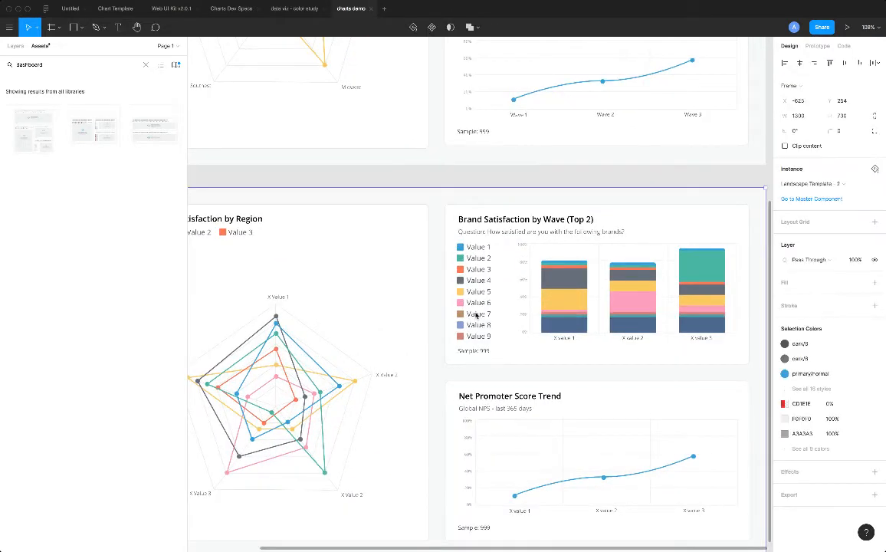
left_click(476, 315)
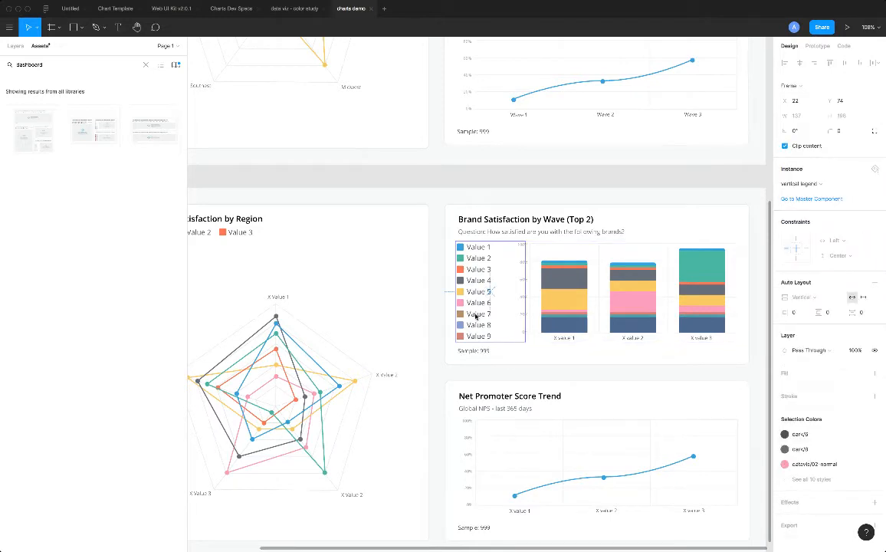
left_click(476, 314)
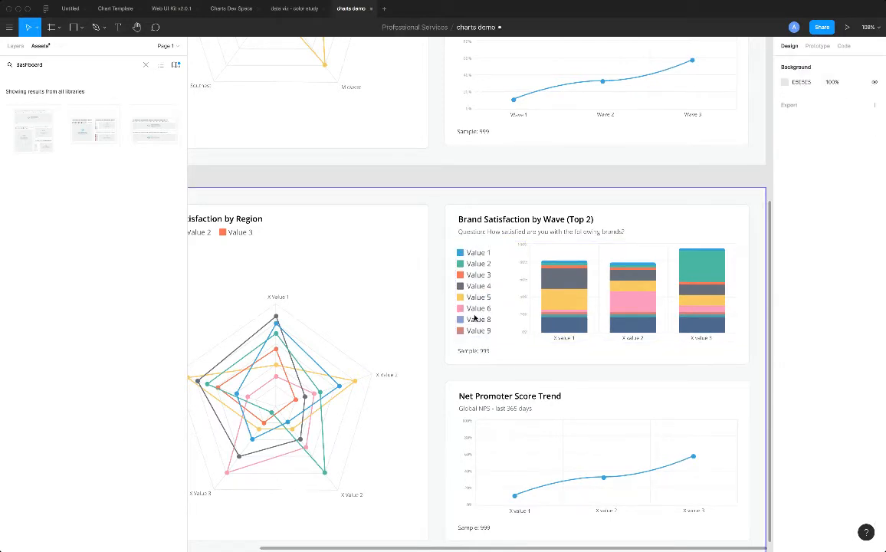
Delete the Value 8 and Value 9 entries from the new Brand Satisfaction by Wave card's vertical legend.
left_click(475, 318)
left_click(475, 320)
left_click(475, 321)
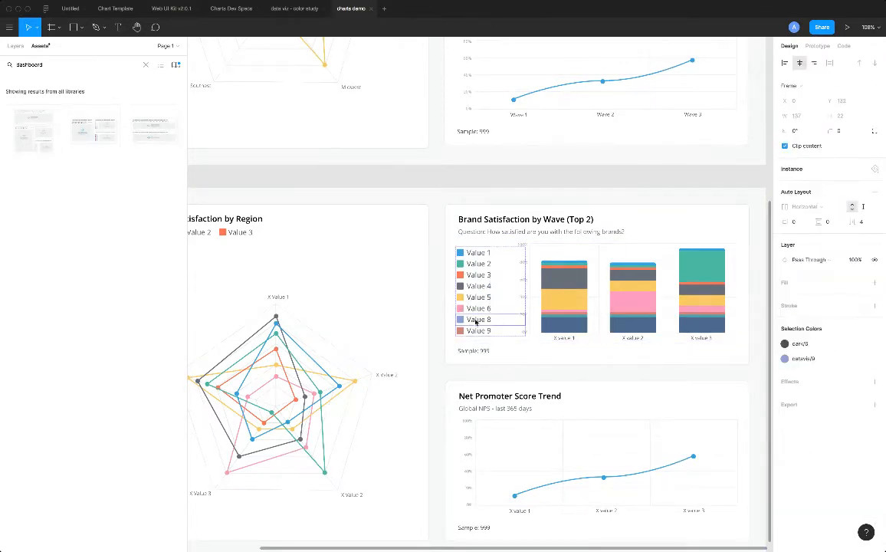
key("Delete")
left_click(475, 326)
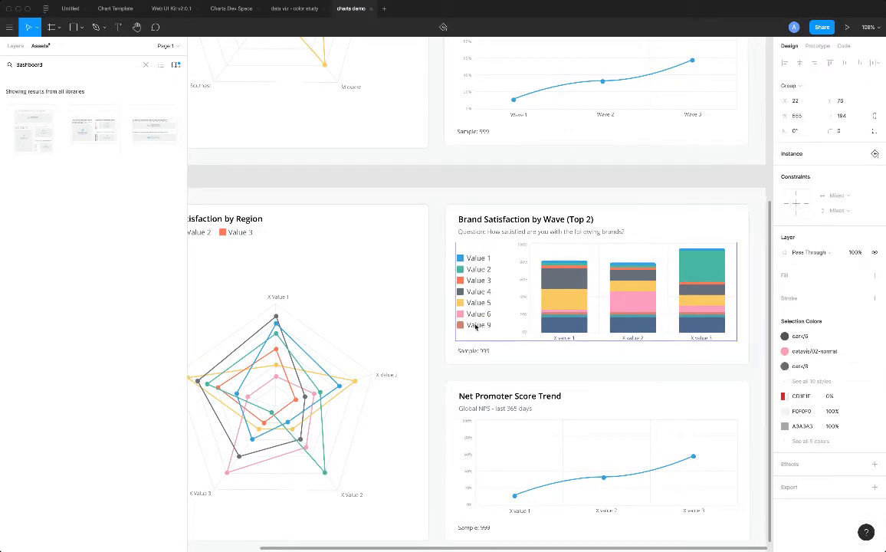
left_click(475, 326)
left_click(475, 325)
key("Delete")
Detach the whole second Landscape Template - 2 frame, holding the new Customer Satisfaction by Region card, from its master component.
scroll(479, 333, "down", 3)
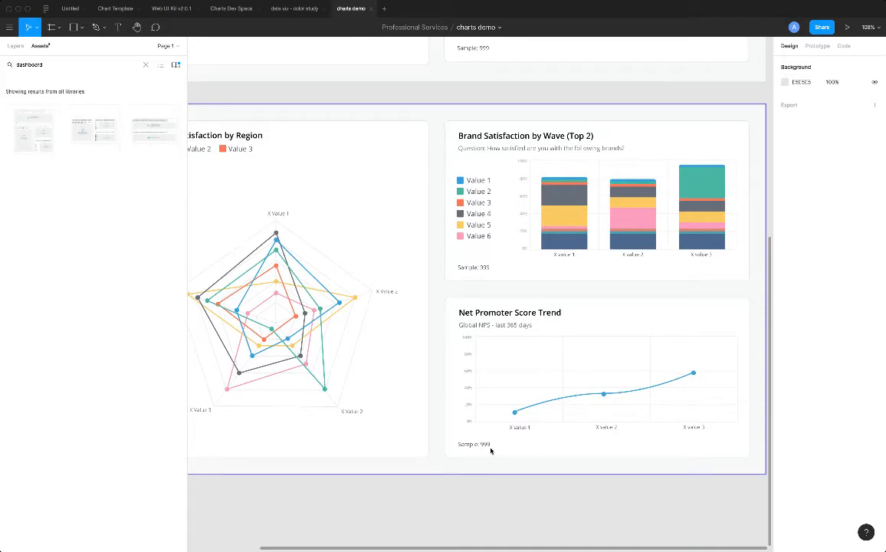
left_click_drag(310, 549, 214, 538)
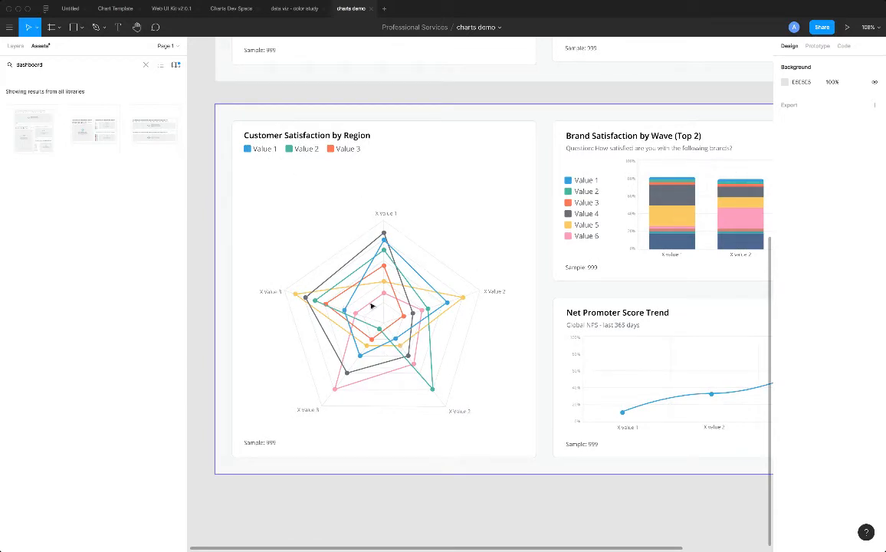
left_click(353, 250)
double_click(383, 265)
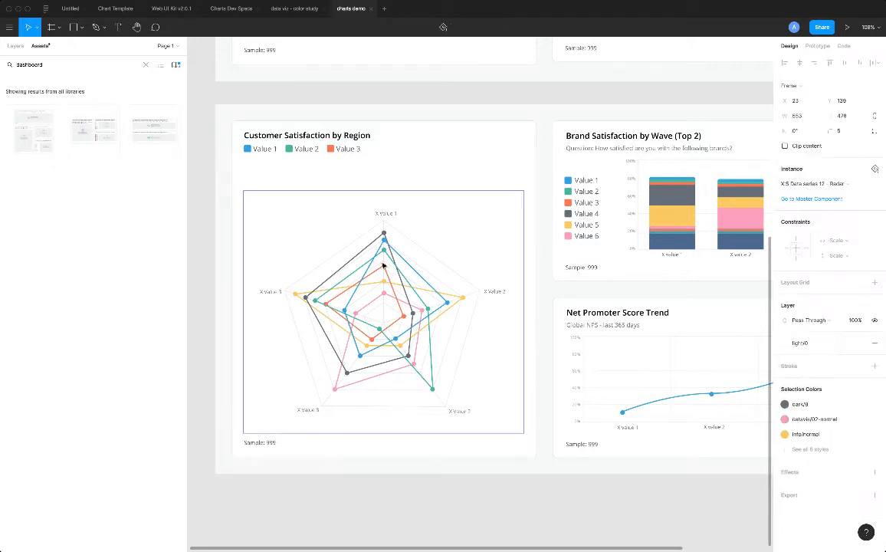
left_click(229, 115)
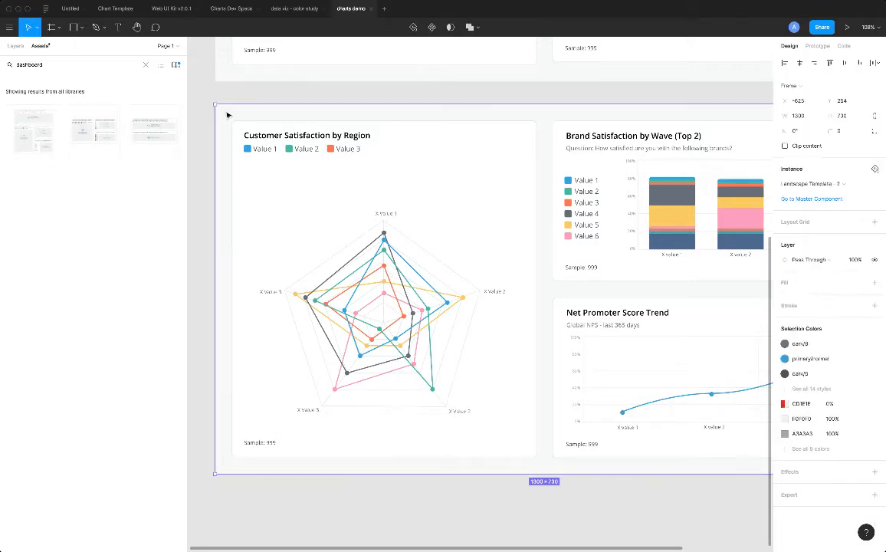
right_click(228, 114)
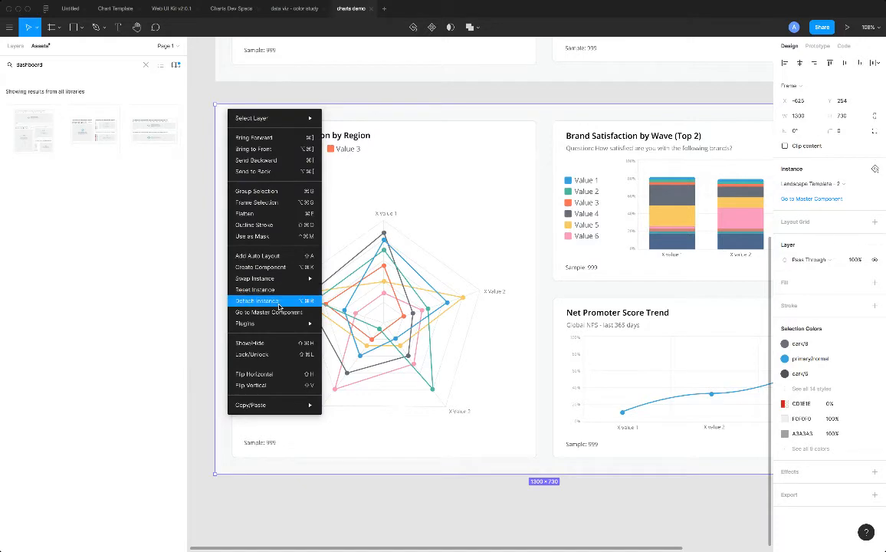
left_click(213, 194)
left_click(204, 192)
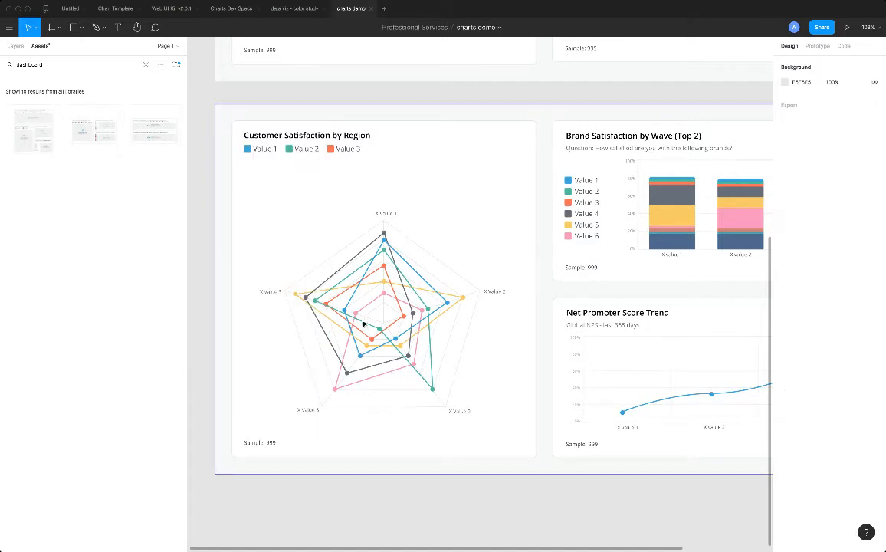
Detach the Customer Satisfaction by Region card in the new template from its chart layout - legend component.
left_click(411, 304)
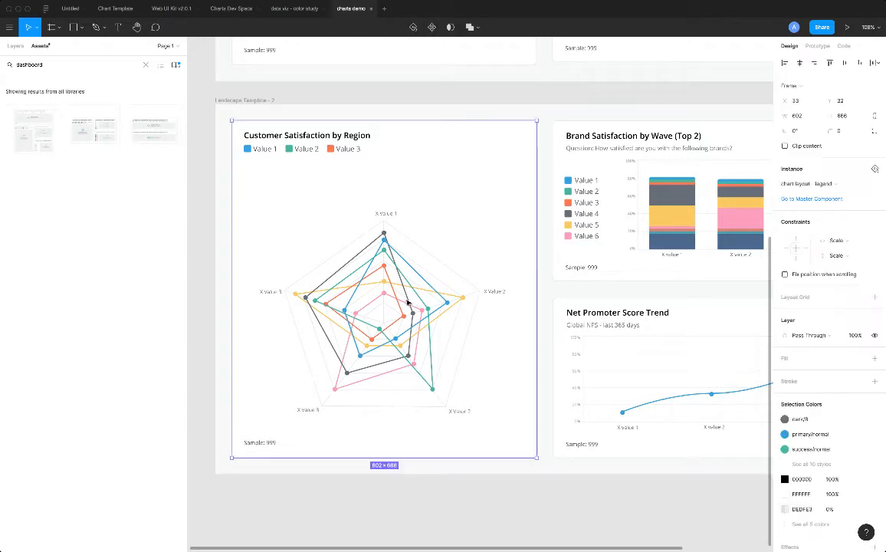
double_click(402, 293)
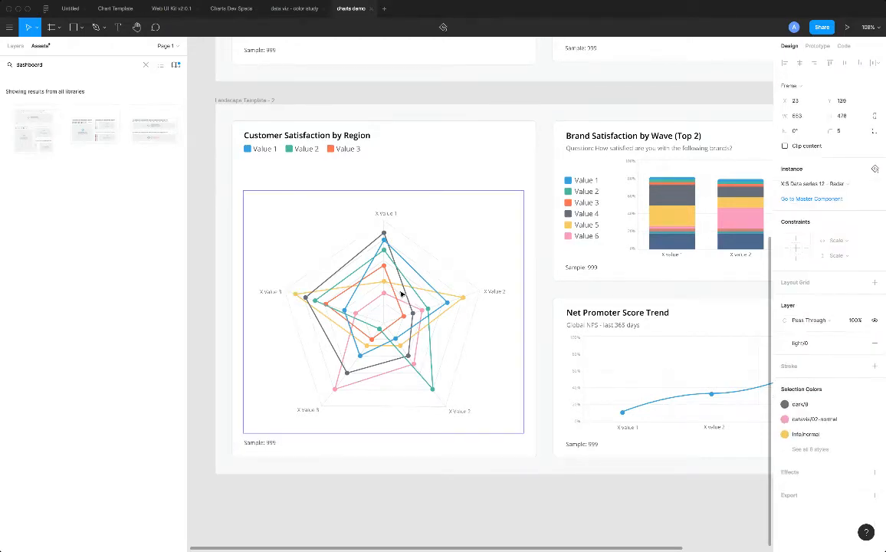
left_click(390, 151)
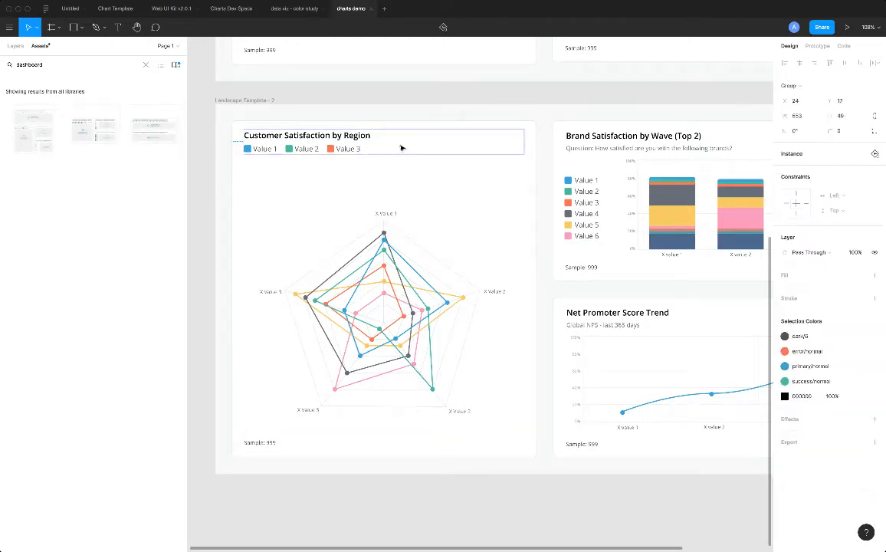
left_click(410, 127)
right_click(412, 124)
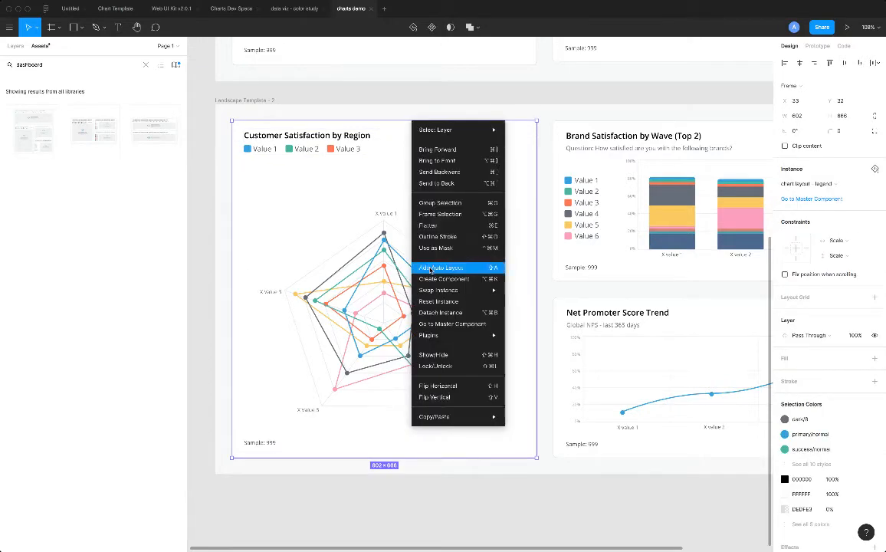
left_click(427, 311)
left_click(200, 190)
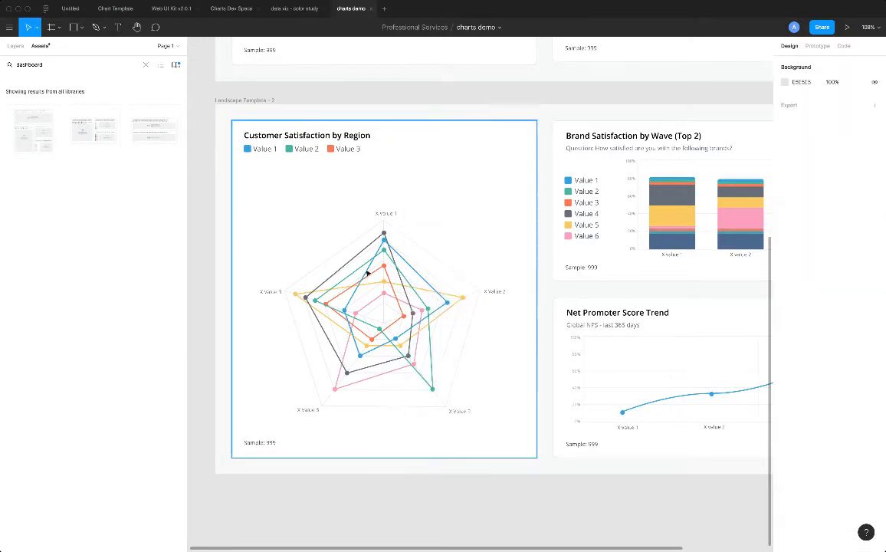
Extend the radar chart's upper edge toward the legend so the chart measures 553 × 539.
double_click(367, 273)
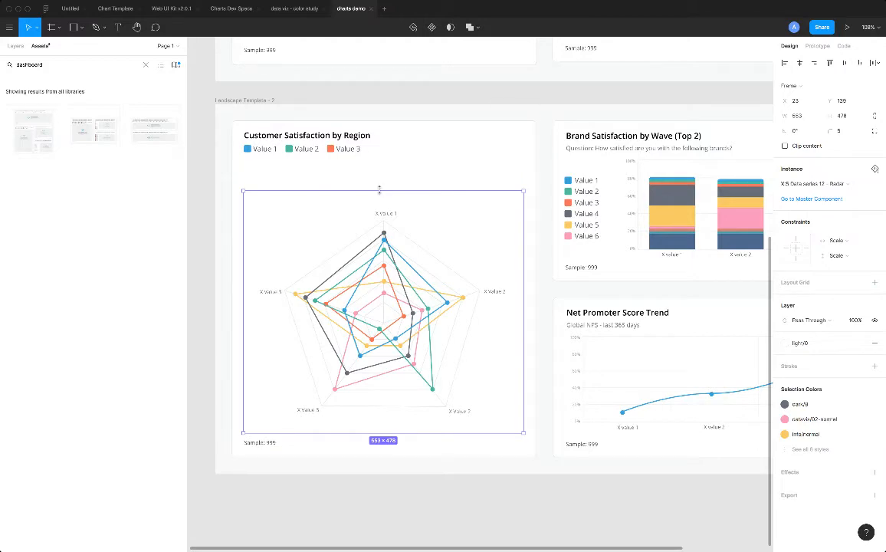
left_click_drag(379, 190, 379, 159)
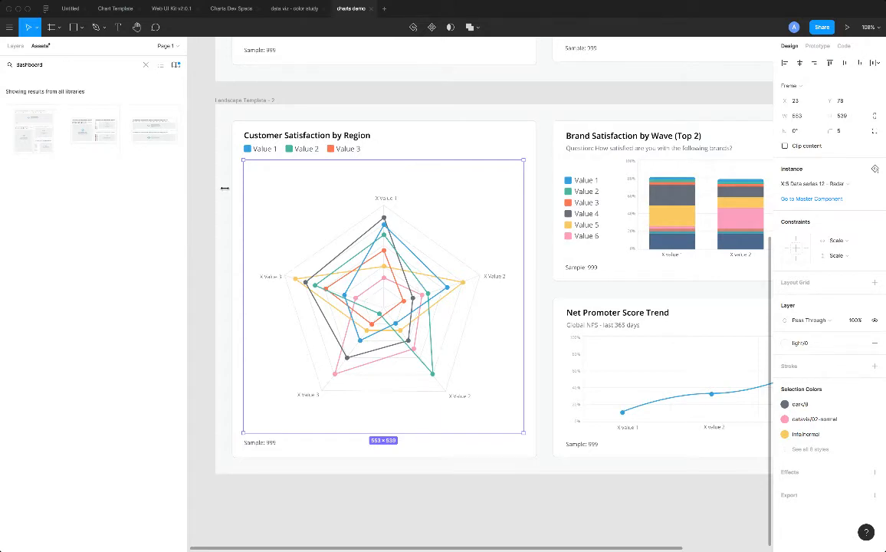
left_click(201, 167)
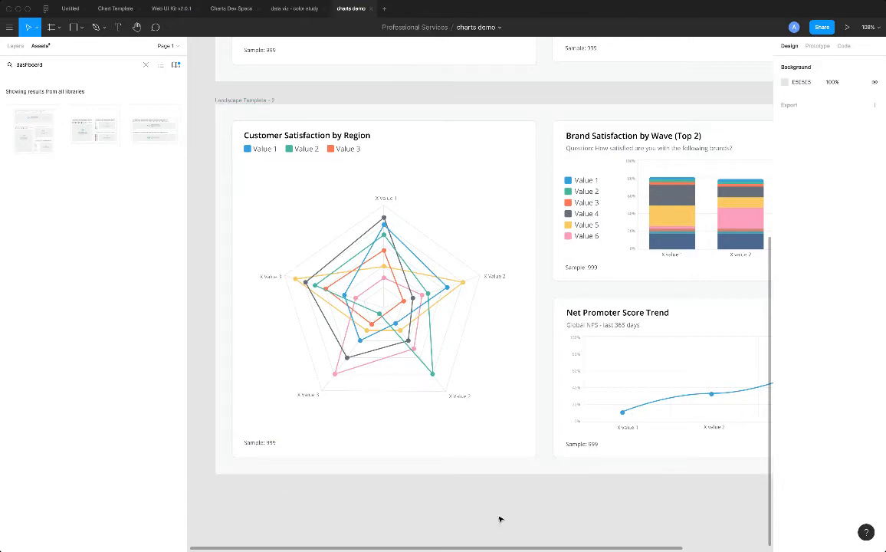
Hide the value 4, value 5 and value 6 lines of the radar chart in the new Customer Satisfaction by Region card.
scroll(285, 261, "up", 1)
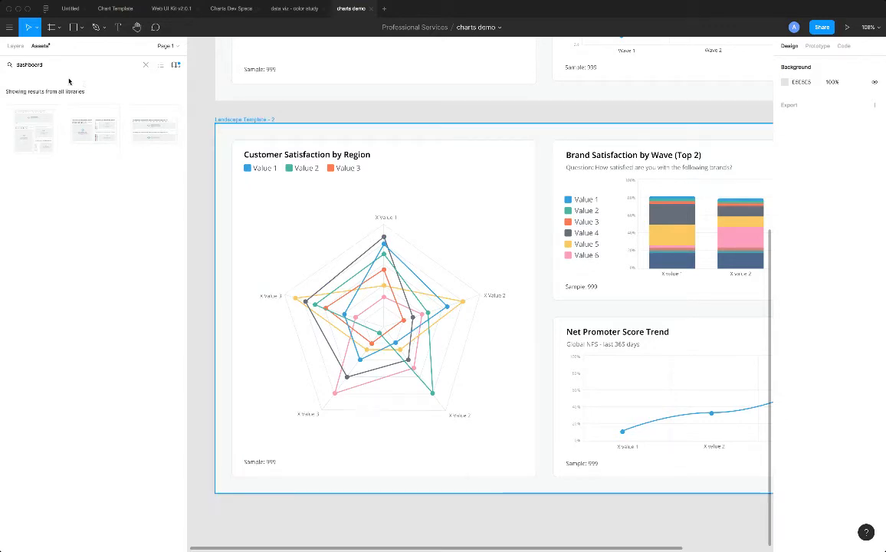
left_click(15, 45)
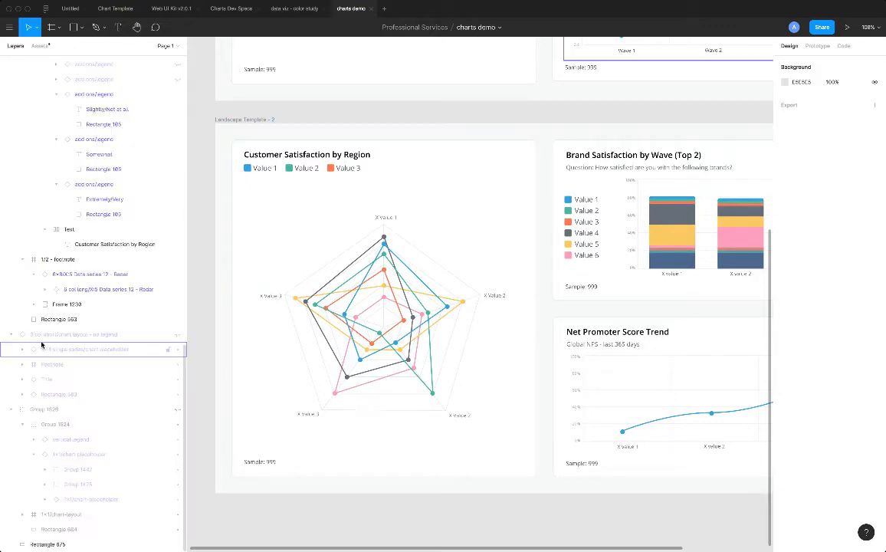
left_click(378, 285)
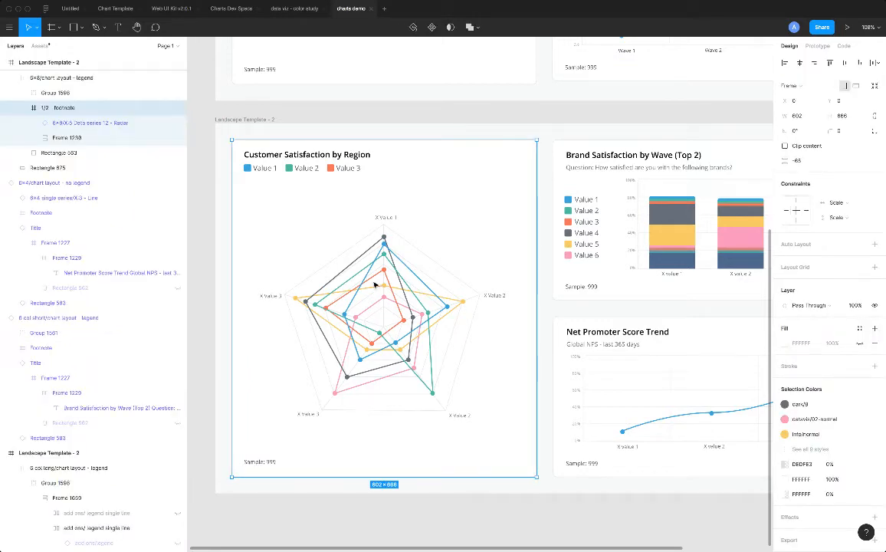
double_click(375, 285)
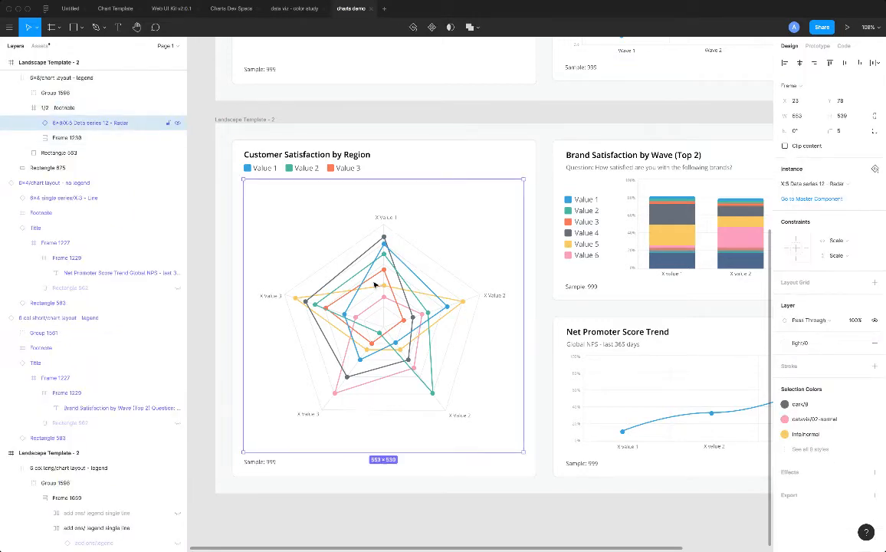
double_click(376, 286)
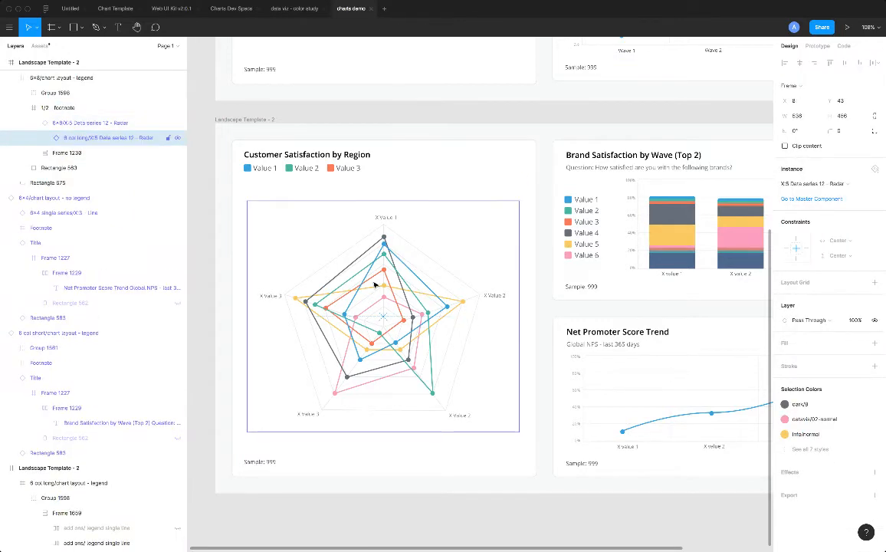
left_click(45, 138)
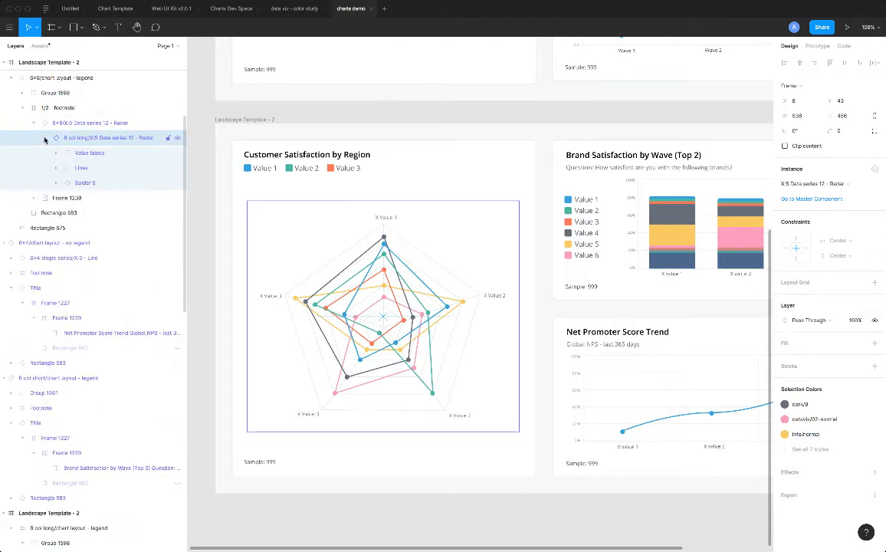
left_click(55, 168)
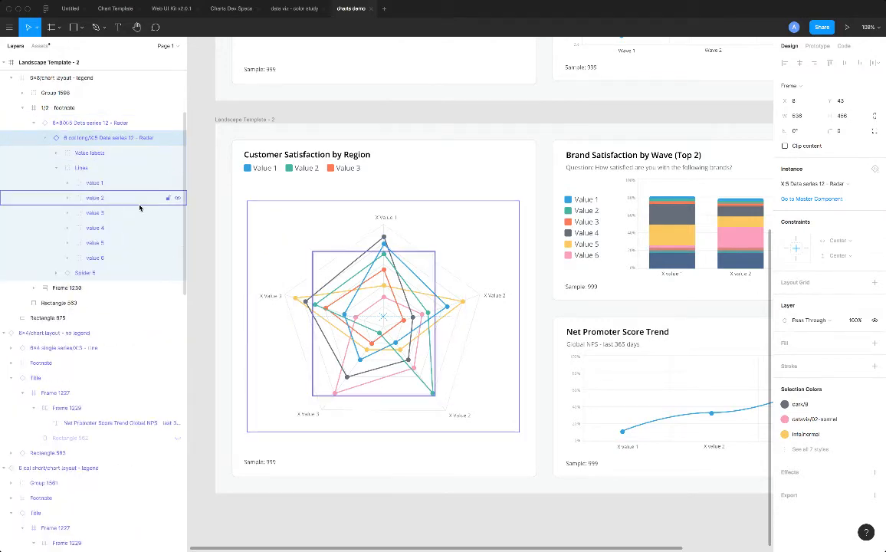
left_click(177, 228)
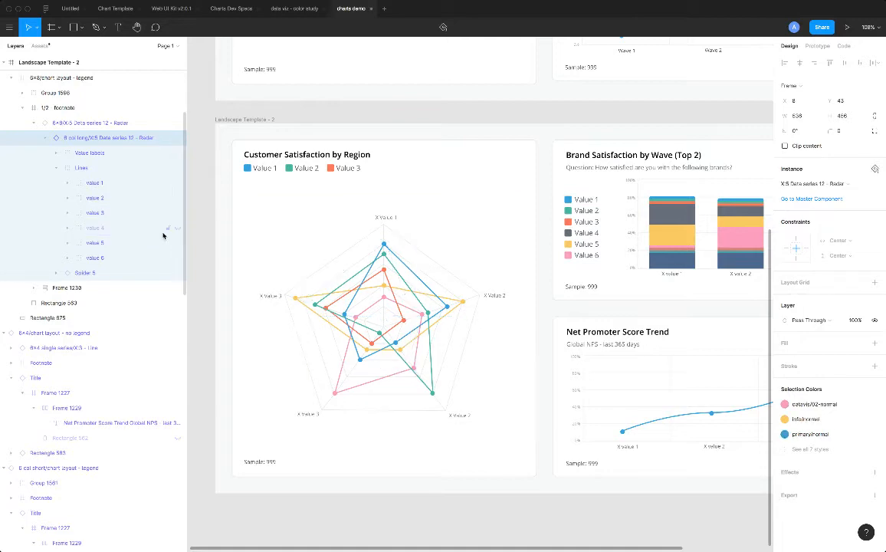
left_click(177, 243)
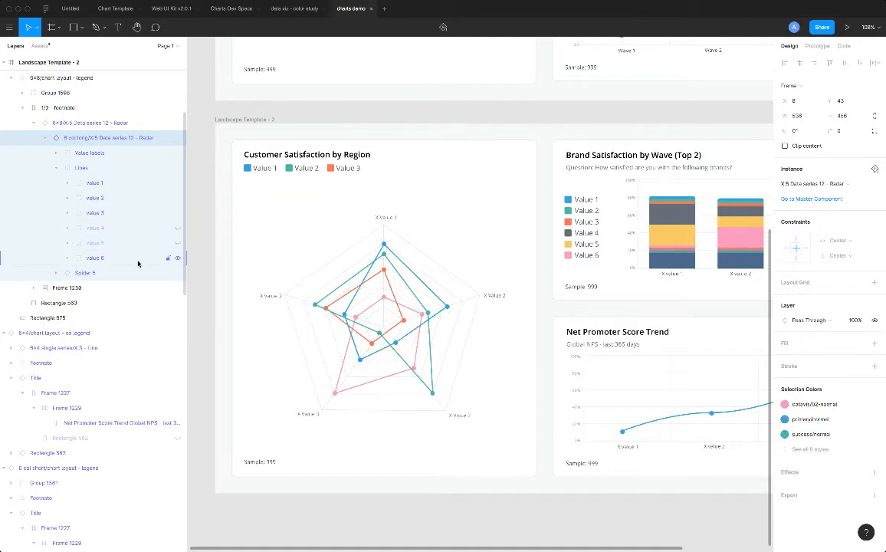
left_click(176, 259)
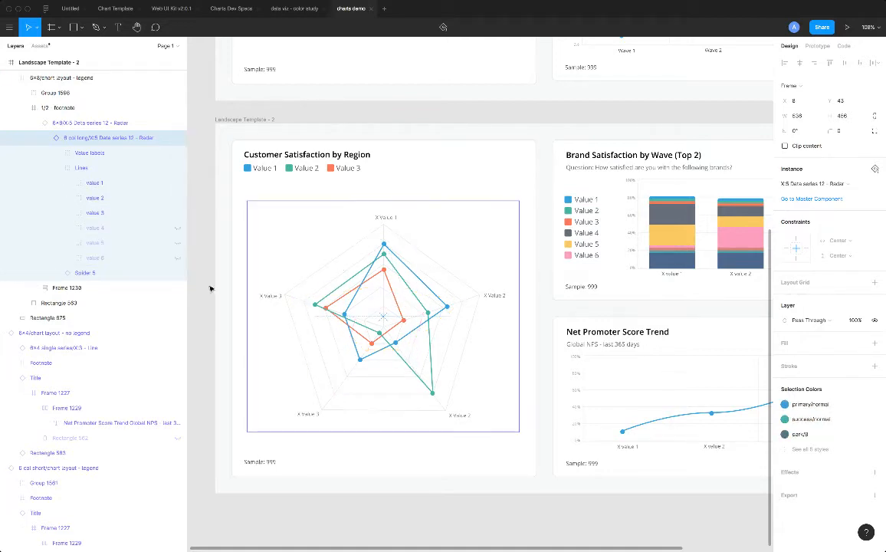
left_click(206, 284)
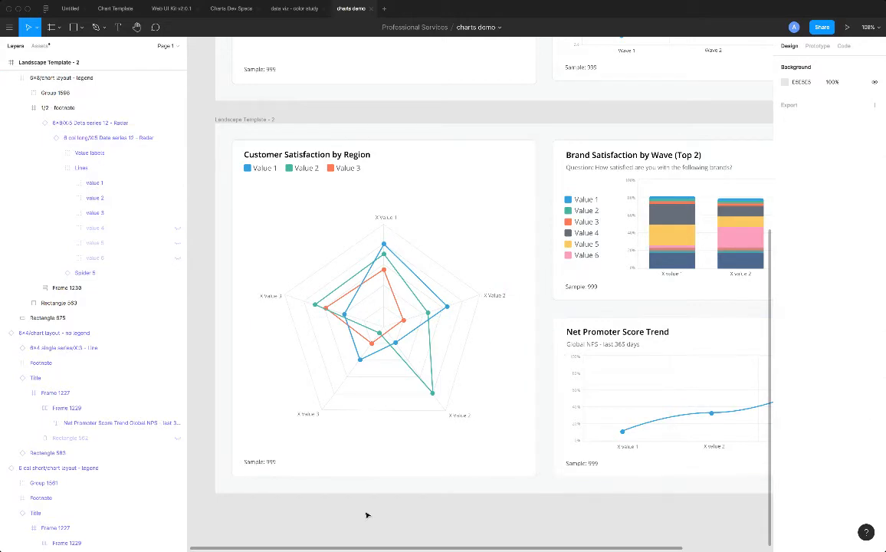
Hide the dark blue base segment of the X value 1 column in the new Brand Satisfaction by Wave chart.
left_click_drag(305, 548, 452, 549)
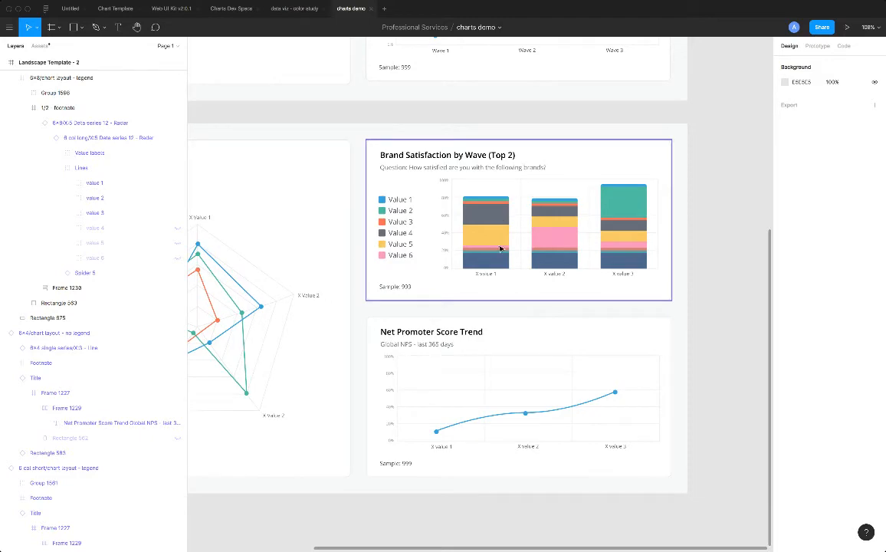
scroll(500, 250, "up", 5)
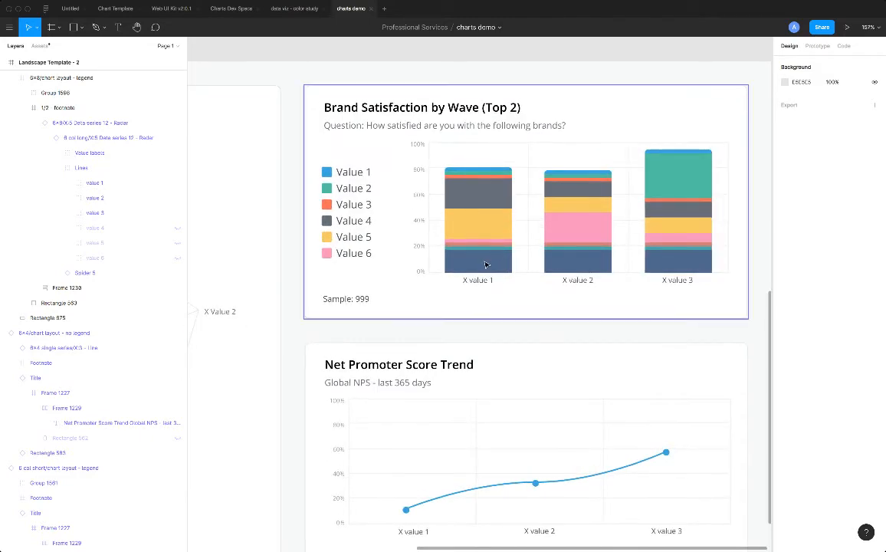
left_click(486, 264)
double_click(485, 265)
double_click(485, 264)
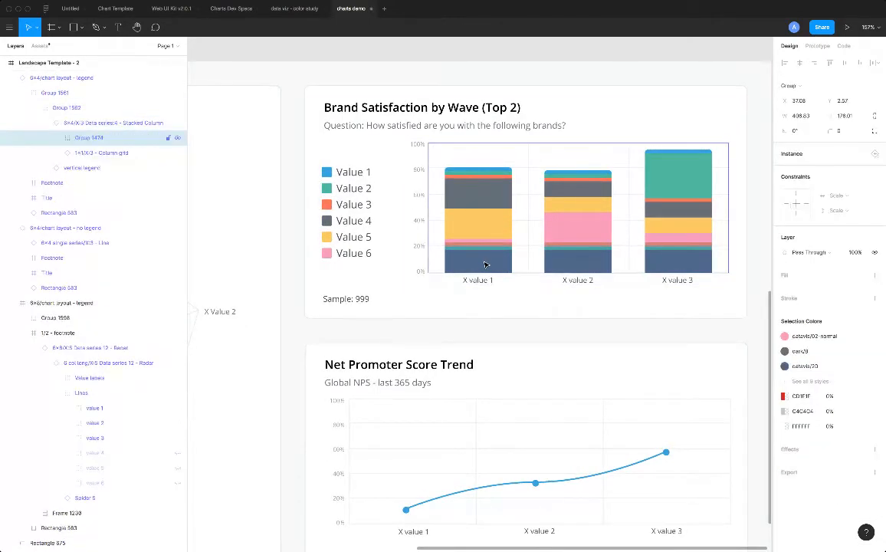
double_click(485, 264)
double_click(483, 263)
double_click(482, 265)
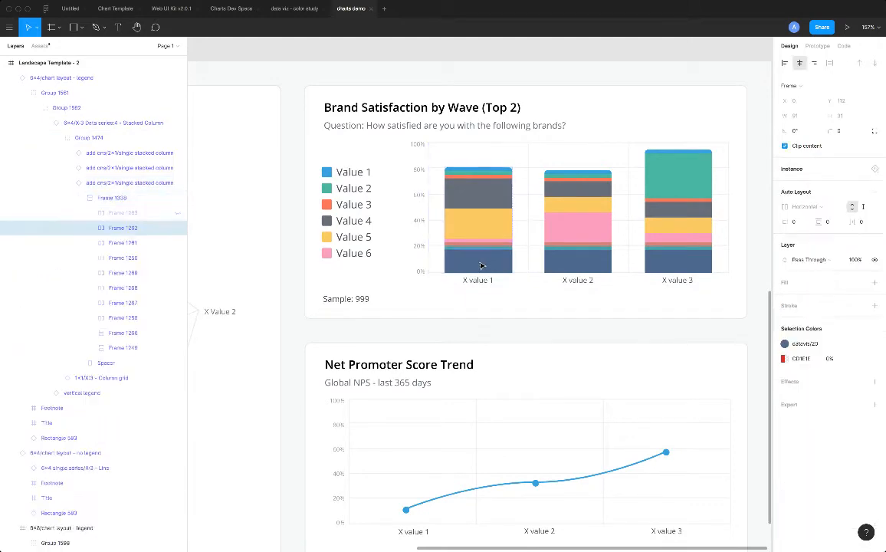
key("ctrl+shift+h")
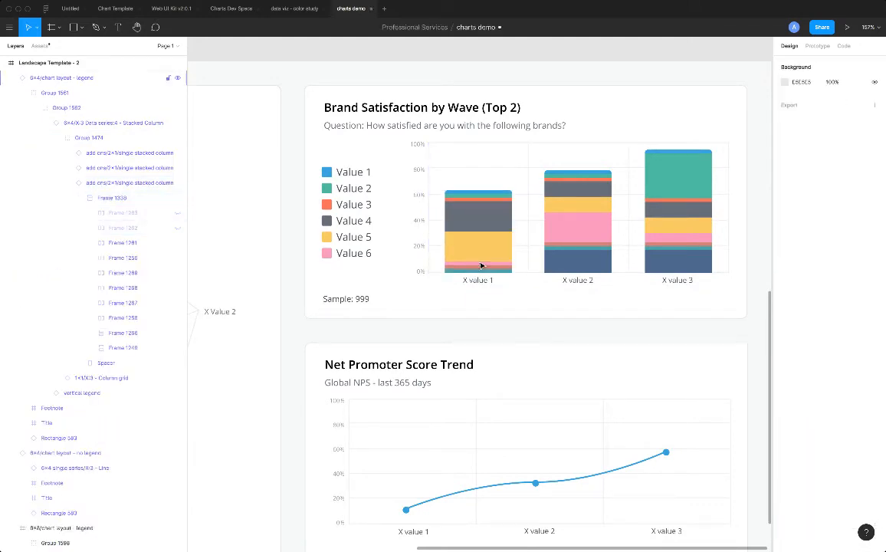
Hide the brownish-red segment just above the teal base segment in the X value 1 column.
left_click(475, 273)
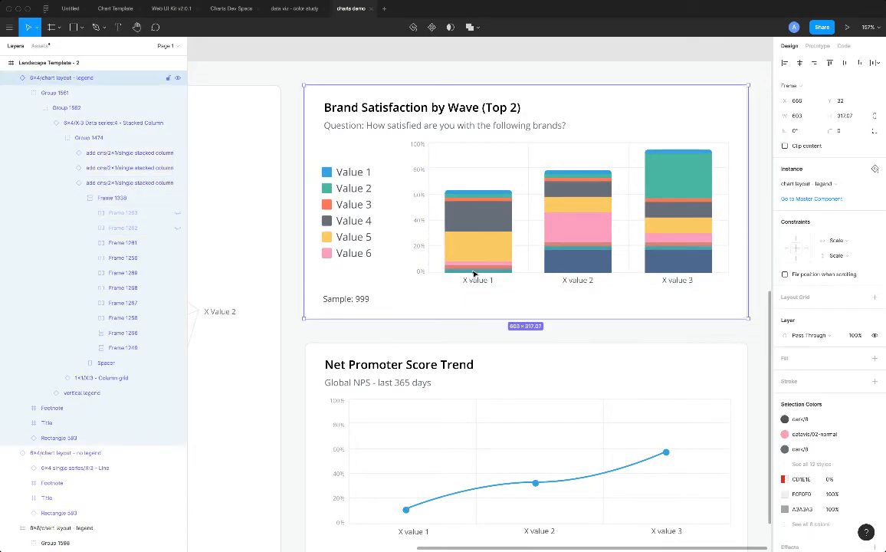
double_click(474, 273)
double_click(475, 273)
double_click(473, 273)
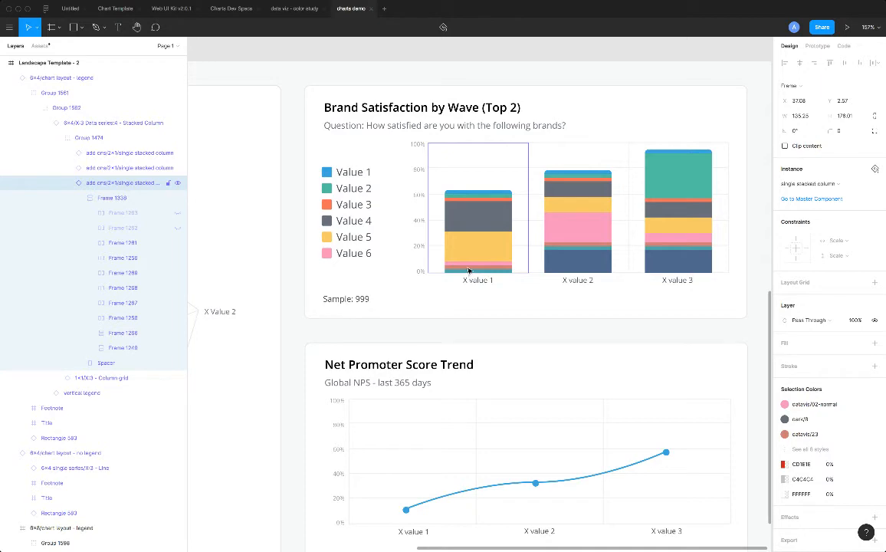
double_click(469, 269)
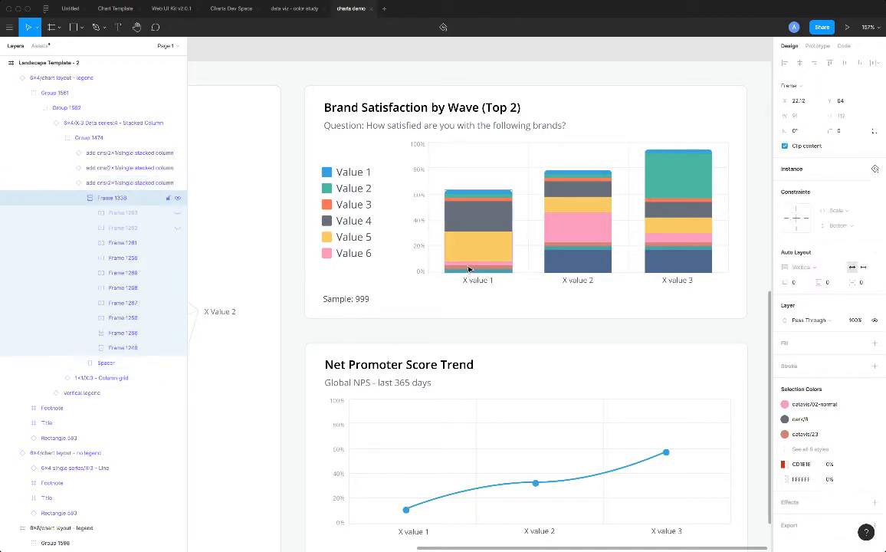
double_click(469, 269)
key("Delete")
Hide the teal base segment in the X value 1 column of the new Brand Satisfaction by Wave chart.
double_click(465, 274)
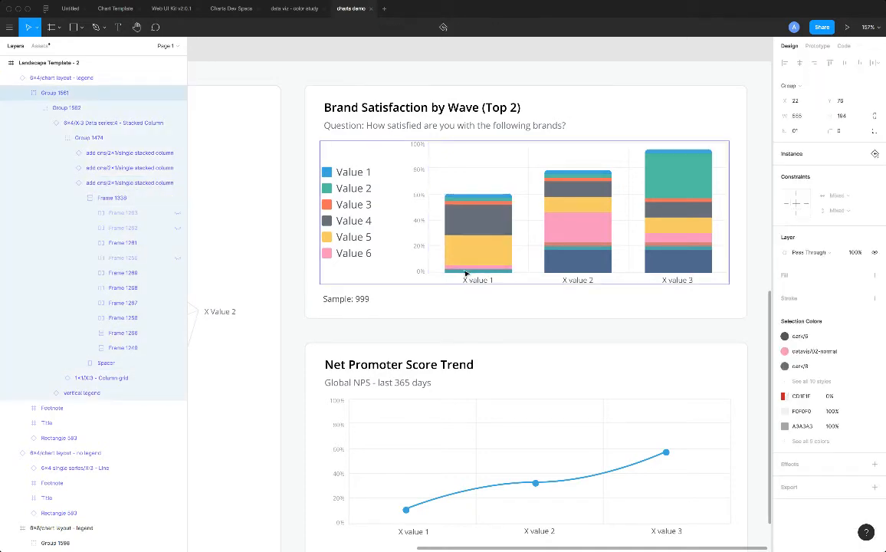
double_click(466, 273)
double_click(465, 274)
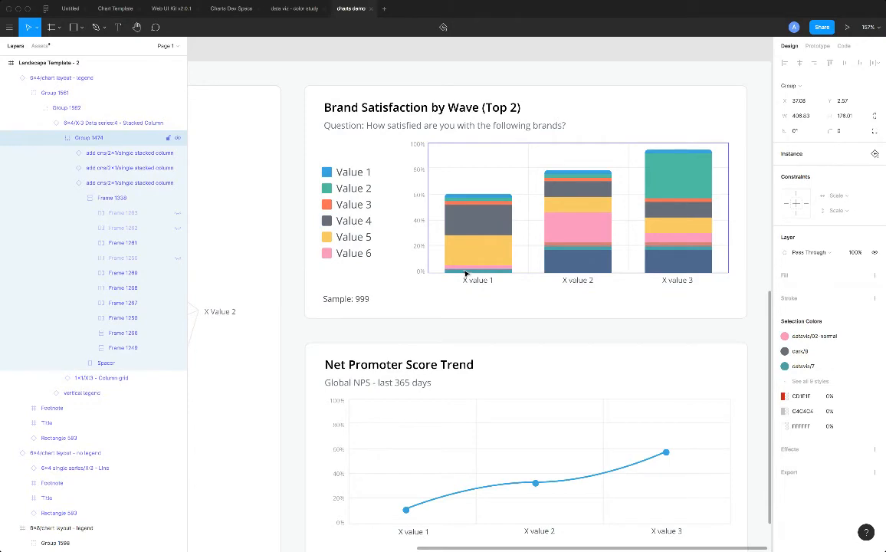
double_click(465, 273)
double_click(465, 274)
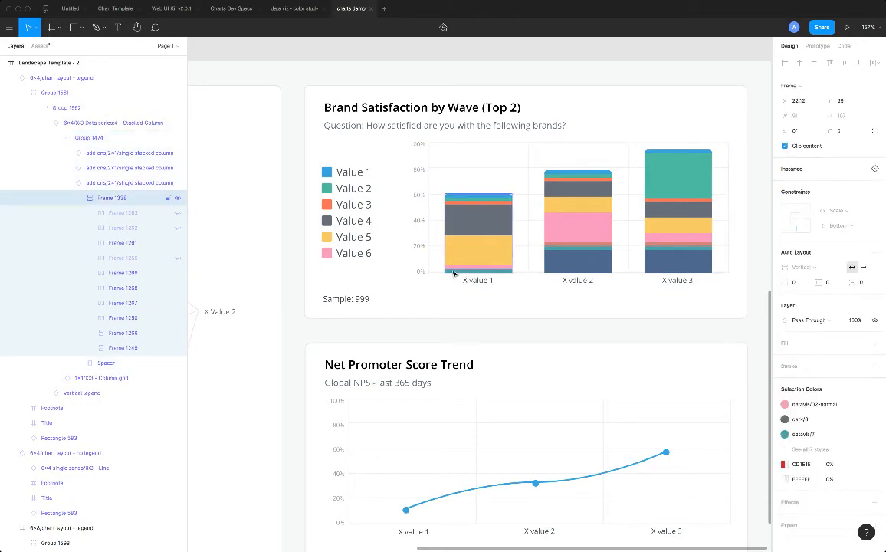
double_click(457, 273)
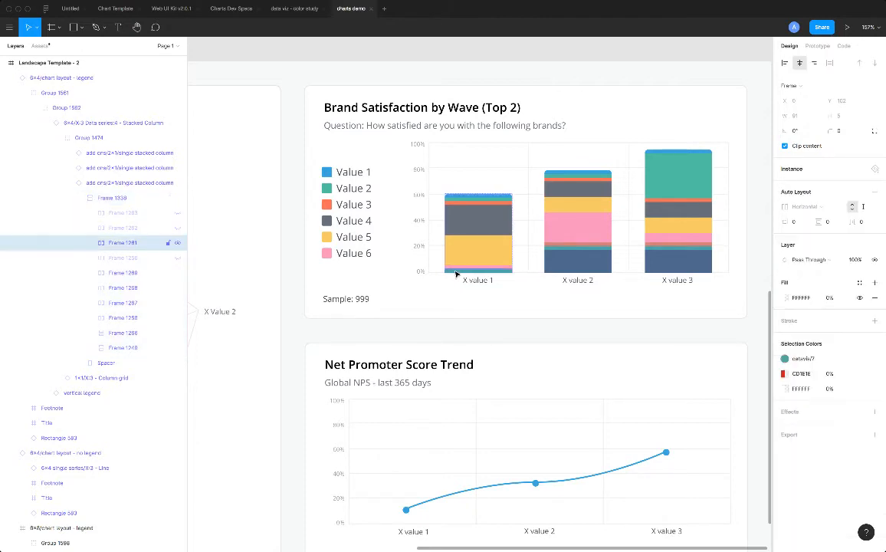
key("Delete")
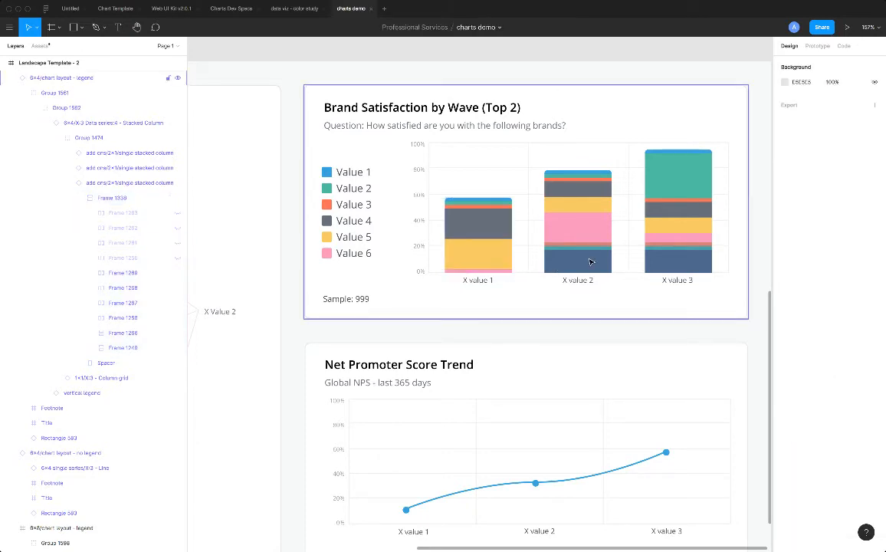
left_click(590, 262)
double_click(590, 261)
double_click(582, 265)
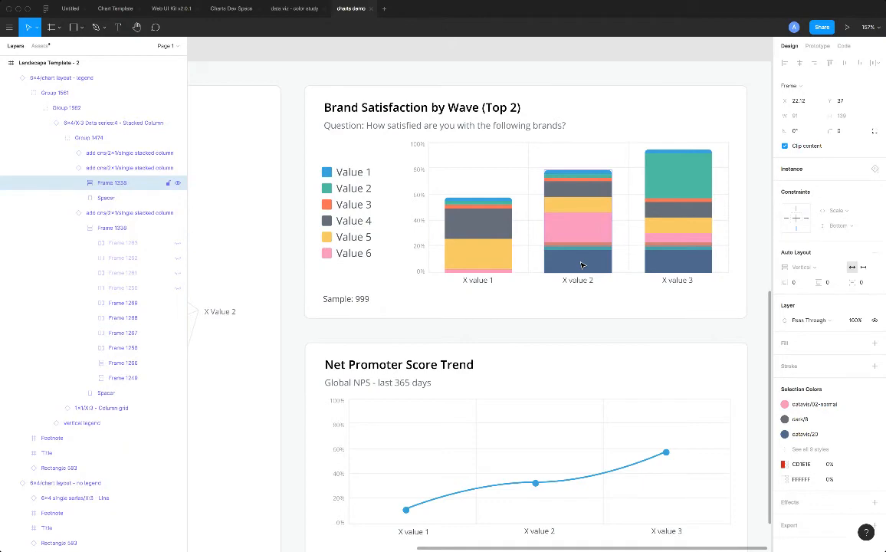
key("Delete")
key("ctrl+z")
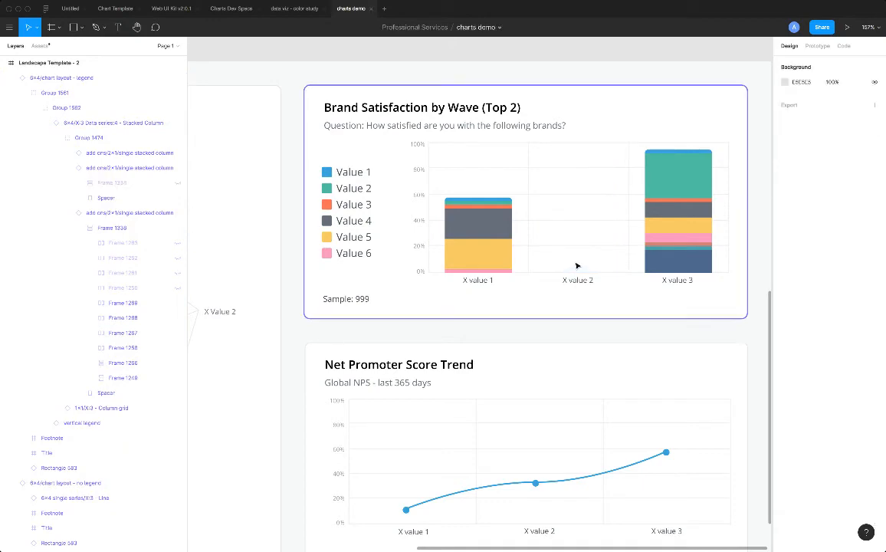
scroll(577, 267, "up", 5)
double_click(577, 265)
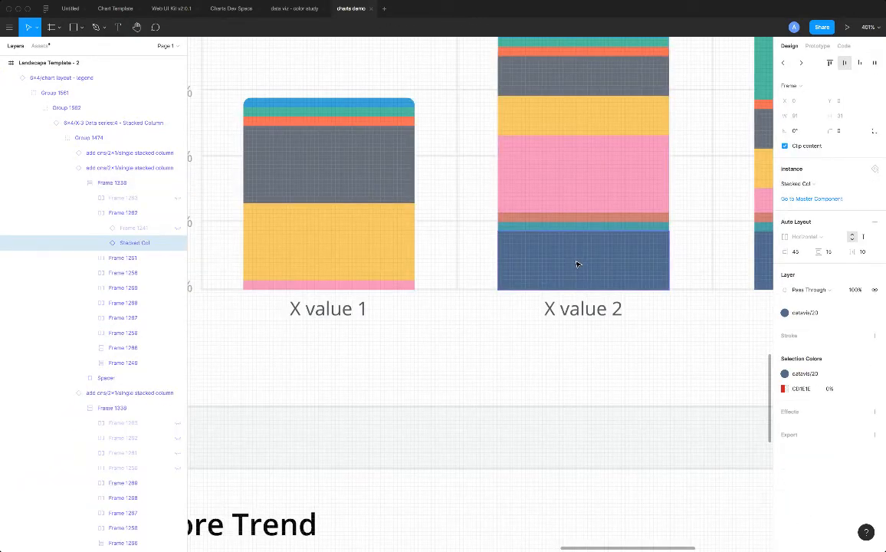
key("Delete")
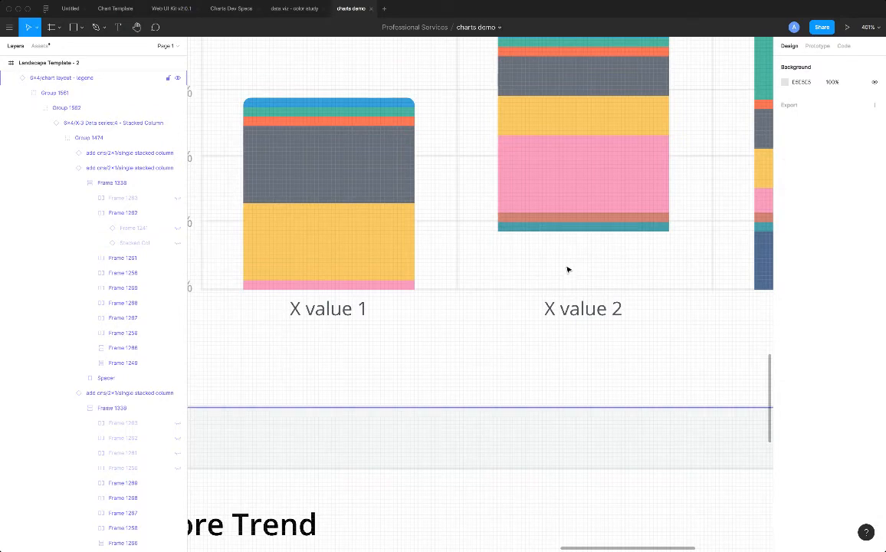
key("ctrl+z")
left_click(574, 206)
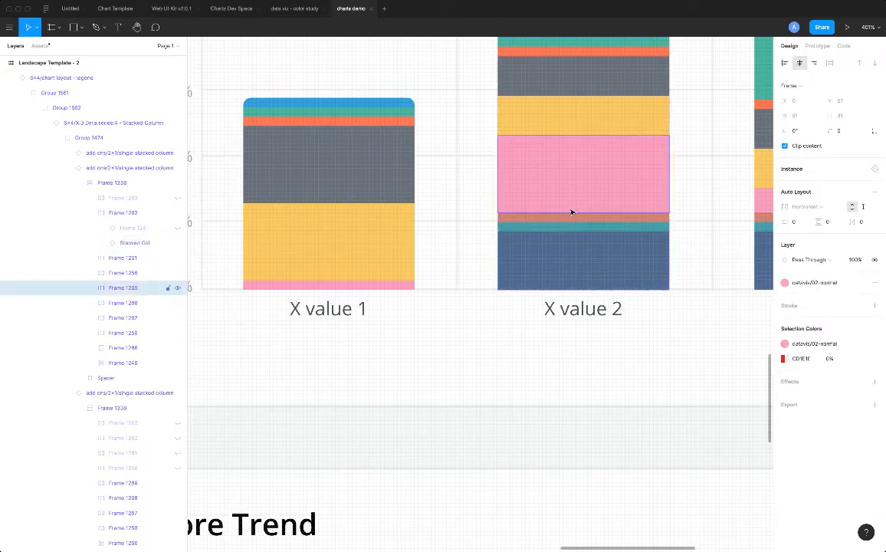
key("Delete")
key("ctrl+z")
Hide the teal and brownish-red segments between the dark blue base and the pink segment of the X value 2 column.
left_click(562, 228)
key("Delete")
left_click(562, 225)
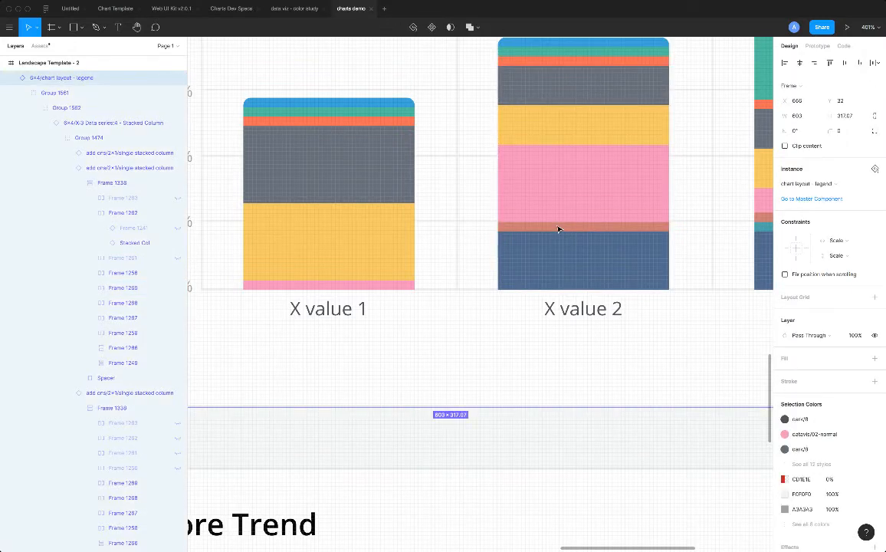
double_click(561, 227)
double_click(560, 227)
double_click(560, 228)
double_click(558, 229)
double_click(559, 229)
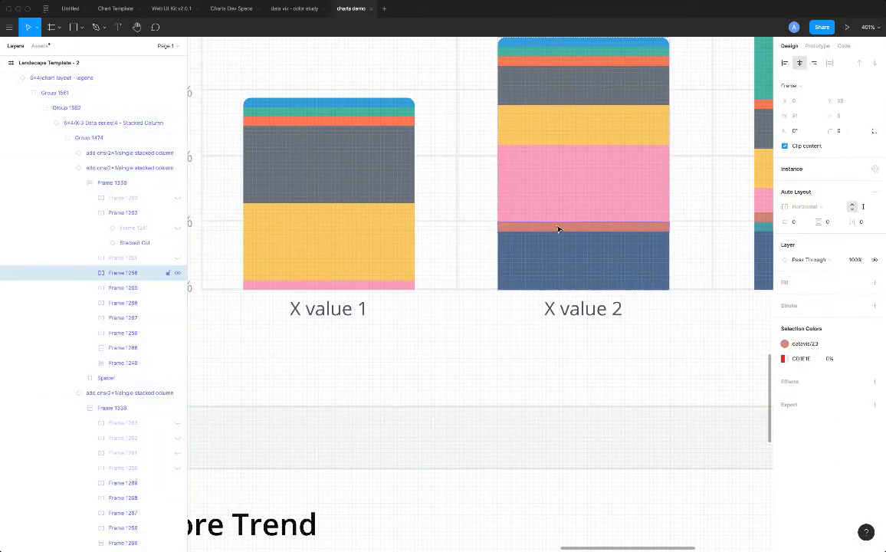
key("Delete")
Hide the dark blue base segment of the X value 2 column.
left_click(547, 255)
double_click(548, 255)
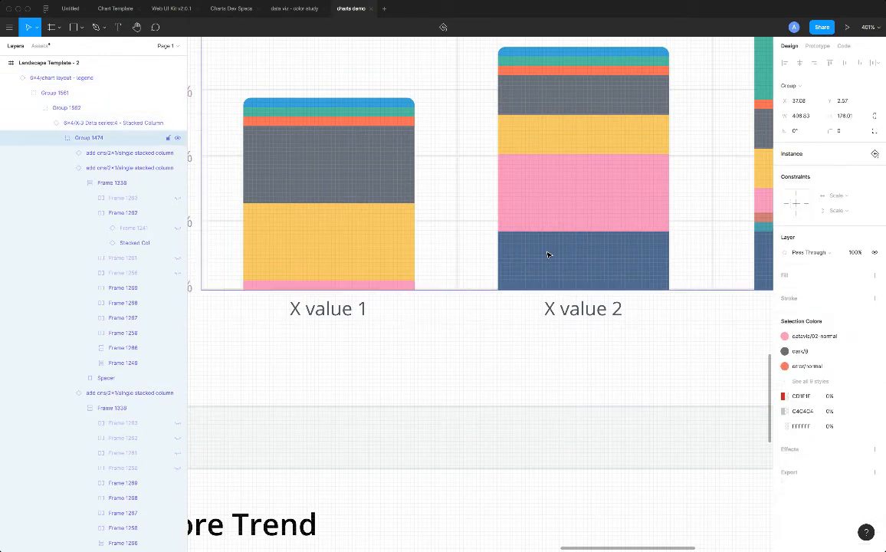
double_click(547, 254)
double_click(548, 254)
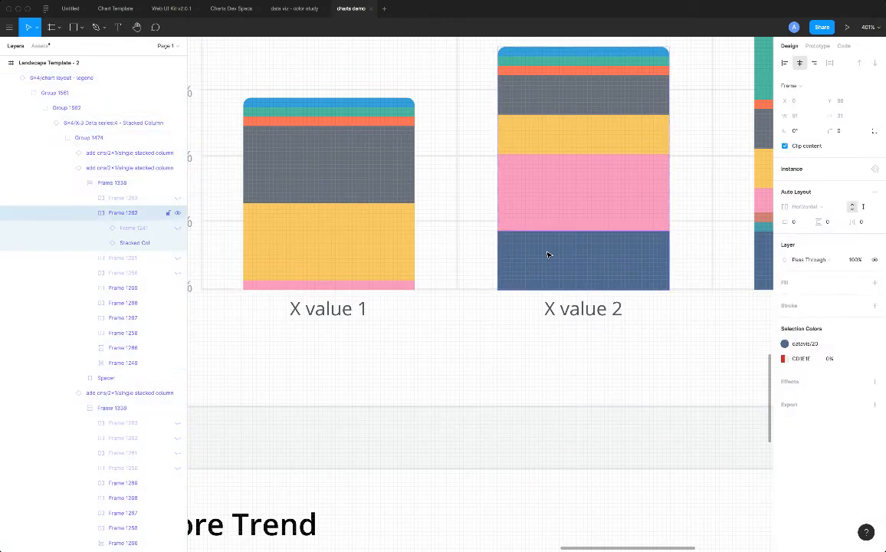
key("super+shift+h")
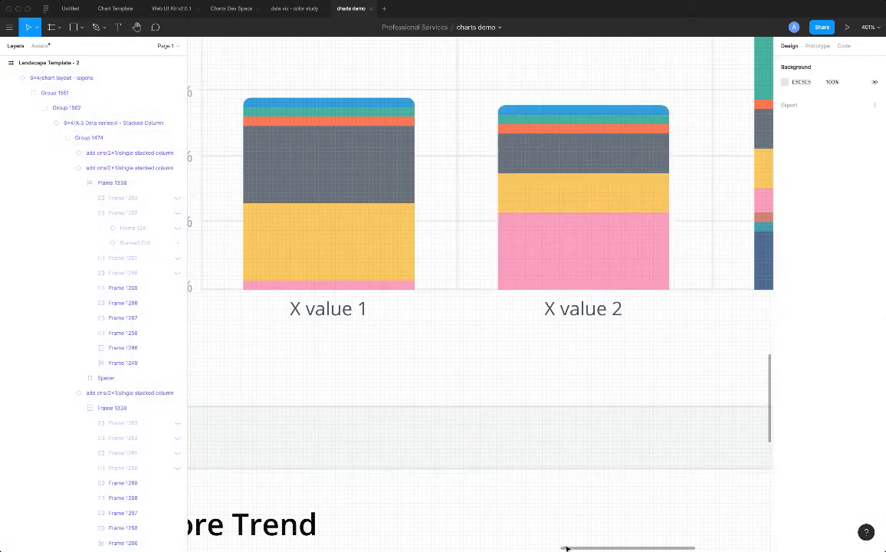
Hide the dark blue base segment of the X value 3 column.
left_click_drag(567, 549, 624, 549)
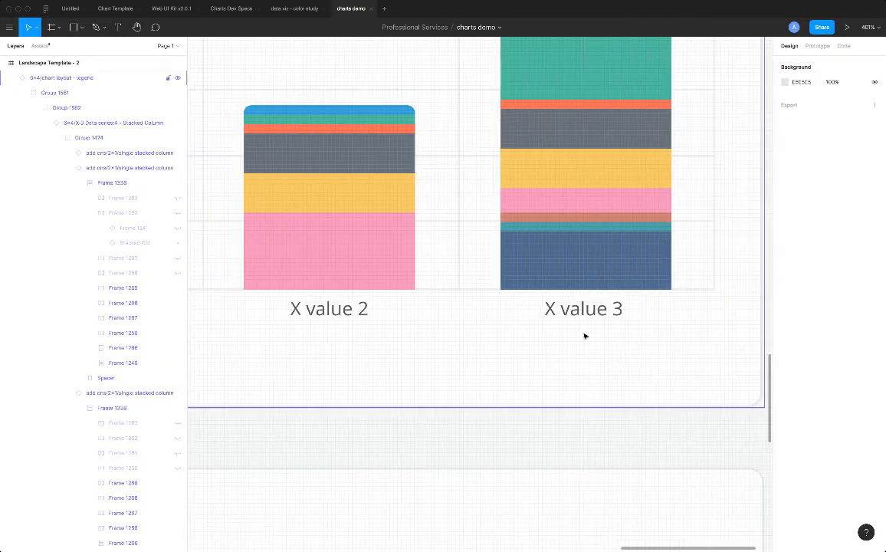
left_click(561, 269)
double_click(562, 270)
double_click(561, 269)
double_click(561, 269)
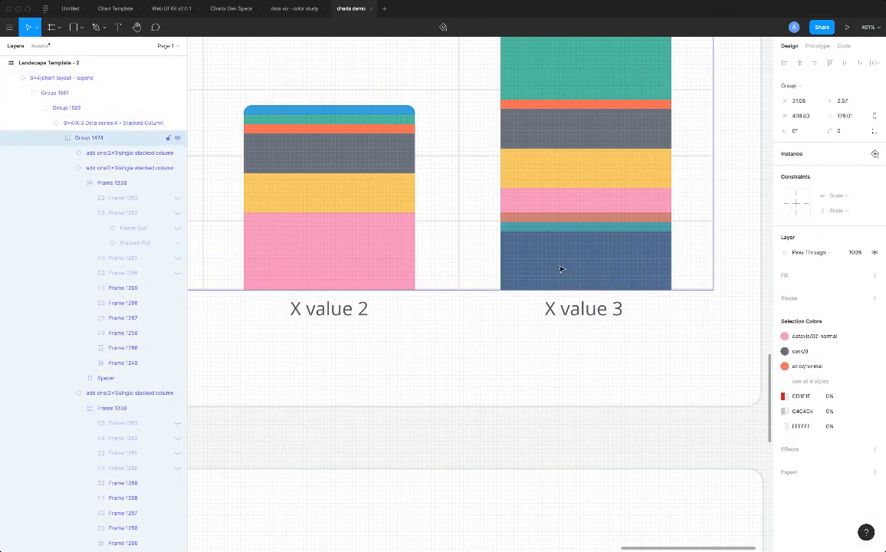
double_click(561, 269)
double_click(561, 269)
key("super+shift+h")
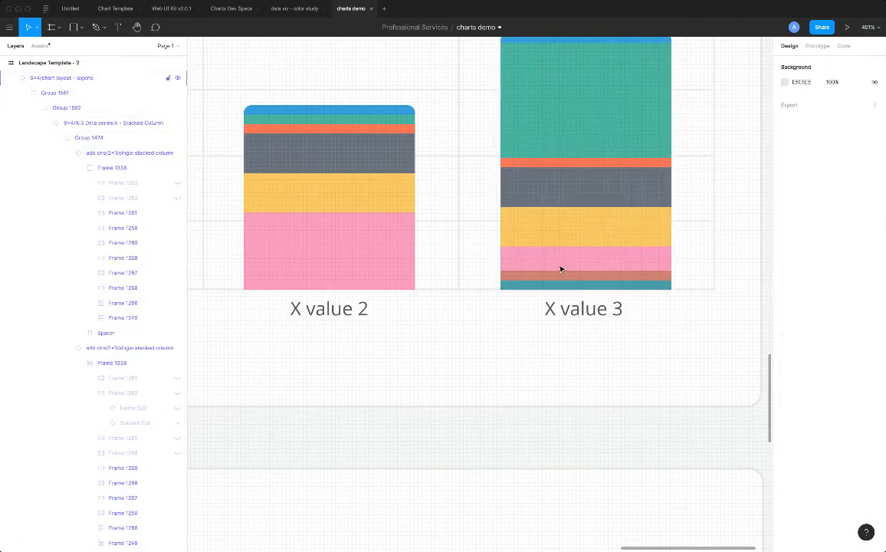
double_click(553, 290)
double_click(554, 290)
double_click(554, 291)
double_click(553, 291)
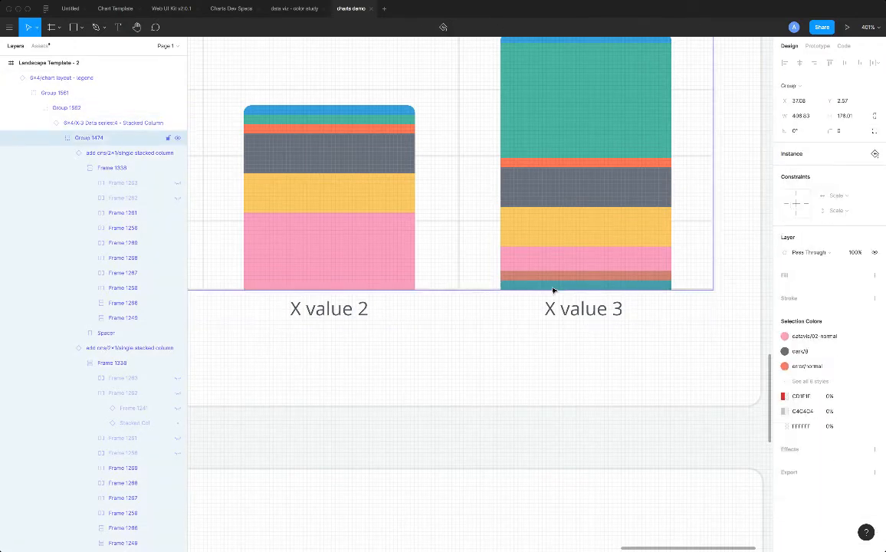
double_click(553, 291)
double_click(553, 291)
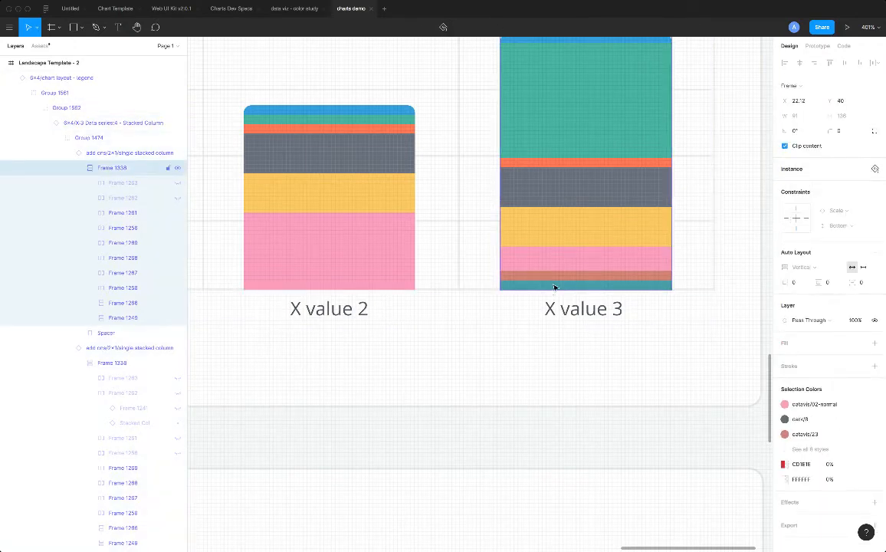
double_click(555, 287)
double_click(555, 287)
key("Delete")
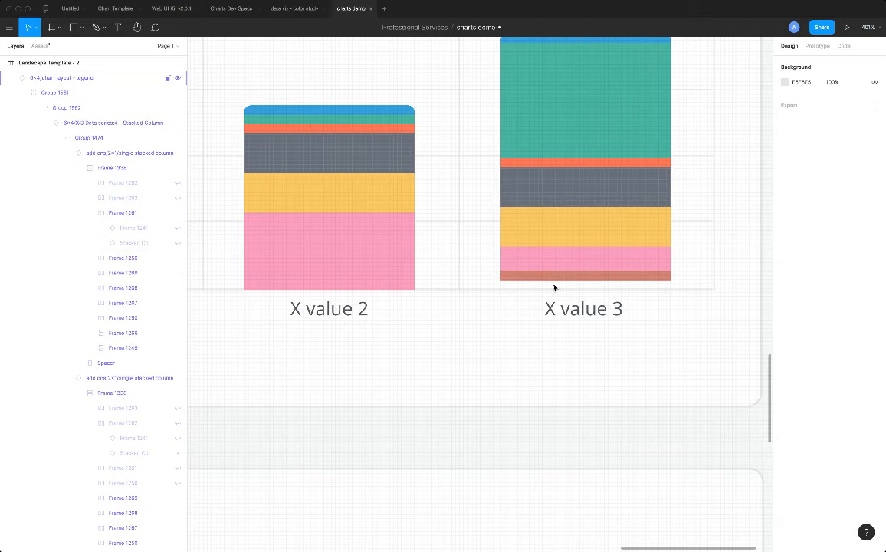
key("ctrl+z")
Hide the brownish-red and teal segments below the pink segment of the X value 3 column.
left_click(556, 276)
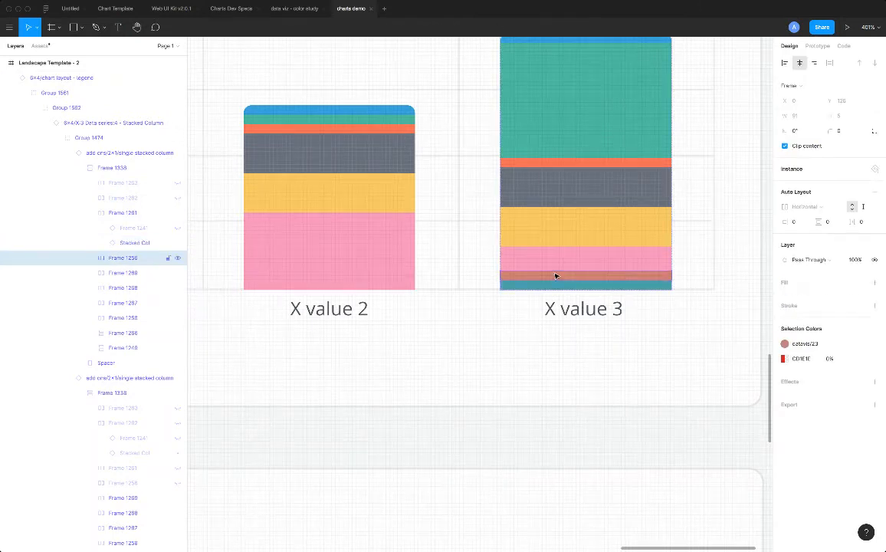
key("Delete")
left_click(556, 288)
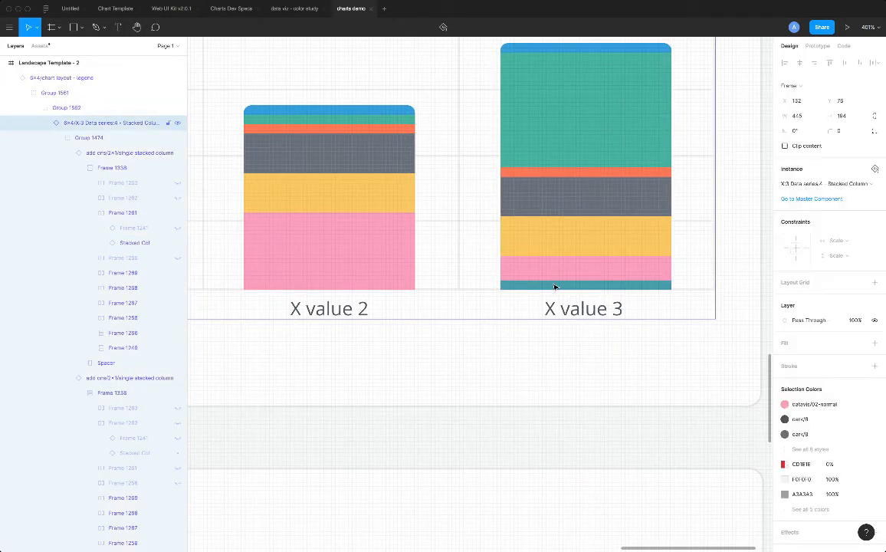
double_click(555, 287)
double_click(556, 288)
double_click(555, 288)
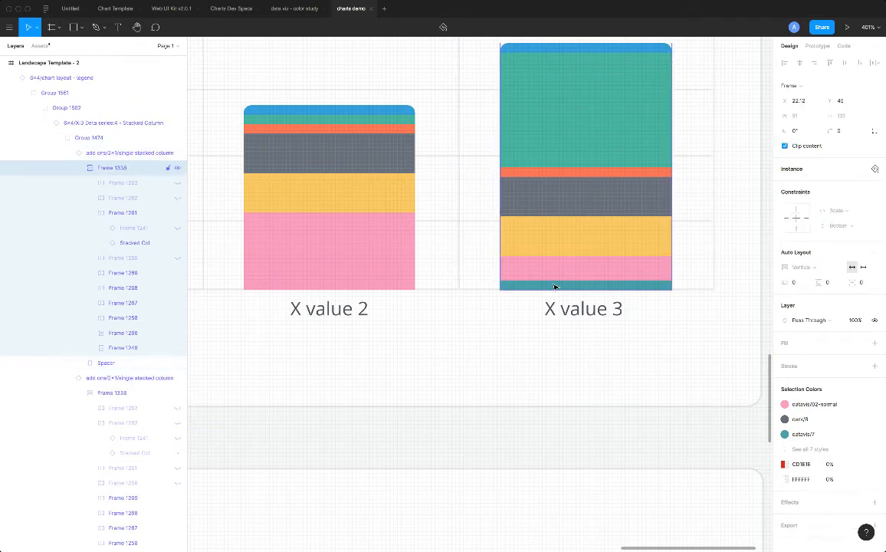
double_click(555, 288)
key("Escape")
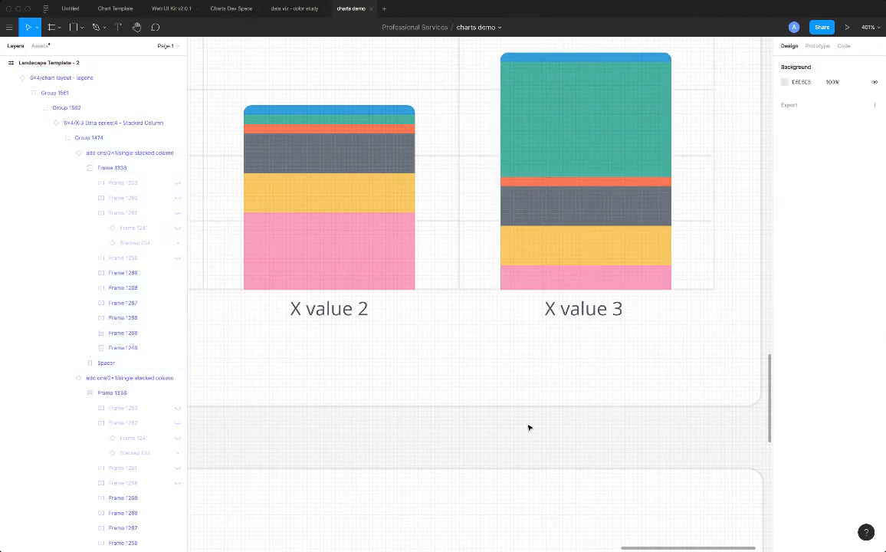
Compare the new dashboard's charts and legends with the finished dashboard above it.
left_click(439, 354)
scroll(439, 354, "down", 3)
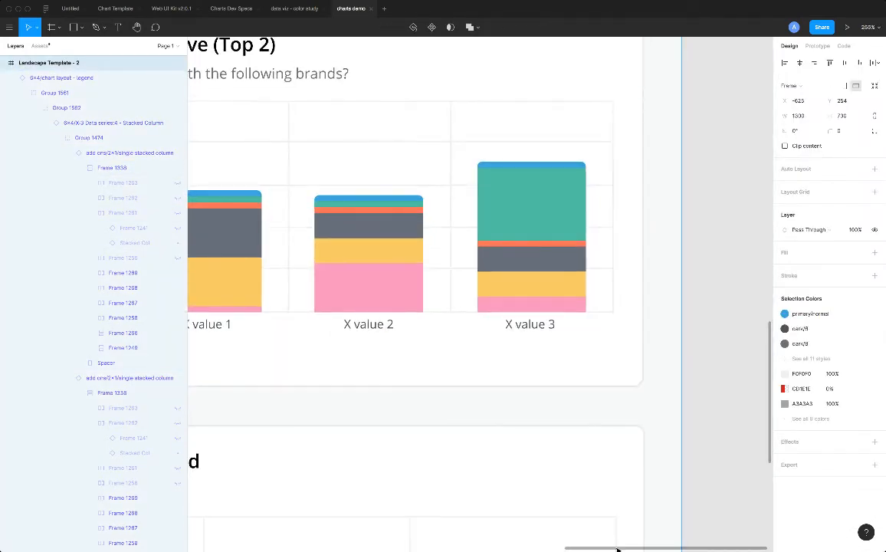
left_click_drag(617, 548, 515, 526)
scroll(446, 283, "down", 3)
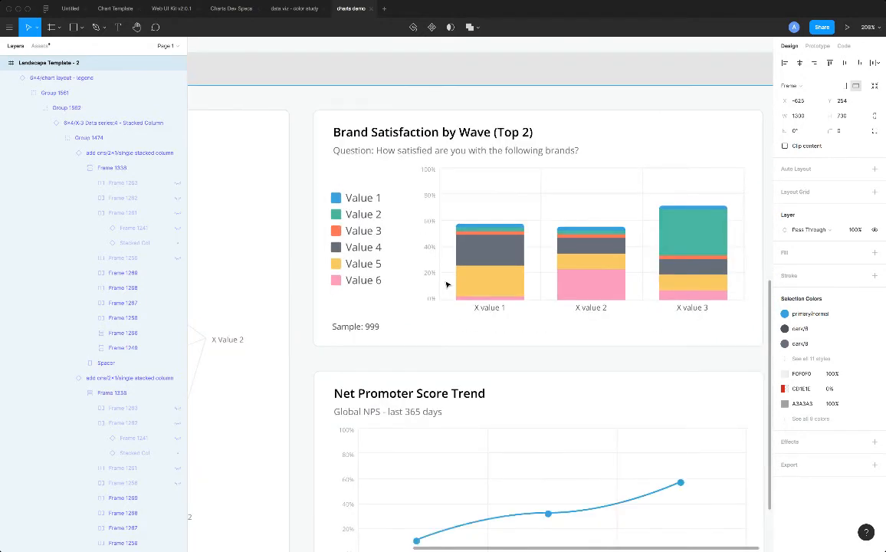
scroll(460, 429, "left", 3)
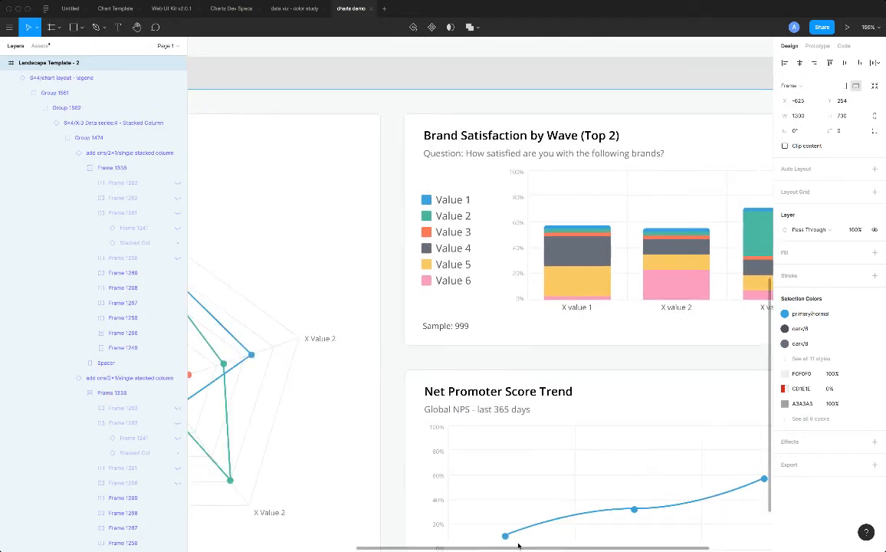
scroll(376, 348, "down", 2)
scroll(376, 348, "down", 2)
left_click_drag(627, 549, 493, 526)
scroll(322, 229, "up", 2)
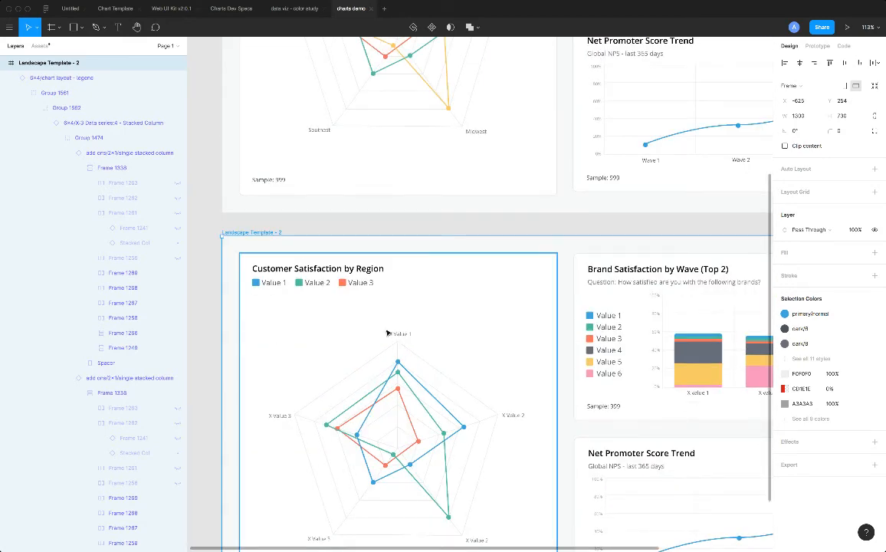
scroll(404, 303, "up", 3)
scroll(404, 303, "up", 3)
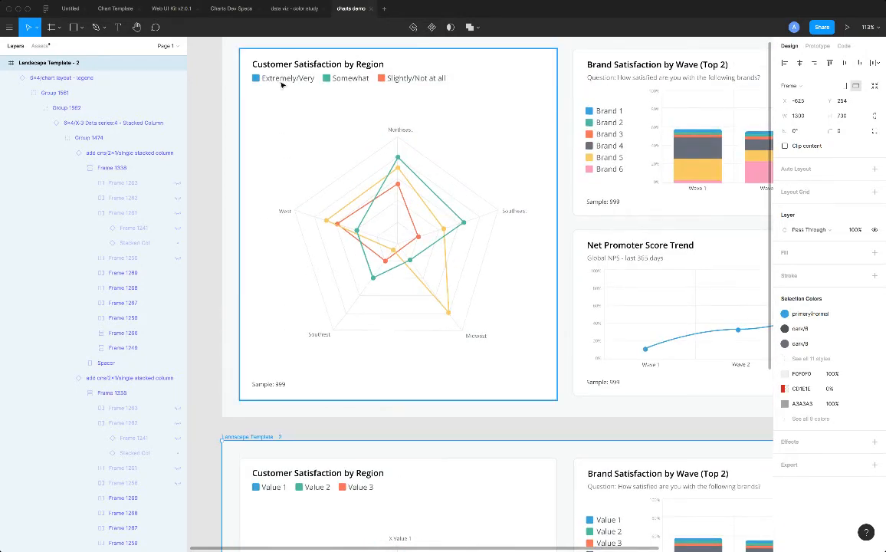
Replace the Value 1 legend label in the new Customer Satisfaction by Region card with Extremely/Very, copied from the finished card.
double_click(281, 80)
double_click(281, 81)
double_click(282, 81)
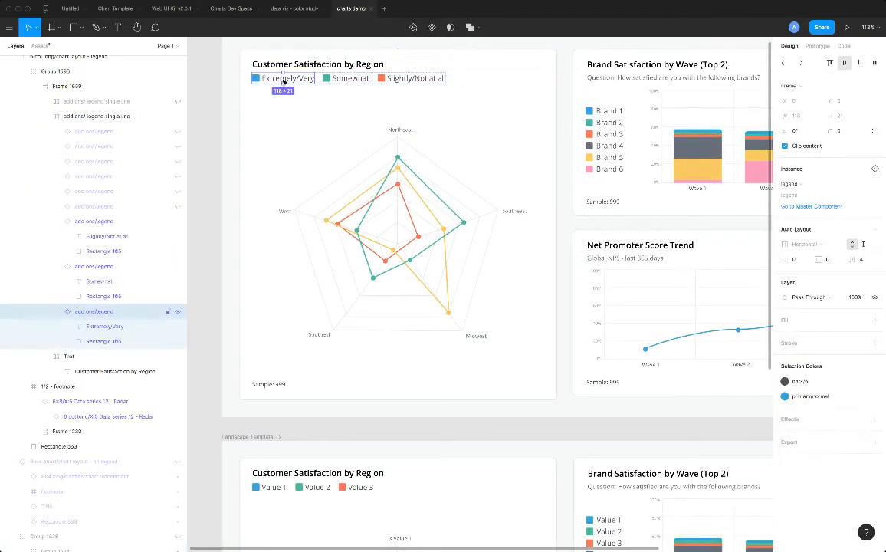
double_click(283, 80)
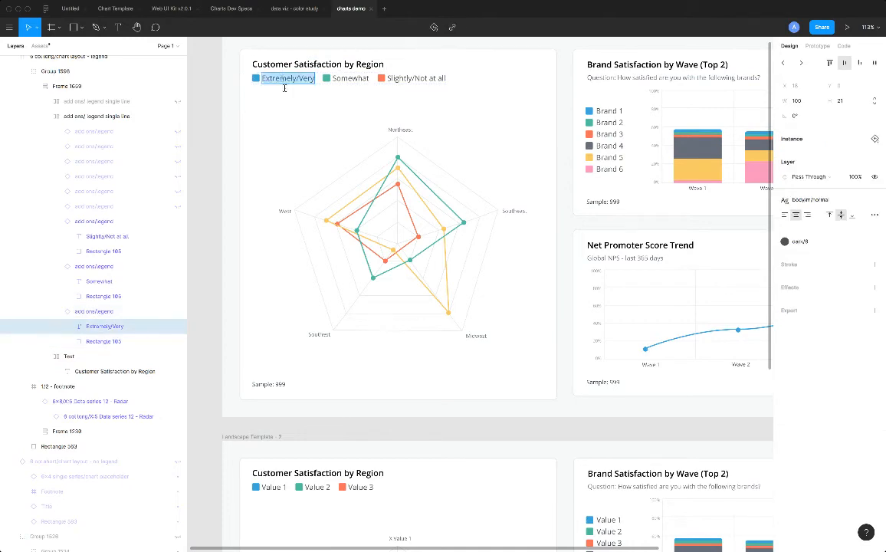
key("ctrl+c")
double_click(273, 488)
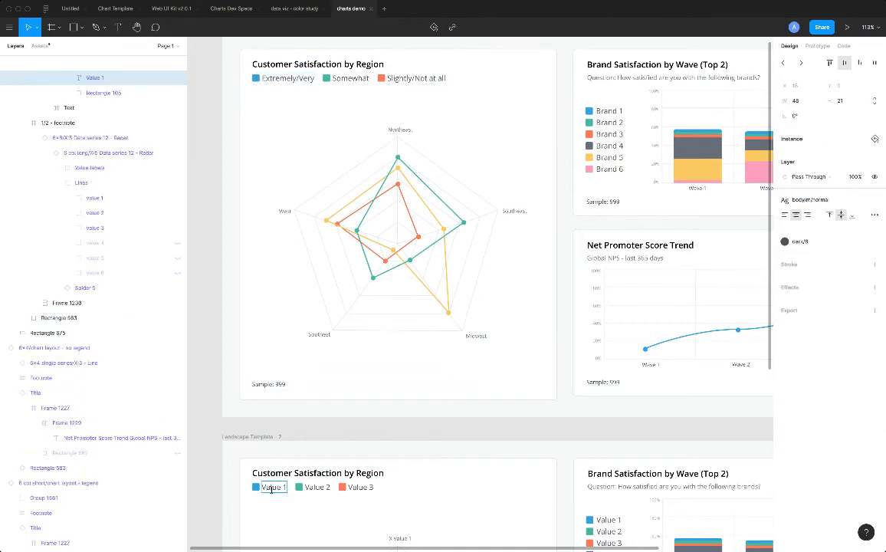
key("ctrl+v")
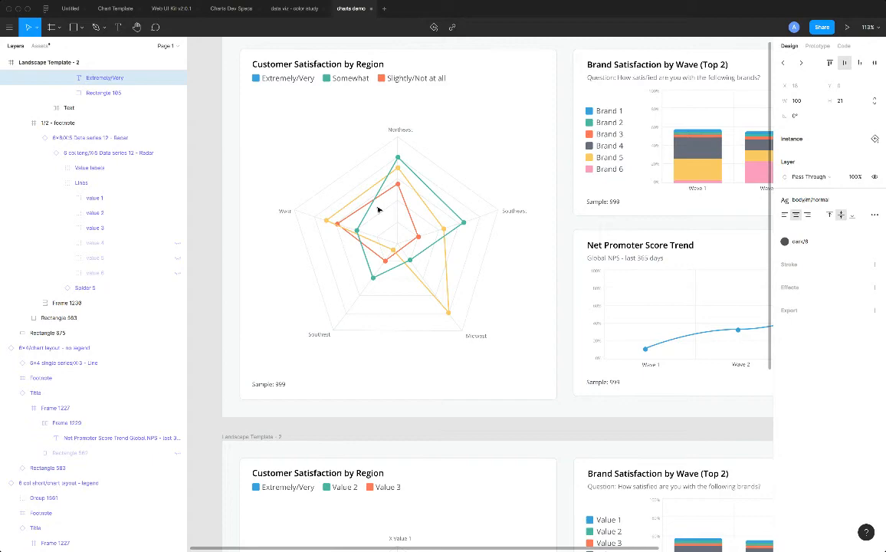
Replace the Value 2 and Value 3 legend labels in the new Customer Satisfaction by Region card with Somewhat and Slightly/Not at all, copied from the finished card.
left_click(347, 78)
key("ctrl+c")
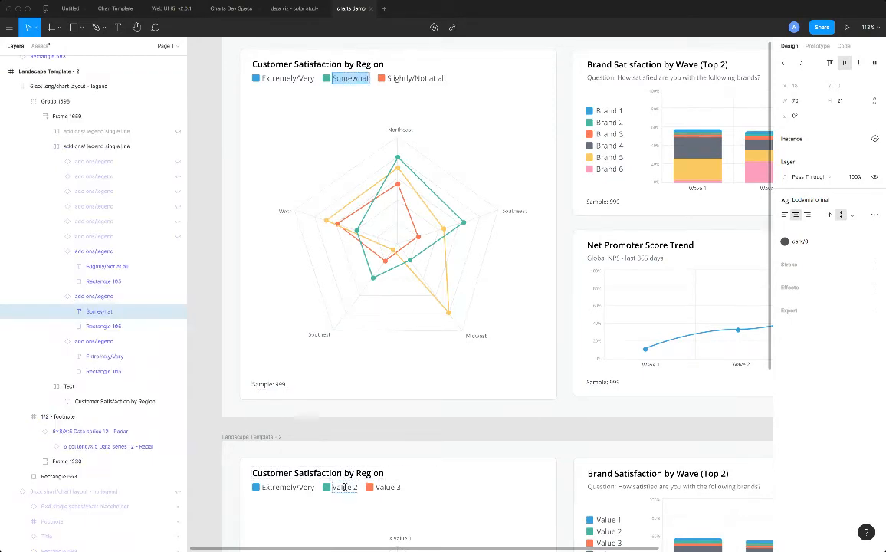
double_click(344, 488)
key("ctrl+v")
double_click(414, 78)
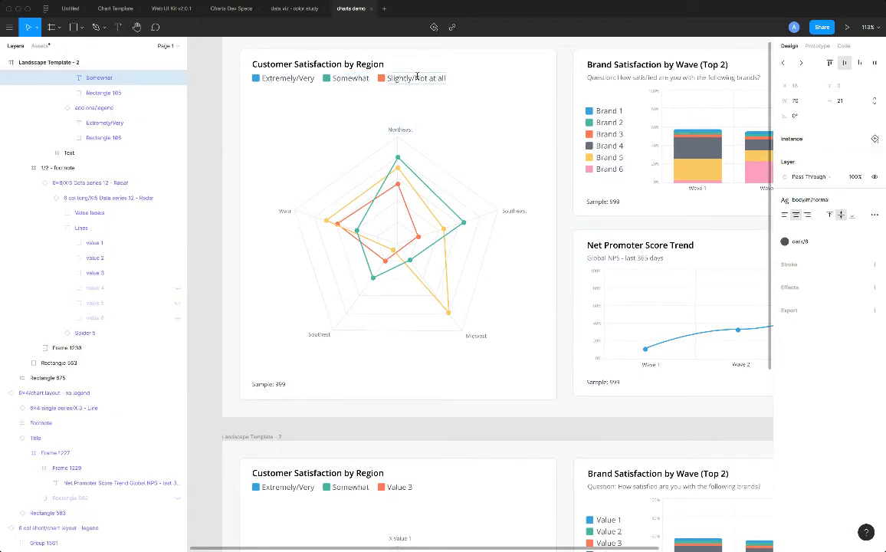
key("ctrl+c")
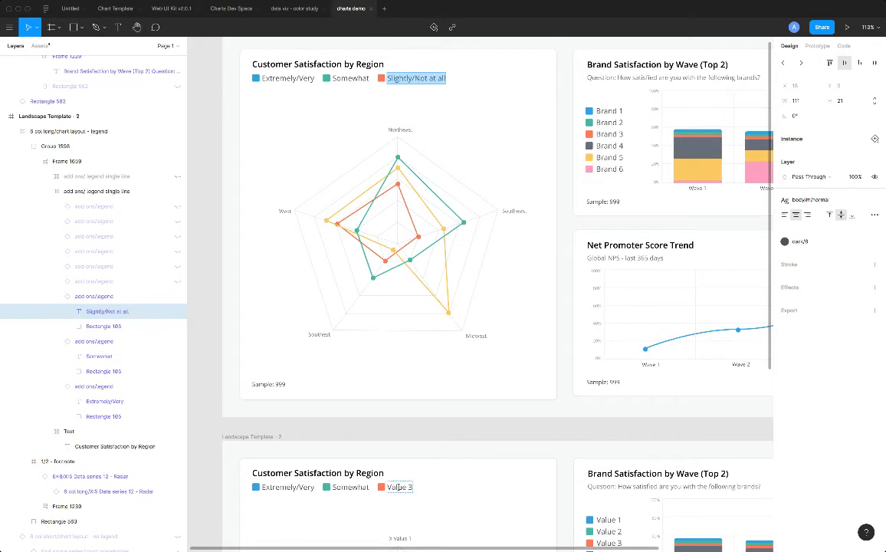
double_click(399, 488)
key("ctrl+v")
key("Escape")
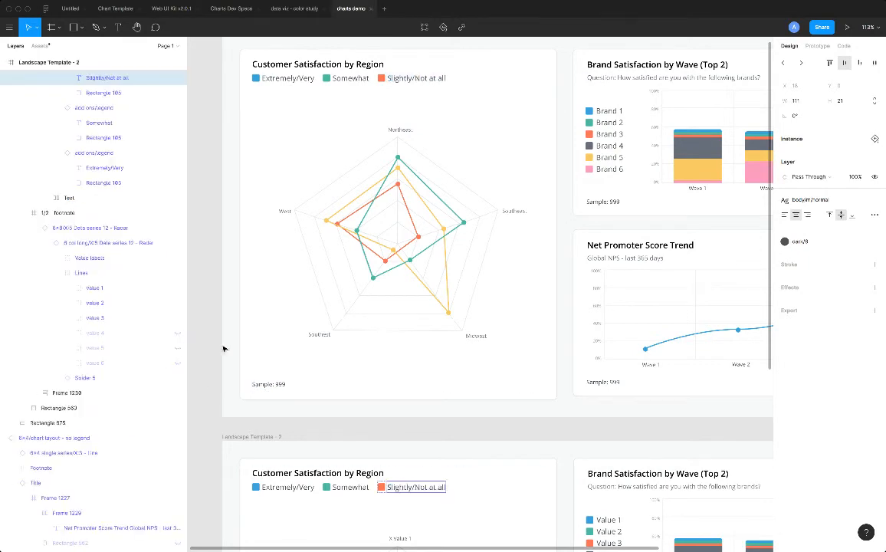
Rename the first three legend entries in the new Brand Satisfaction by Wave (Top 2) card to Brand 1, Brand 2 and Brand 3.
double_click(608, 114)
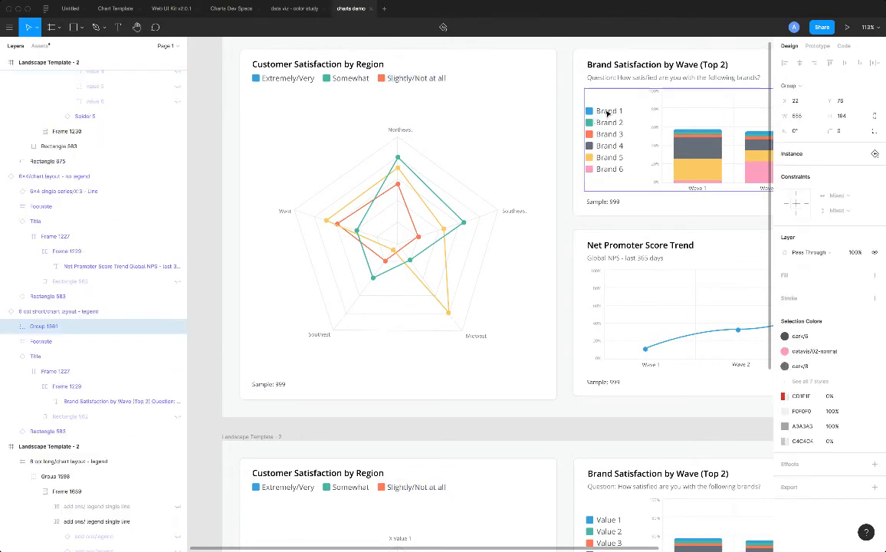
double_click(608, 113)
double_click(608, 113)
double_click(608, 114)
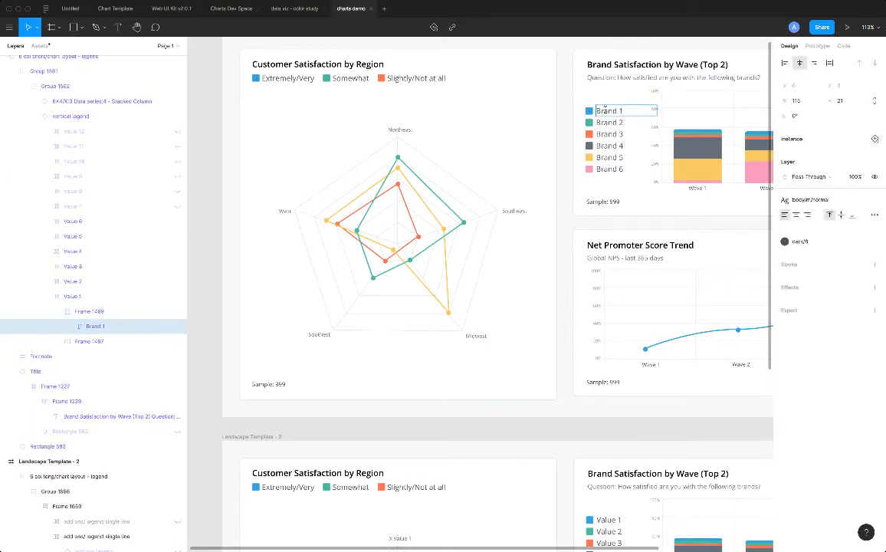
scroll(692, 380, "down", 3)
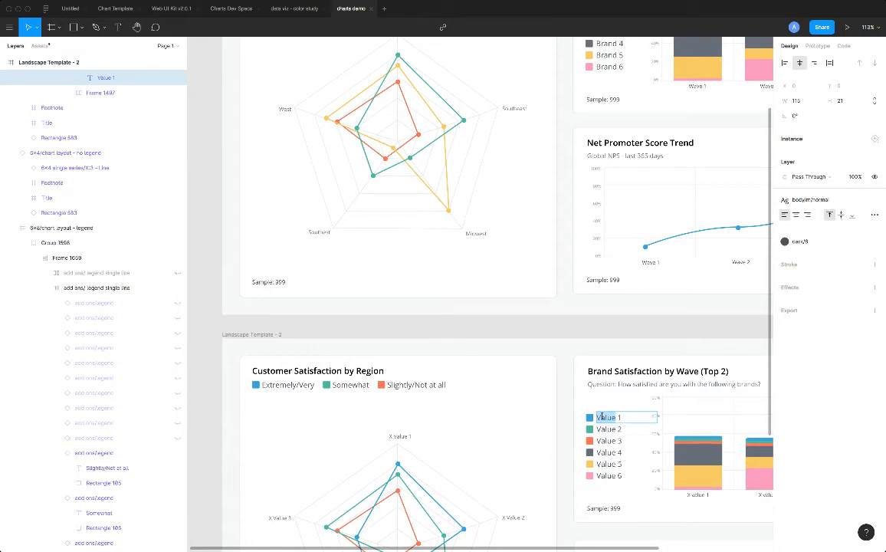
type("Brand")
double_click(607, 429)
type("Brand")
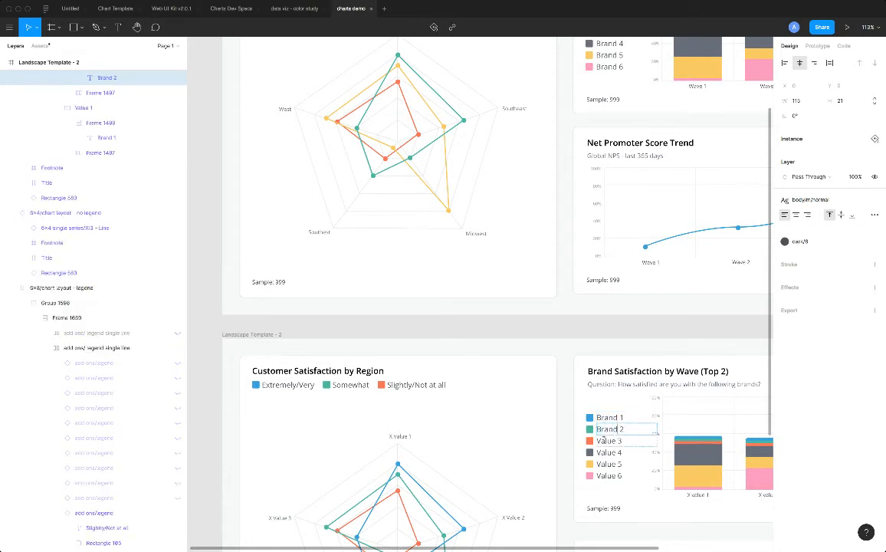
double_click(606, 441)
type("Brand")
Rename the Value 4, Value 5 and Value 6 entries of the same legend to Brand 4, Brand 5 and Brand 6.
scroll(606, 440, "down", 3)
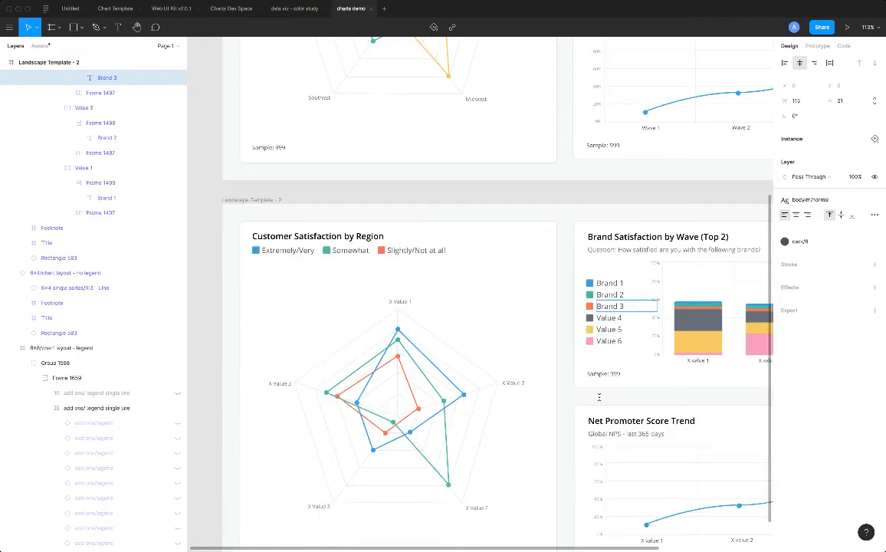
double_click(605, 317)
type("Brand")
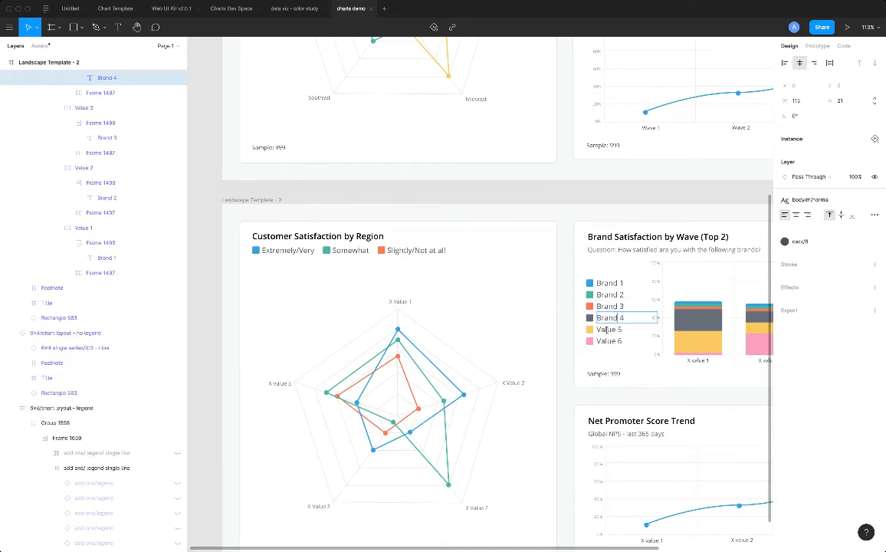
left_click(608, 335)
double_click(606, 330)
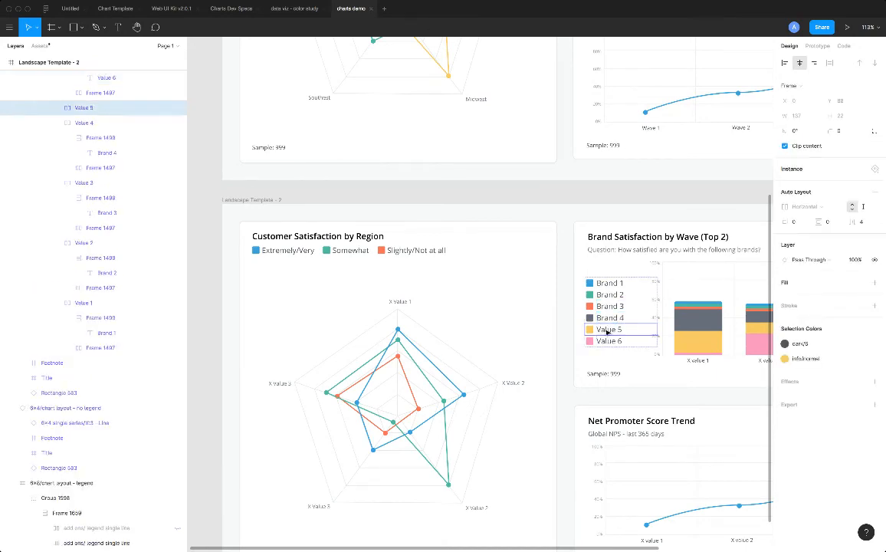
double_click(607, 330)
double_click(606, 331)
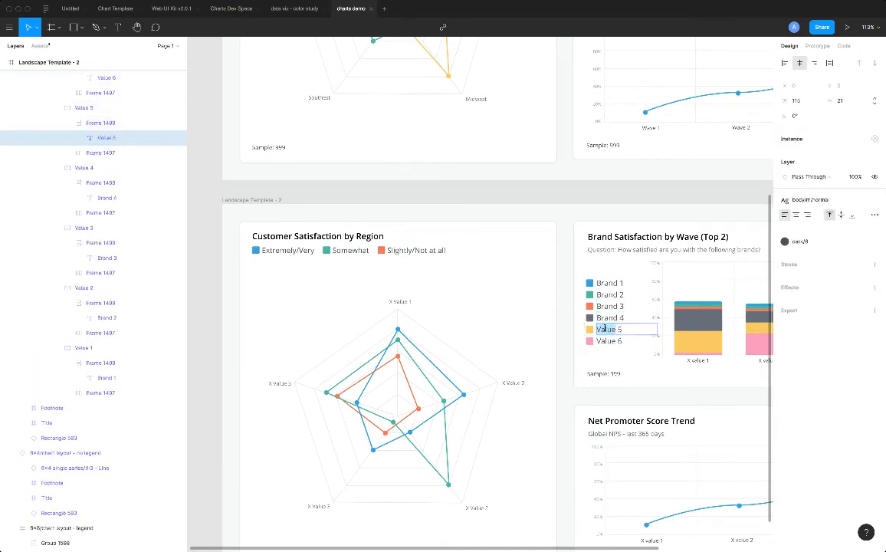
type("Brand")
double_click(605, 341)
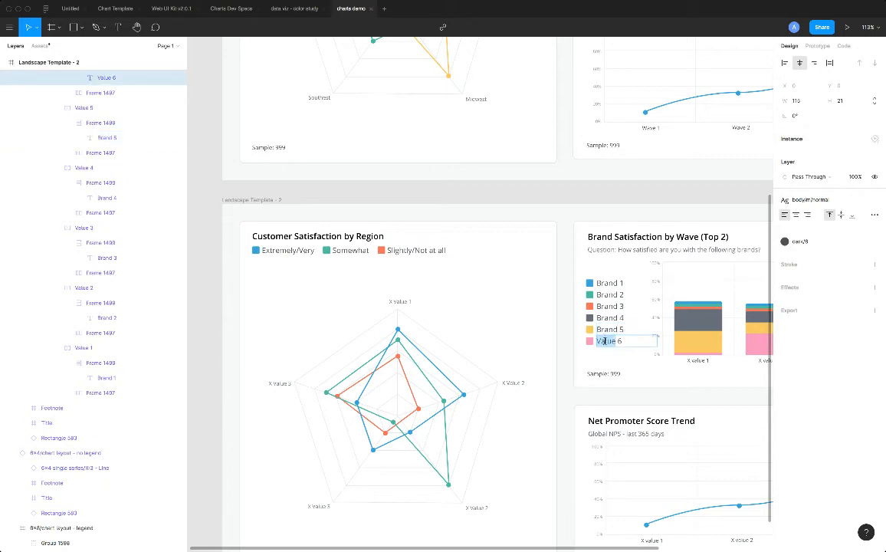
type("Brand")
key("Escape")
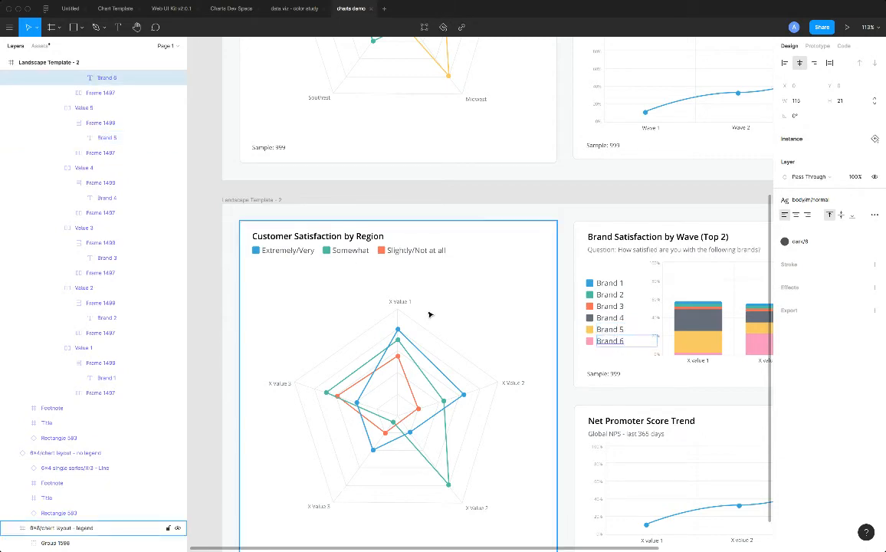
Replace the X Value 1 label at the top of the new radar chart with Northeast, copied from the finished chart.
scroll(417, 319, "down", 2)
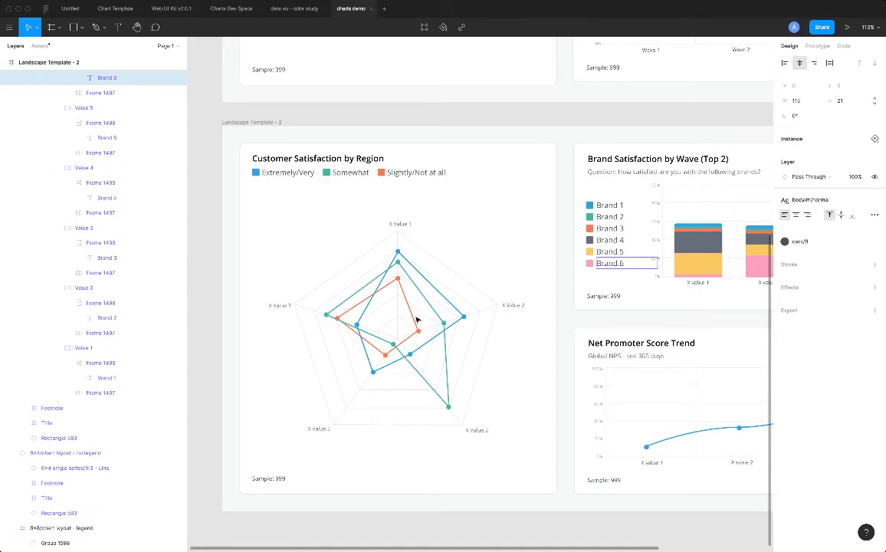
scroll(434, 286, "up", 1)
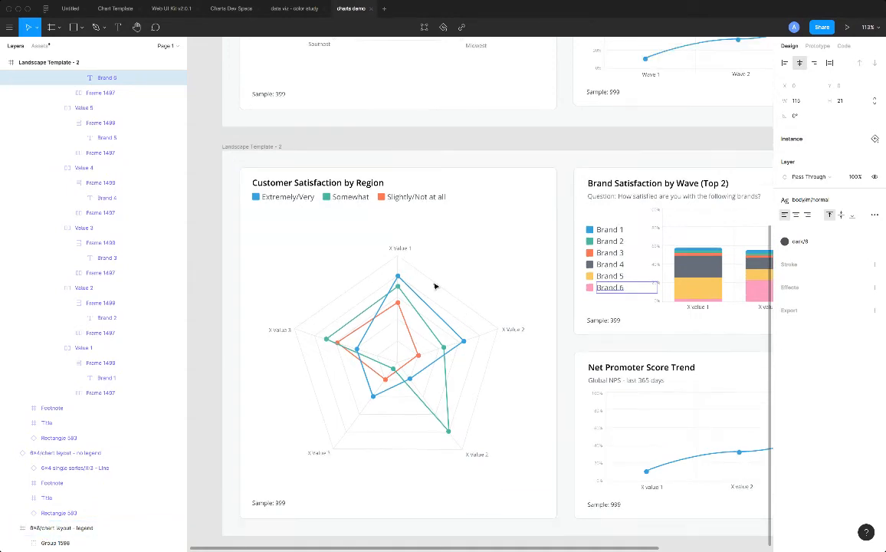
scroll(435, 286, "up", 8)
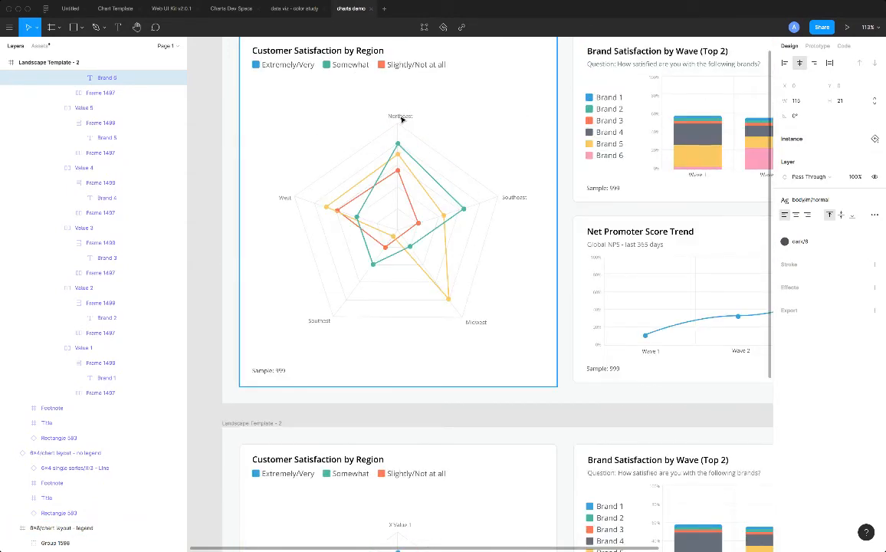
left_click(401, 118)
double_click(400, 117)
double_click(400, 116)
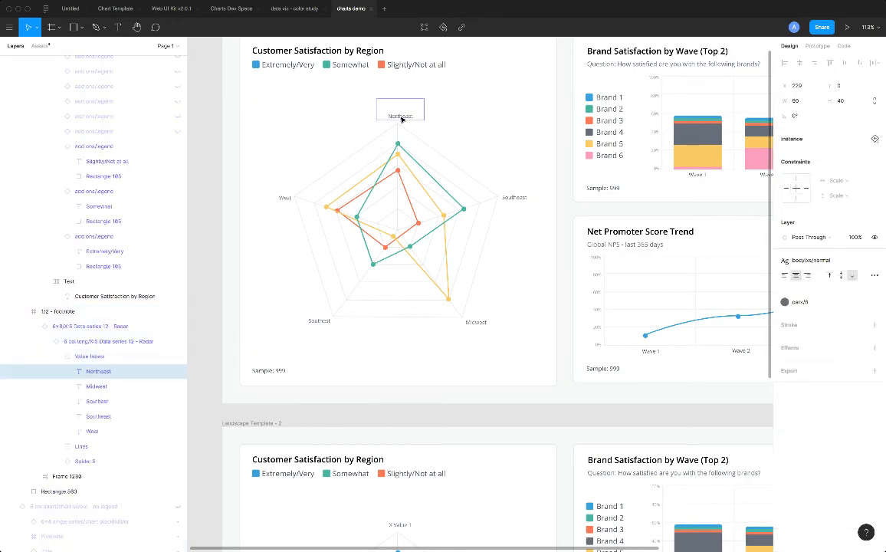
scroll(385, 358, "down", 3)
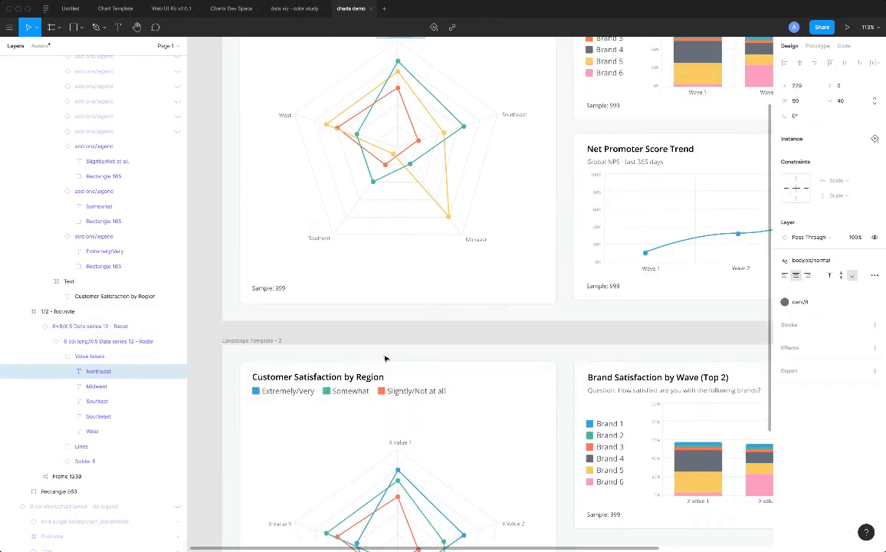
triple_click(398, 425)
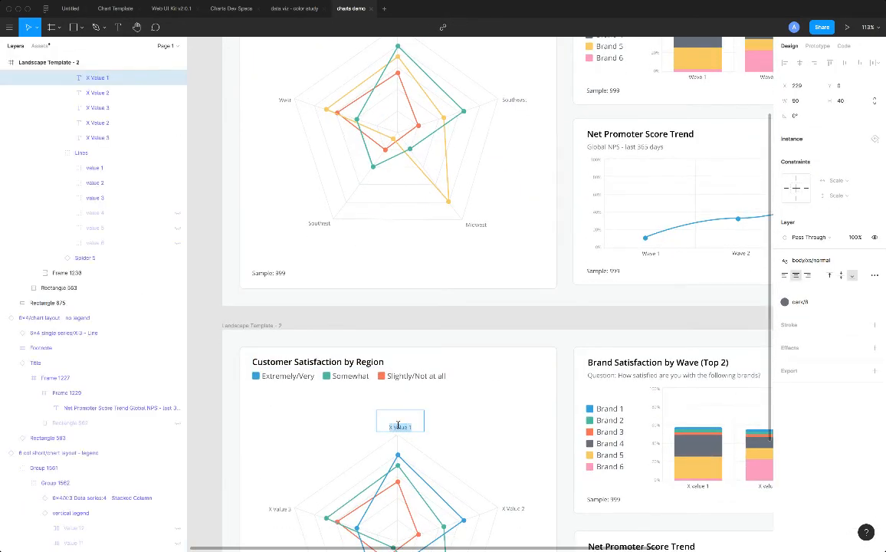
type("Northeast")
Replace the two X Value 2 labels of the new radar chart with Southeast at the upper vertex and Midwest at the lower one, matching the finished chart.
left_click(519, 97)
scroll(493, 181, "down", 4)
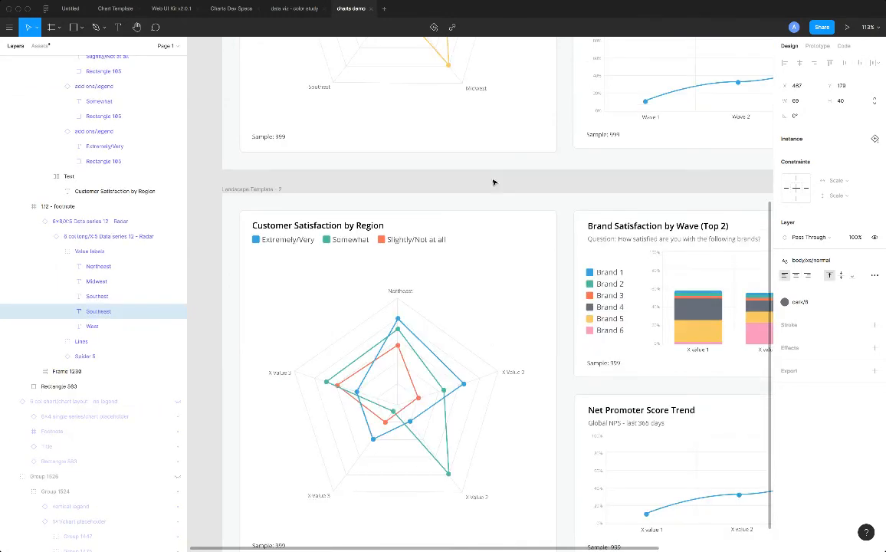
triple_click(512, 372)
type("Southeast")
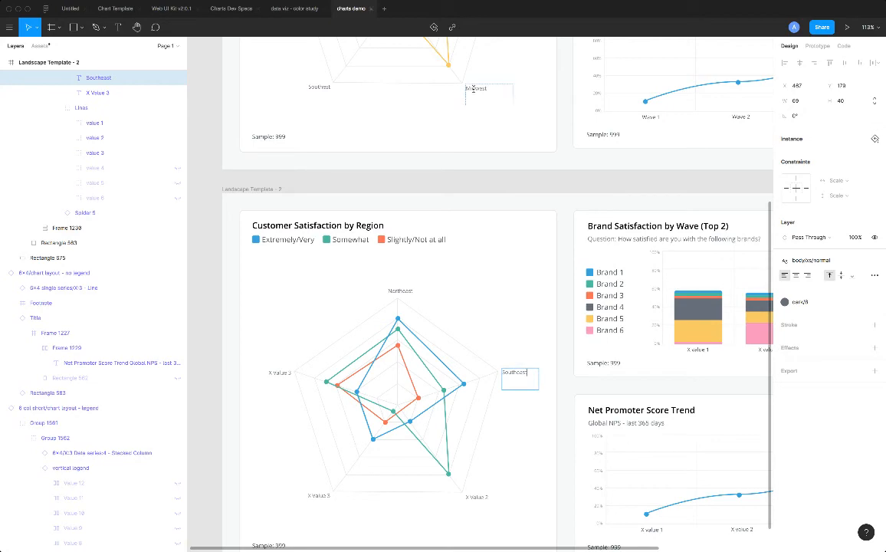
double_click(473, 88)
key("ctrl+c")
scroll(487, 368, "down", 2)
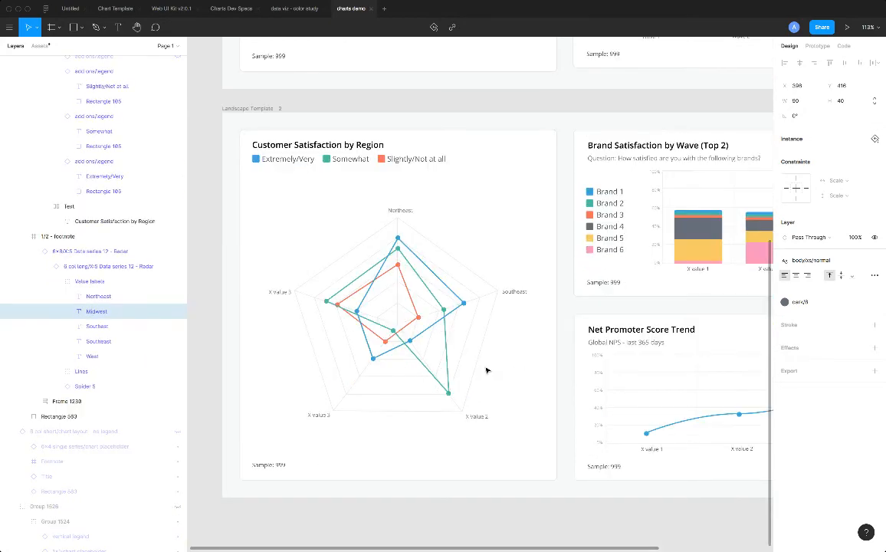
double_click(477, 417)
key("ctrl+v")
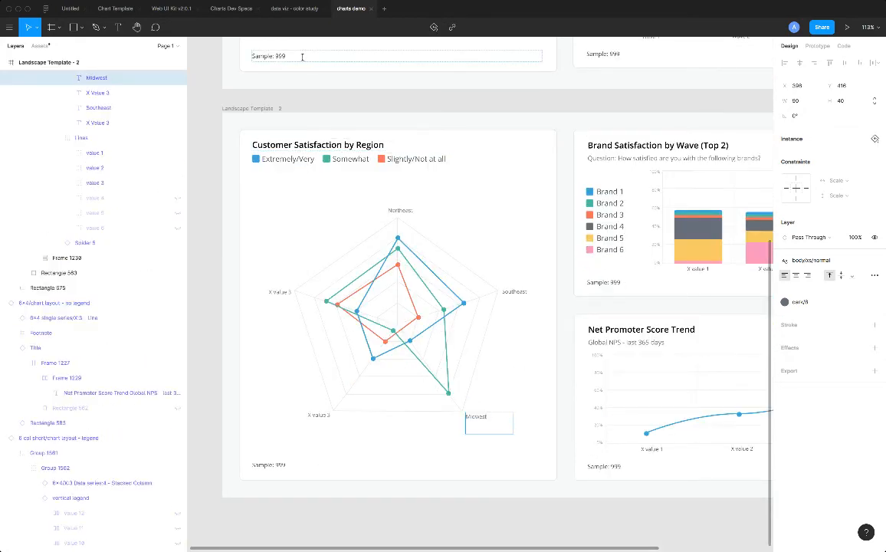
Replace the two X Value 3 labels of the new radar chart with Southest at the lower vertex and West at the upper one, matching the finished chart.
scroll(310, 81, "up", 2)
double_click(309, 86)
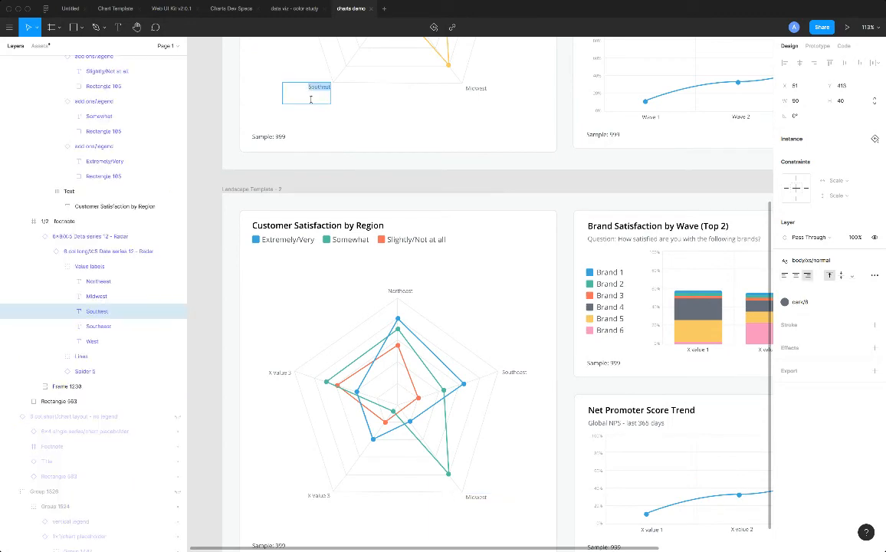
scroll(311, 100, "down", 2)
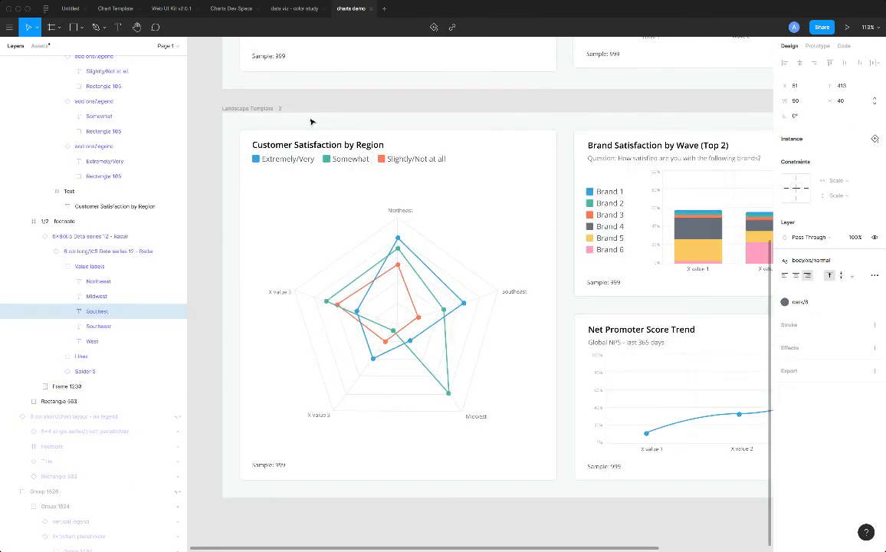
left_click(313, 415)
scroll(296, 277, "up", 4)
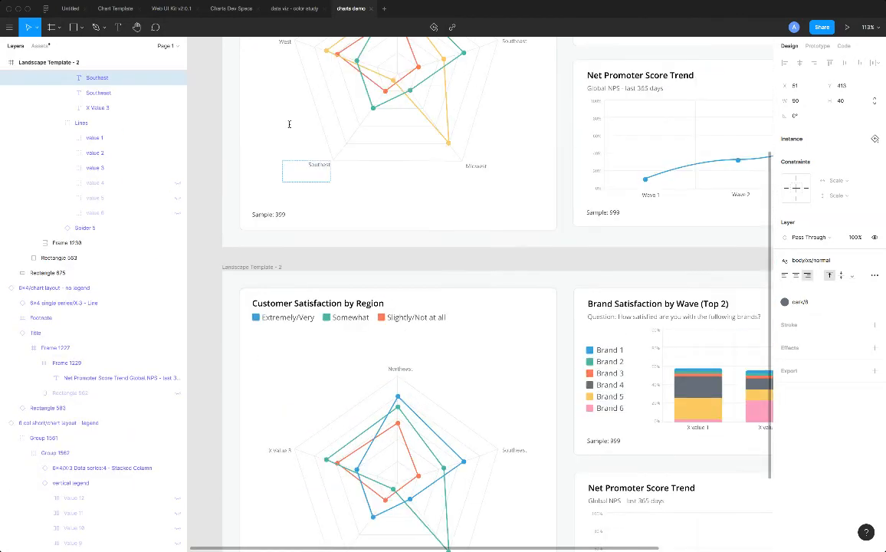
scroll(289, 108, "up", 1)
left_click(285, 64)
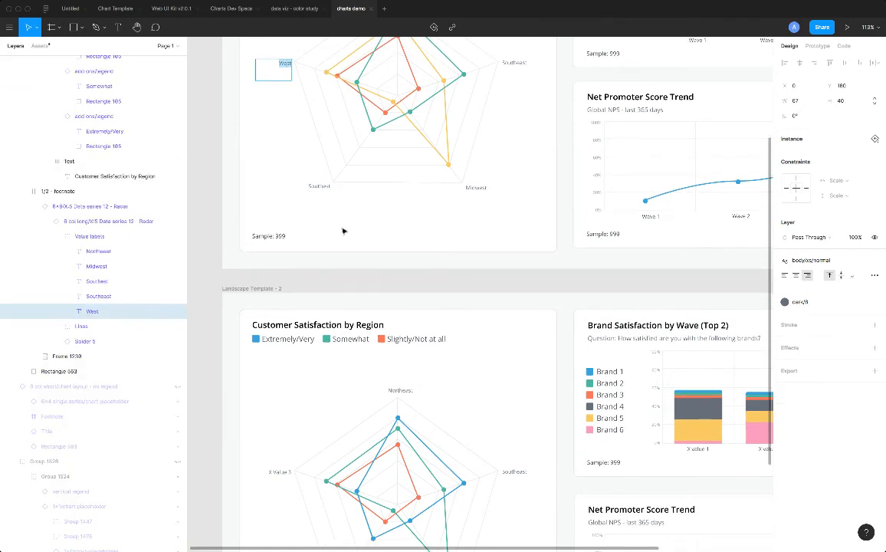
scroll(381, 406, "down", 1)
left_click(278, 447)
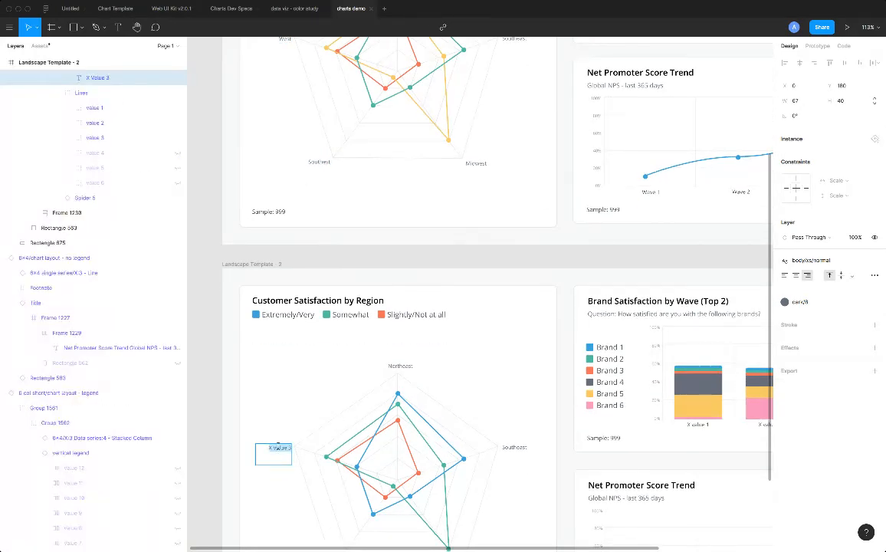
type("West")
Rename the axis labels under the first two columns of the new Brand Satisfaction by Wave (Top 2) chart to Wave 1 and Wave 2.
left_click_drag(284, 550, 411, 550)
scroll(464, 359, "down", 3)
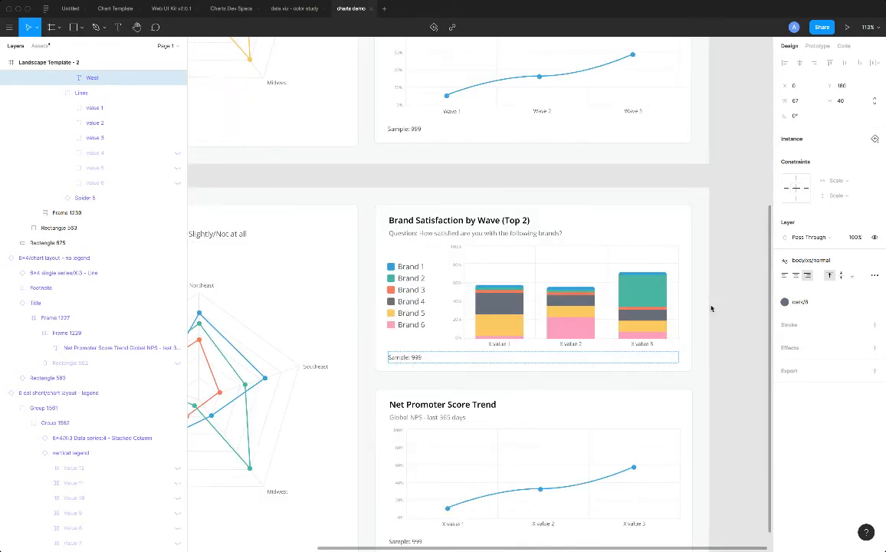
double_click(494, 344)
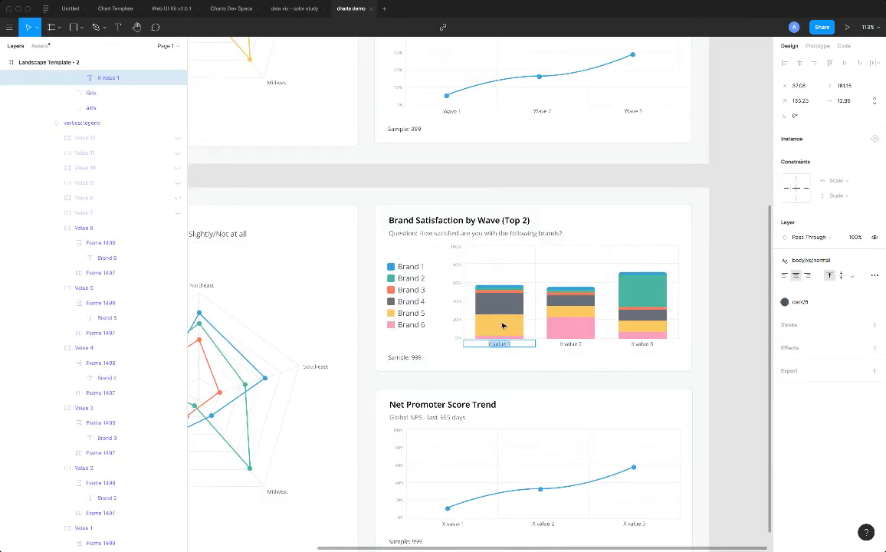
type("Wave 1")
double_click(566, 343)
left_click(568, 343)
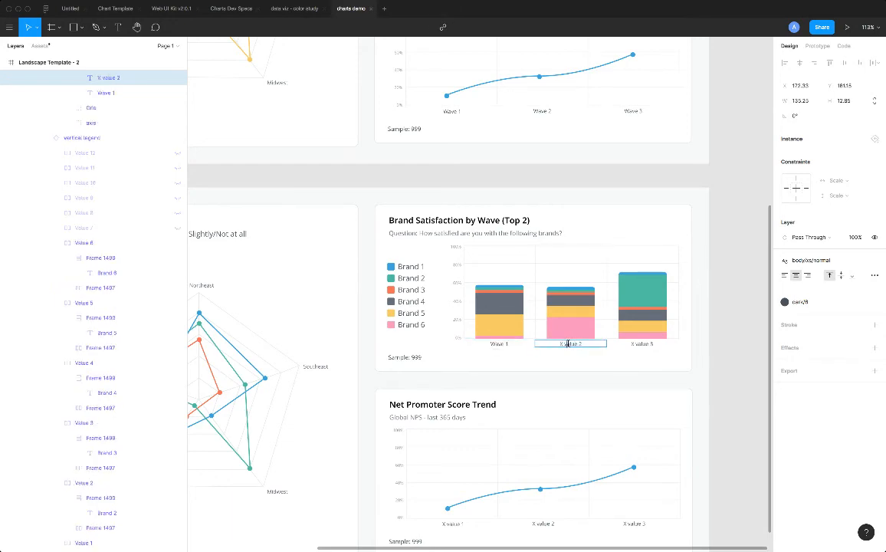
left_click_drag(577, 344, 558, 344)
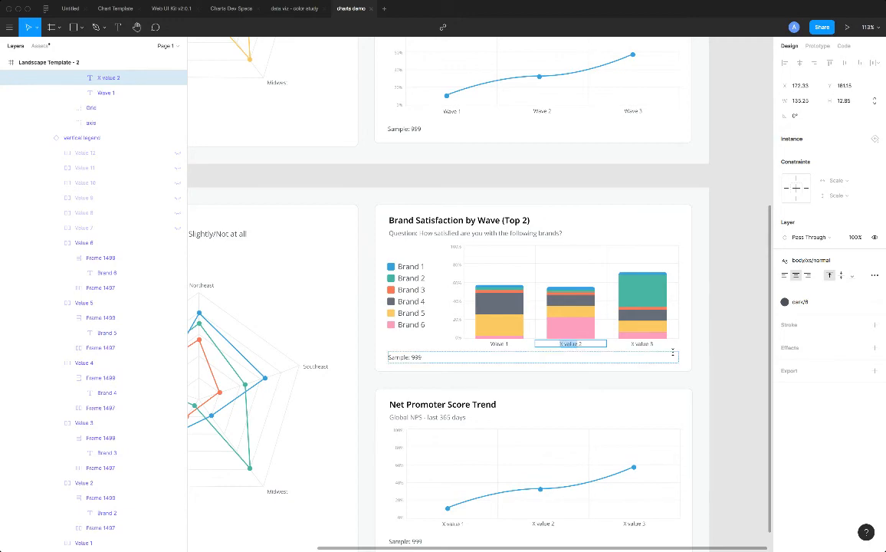
type("Wave")
Rename the axis label under the third column of the new Brand Satisfaction by Wave (Top 2) chart to Wave 3.
left_click(641, 344)
left_click_drag(649, 345, 627, 343)
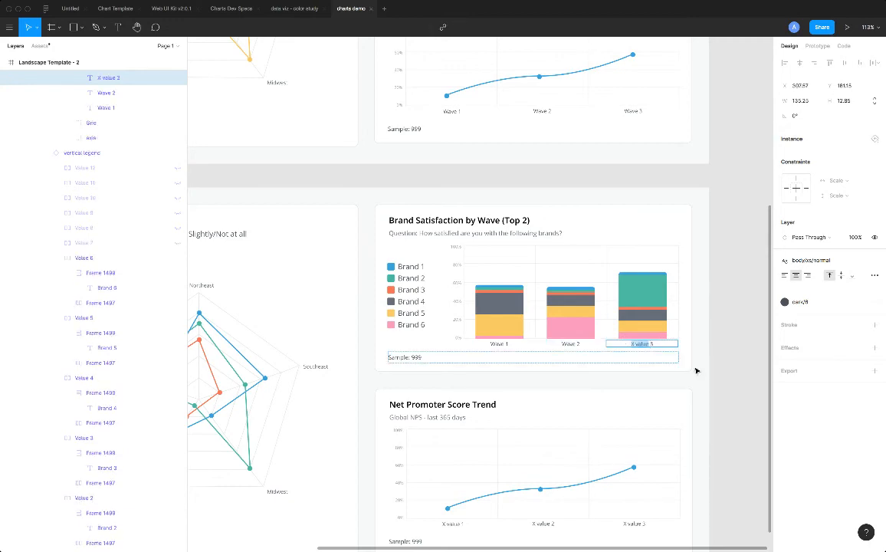
type("Wave")
left_click(712, 381)
Rename the first axis label of the new Net Promoter Score Trend chart to Wave 1.
scroll(615, 394, "down", 3)
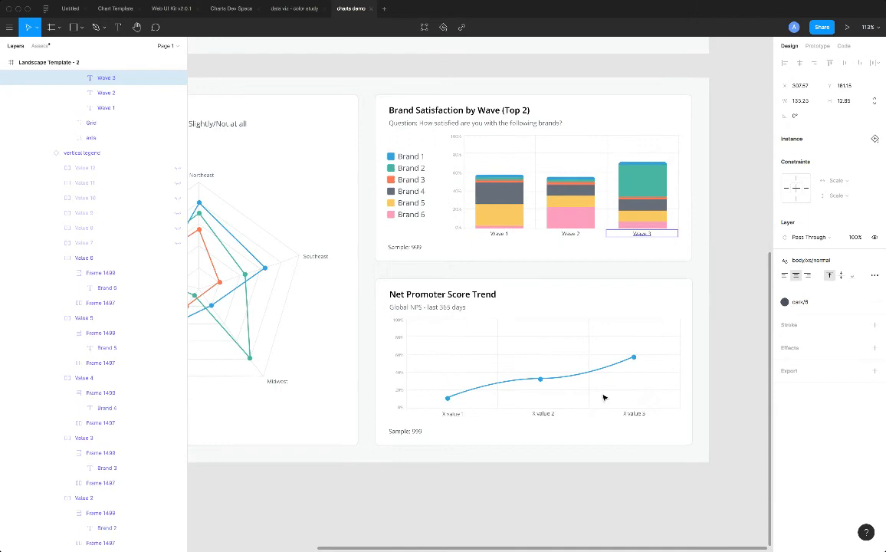
left_click(452, 415)
double_click(452, 416)
double_click(451, 416)
double_click(453, 416)
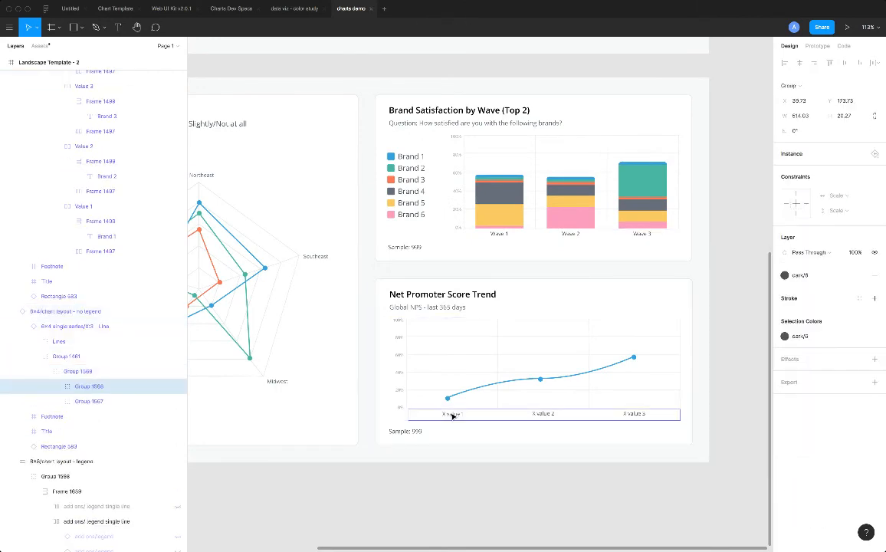
double_click(453, 415)
double_click(454, 415)
left_click_drag(461, 414, 450, 414)
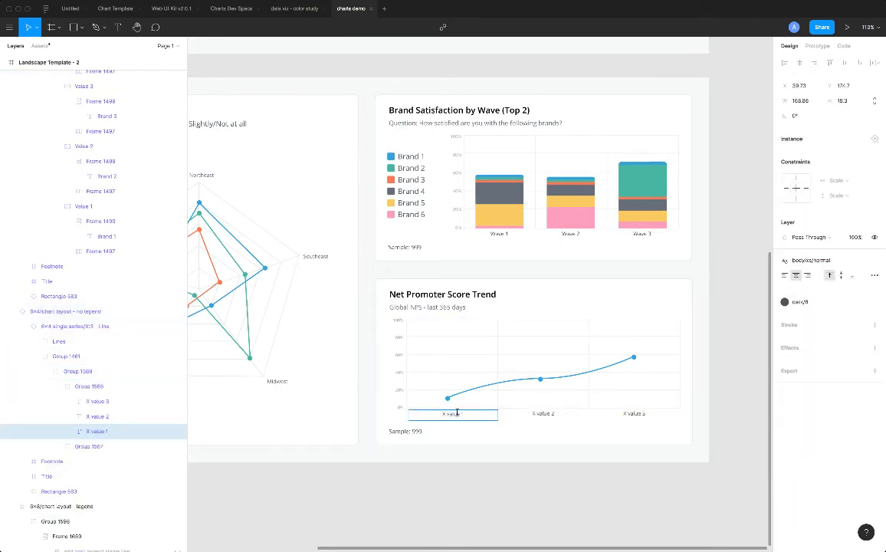
type("Wave")
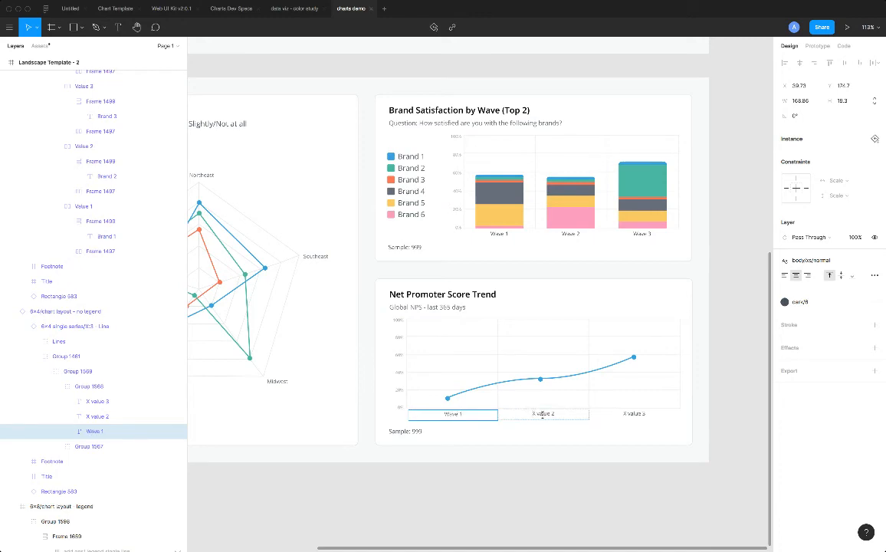
Rename the second and third axis labels of the new Net Promoter Score Trend chart to Wave 2 and Wave 3.
left_click(550, 414)
left_click_drag(550, 414, 523, 413)
type("Wave")
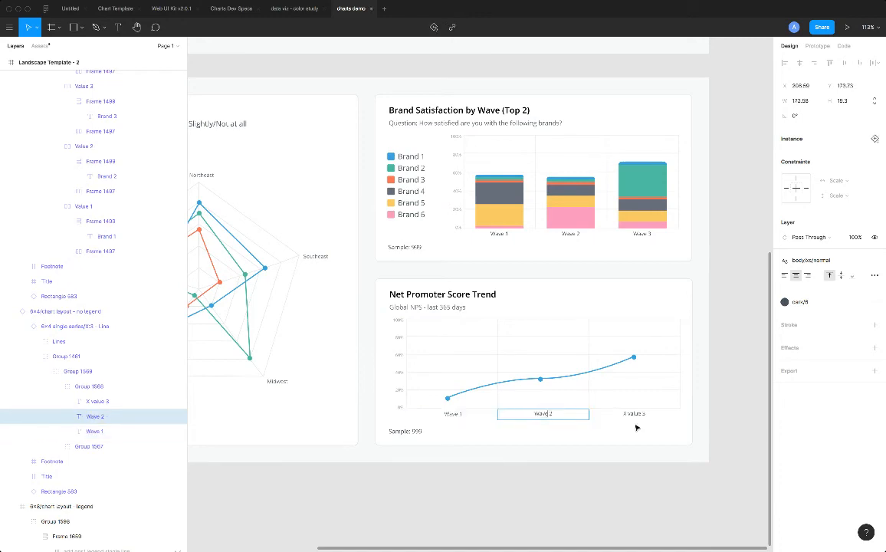
left_click(630, 414)
left_click_drag(641, 414, 619, 414)
type("Wave")
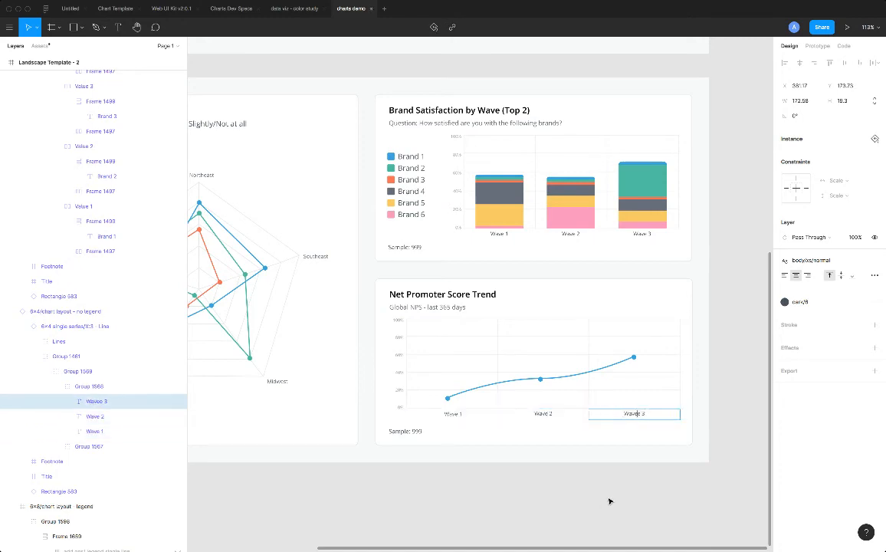
double_click(632, 417)
left_click(638, 415)
key("BackSpace")
key("Escape")
left_click(333, 489)
Compare the new dashboard with the finished one above it, checking the labels and the line colors of the radar charts.
scroll(333, 489, "down", 3)
left_click_drag(332, 549, 224, 536)
scroll(693, 291, "down", 2)
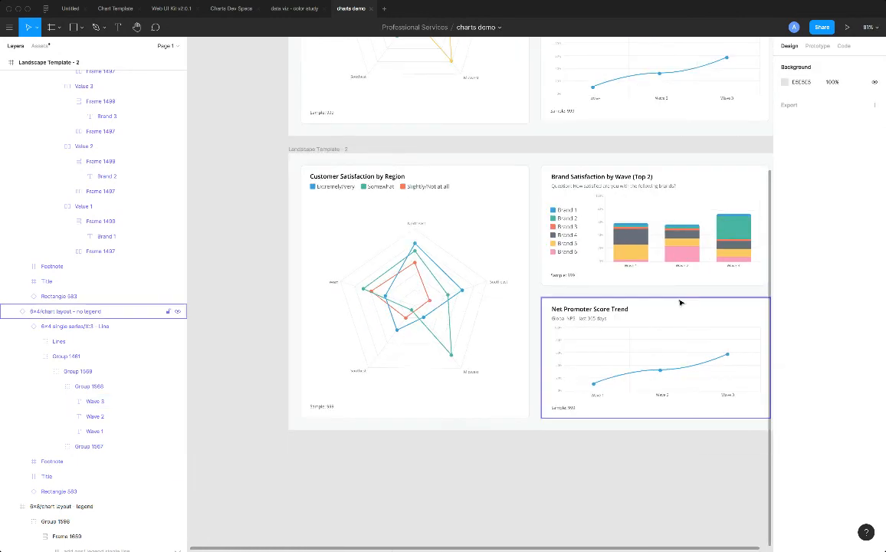
scroll(710, 351, "up", 1)
scroll(570, 288, "up", 2)
scroll(570, 289, "up", 2)
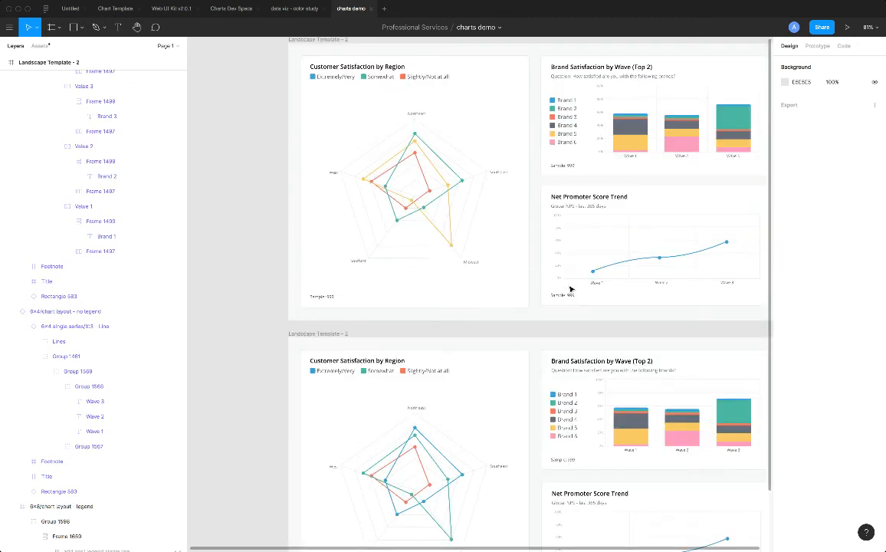
scroll(570, 289, "down", 3)
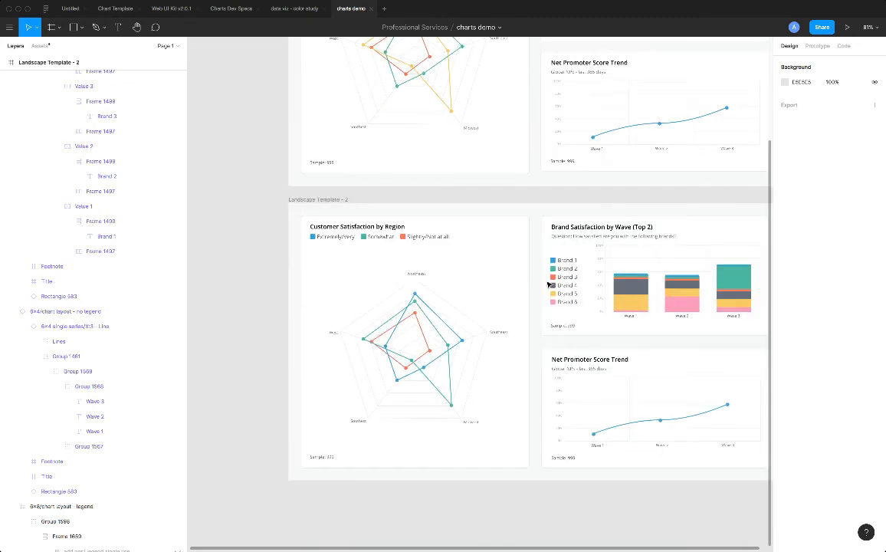
scroll(488, 252, "up", 3)
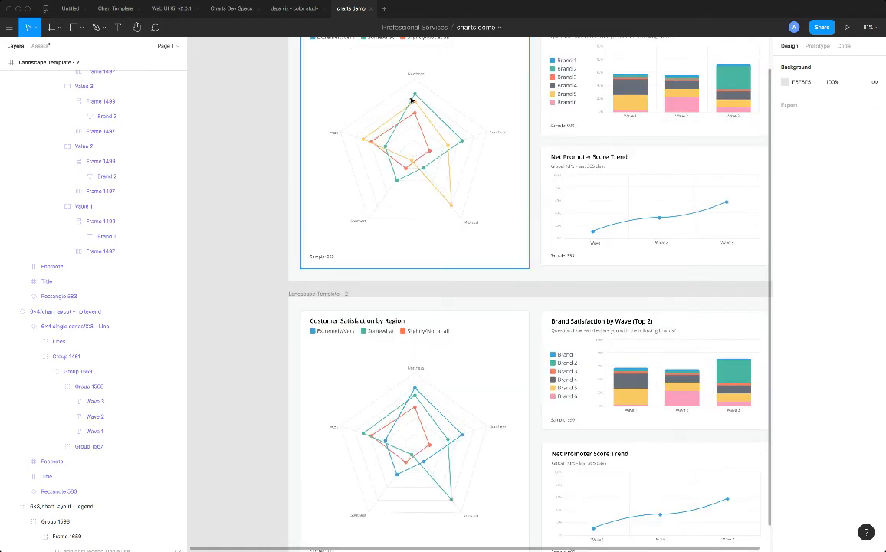
scroll(487, 418, "down", 3)
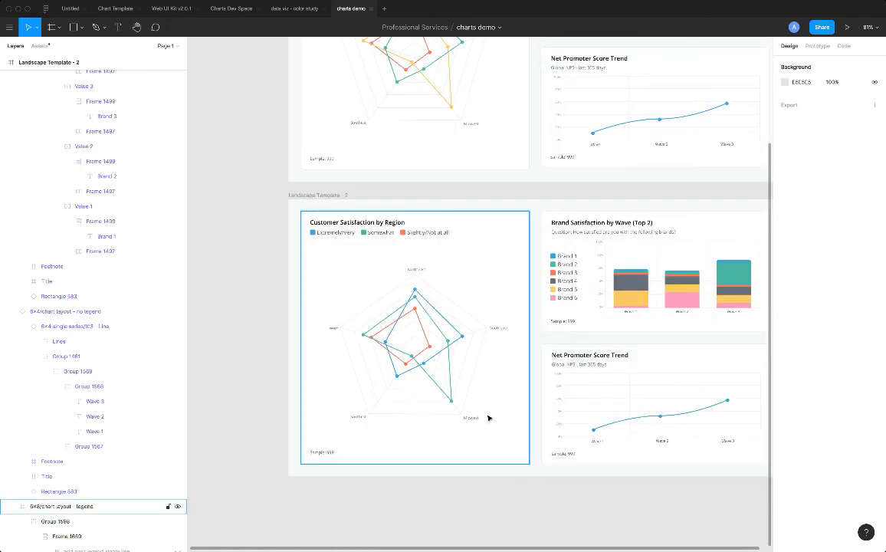
Select the value 1 line group inside the new Customer Satisfaction by Region radar chart.
left_click(456, 344)
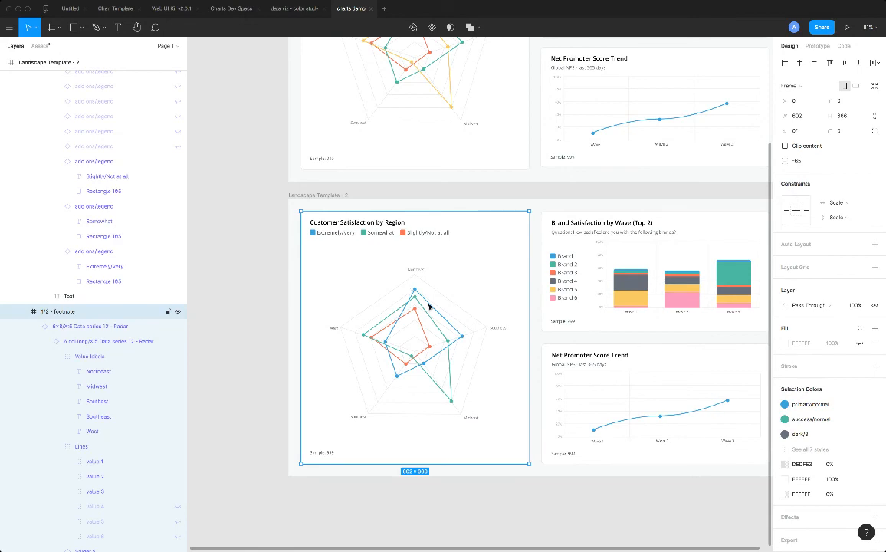
left_click(429, 306)
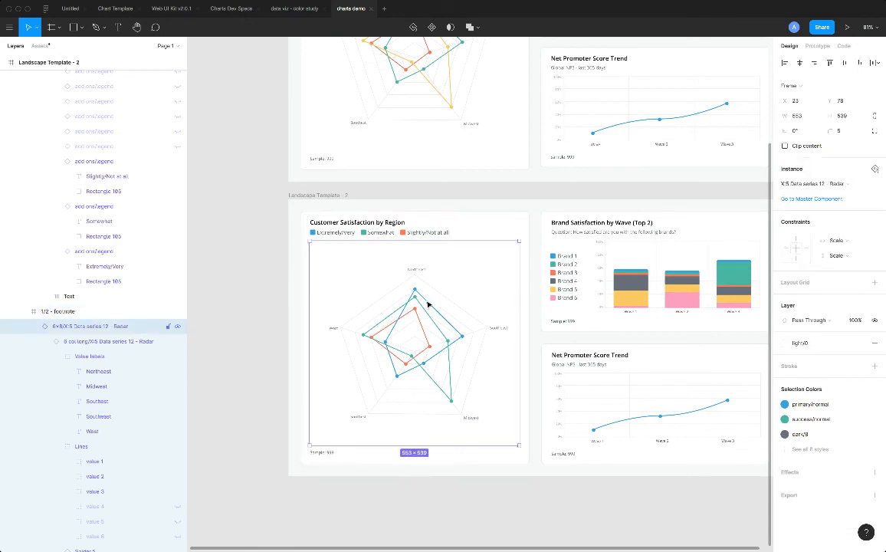
left_click(429, 306)
scroll(464, 338, "up", 2)
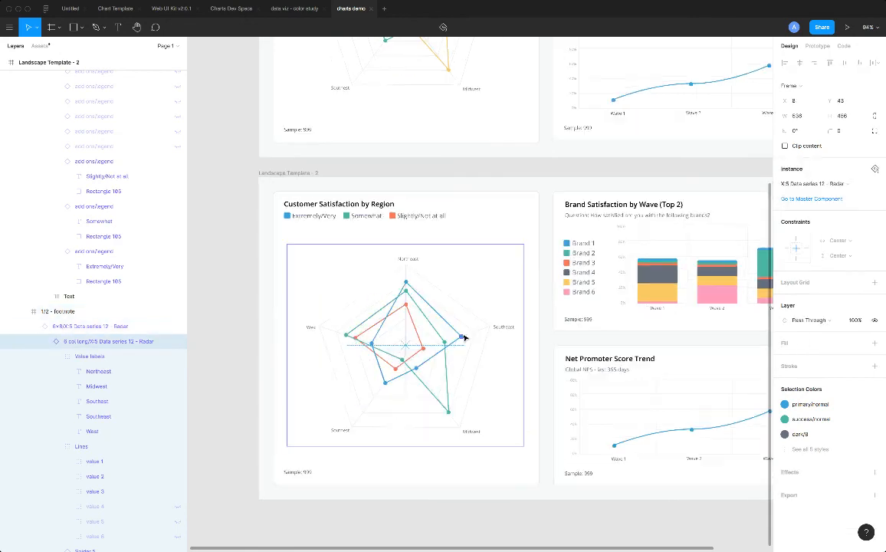
scroll(464, 337, "up", 5)
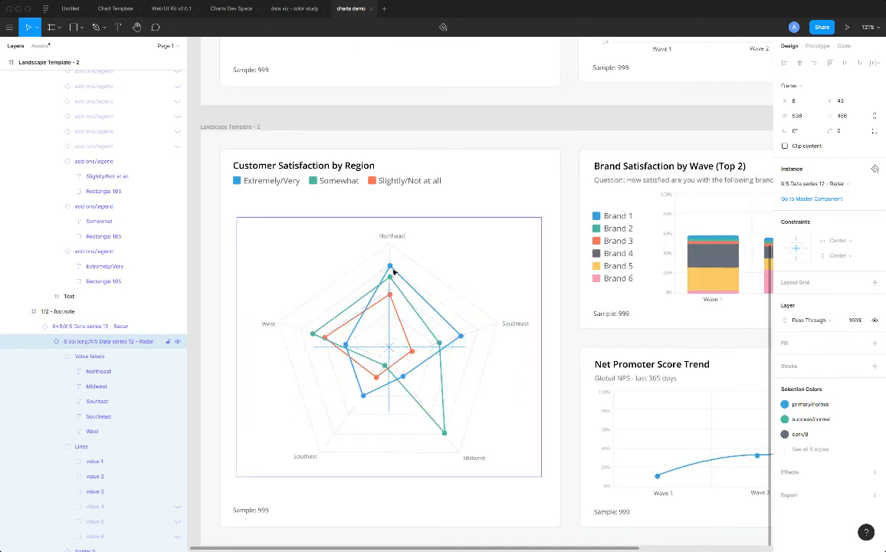
left_click(392, 269)
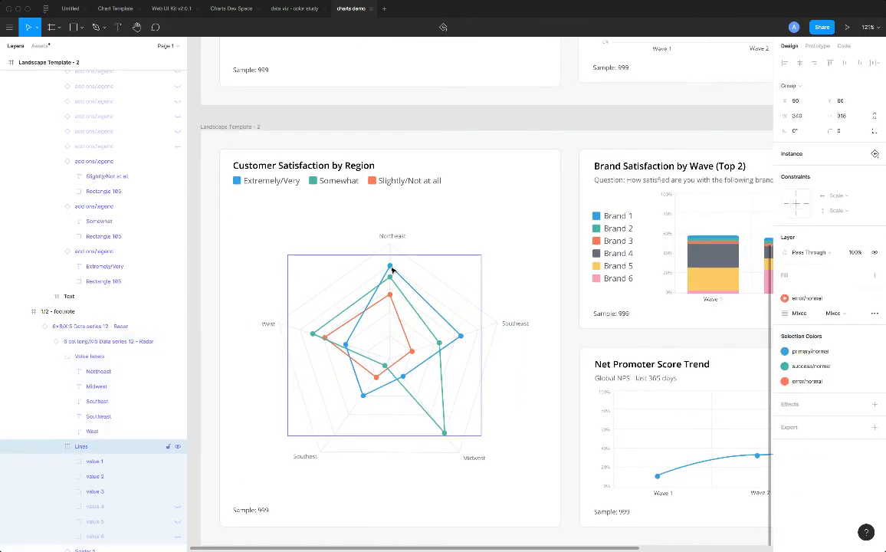
left_click(133, 460)
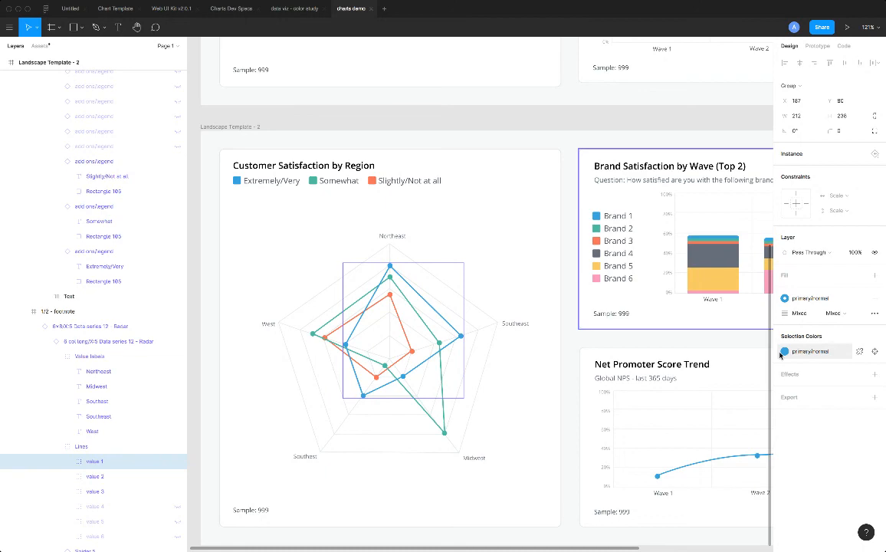
left_click(788, 300)
left_click(820, 432)
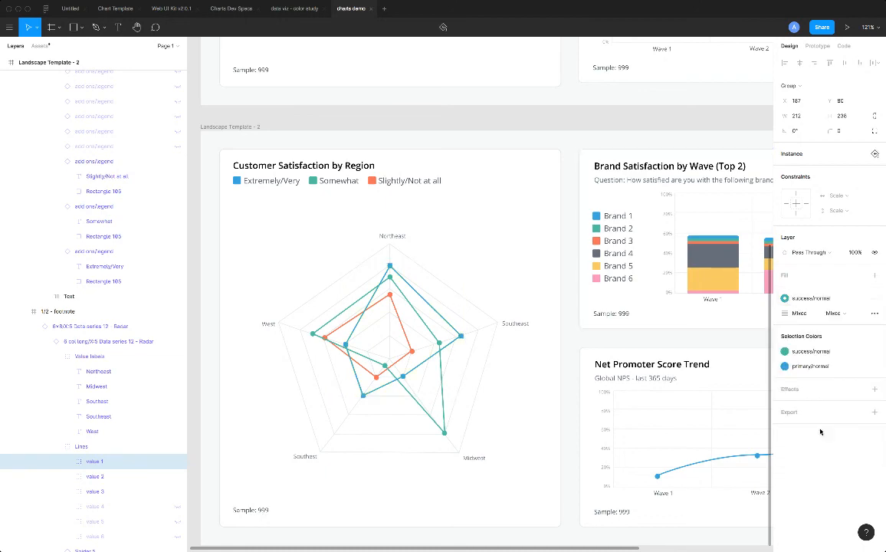
key("ctrl+z")
Recolor both the line and the points of the value 1 series with the success/normal color style.
left_click(785, 352)
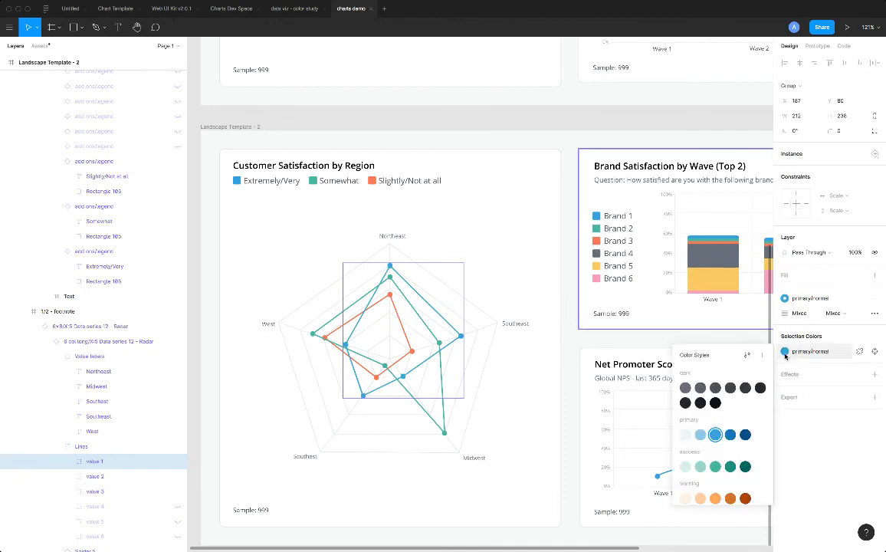
left_click(715, 467)
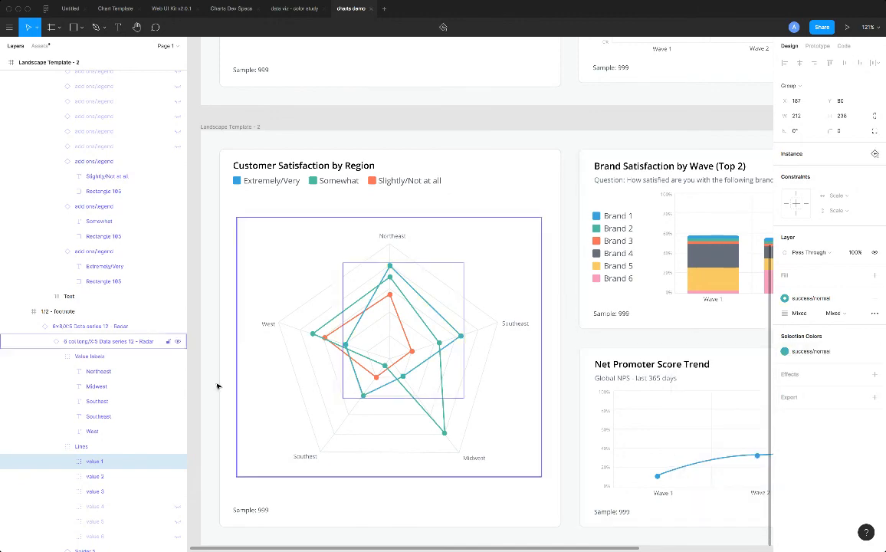
Recolor the line and points of the new radar chart's value 2 series with the info/normal color style.
left_click(118, 483)
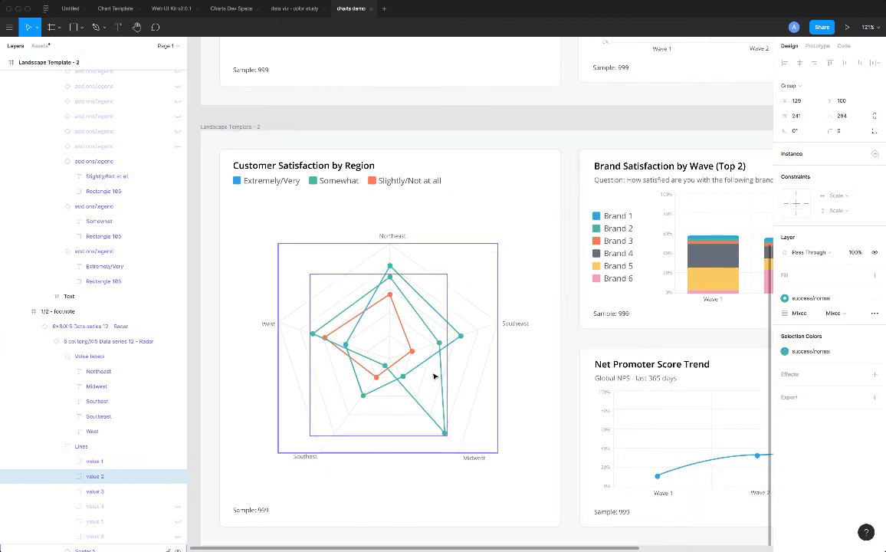
left_click(785, 351)
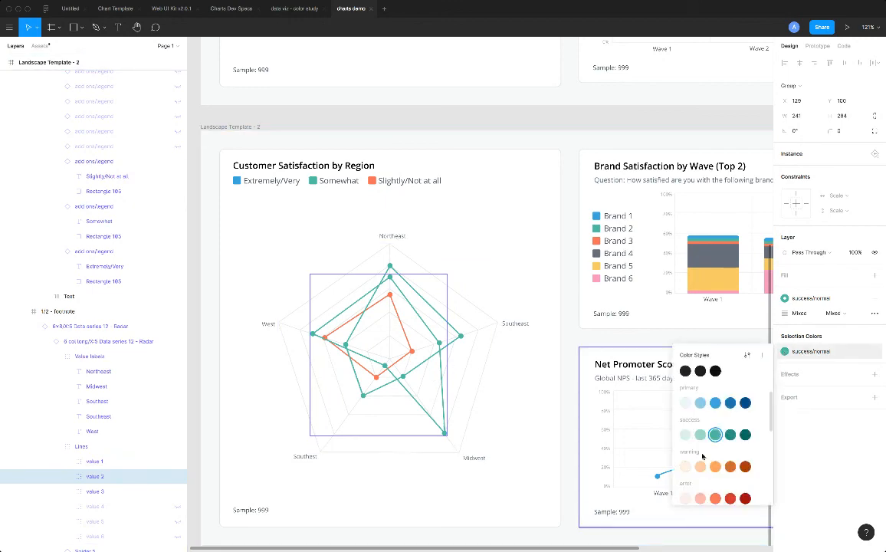
scroll(705, 468, "down", 1)
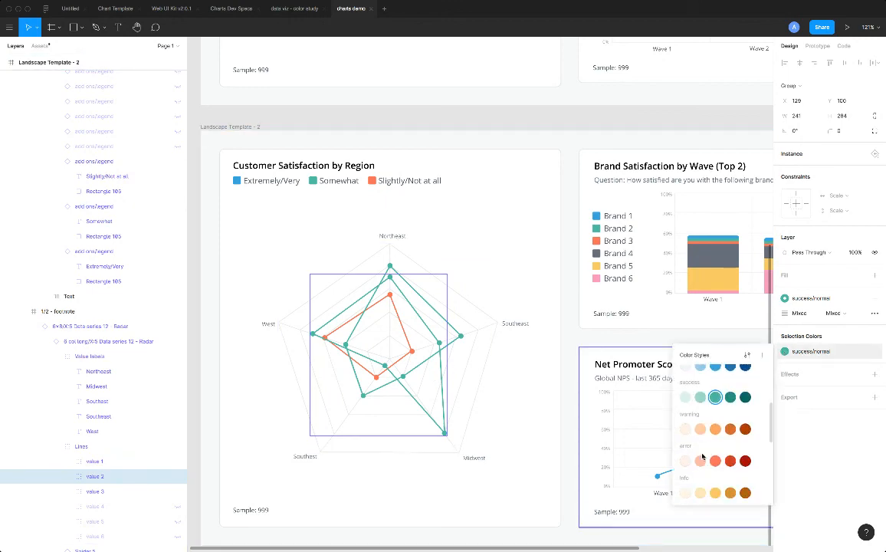
left_click(715, 493)
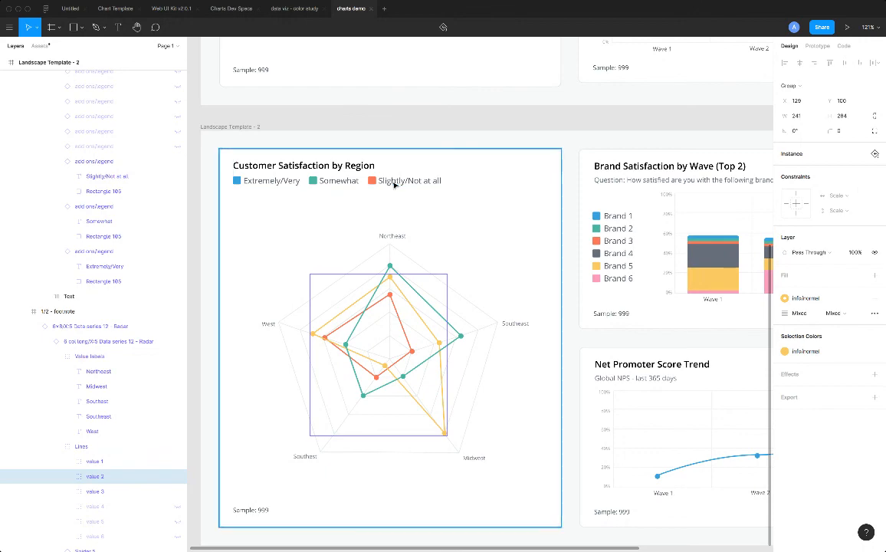
left_click(198, 164)
Review the recolored radar chart and the rest of the new dashboard against the finished version above.
scroll(577, 259, "down", 5)
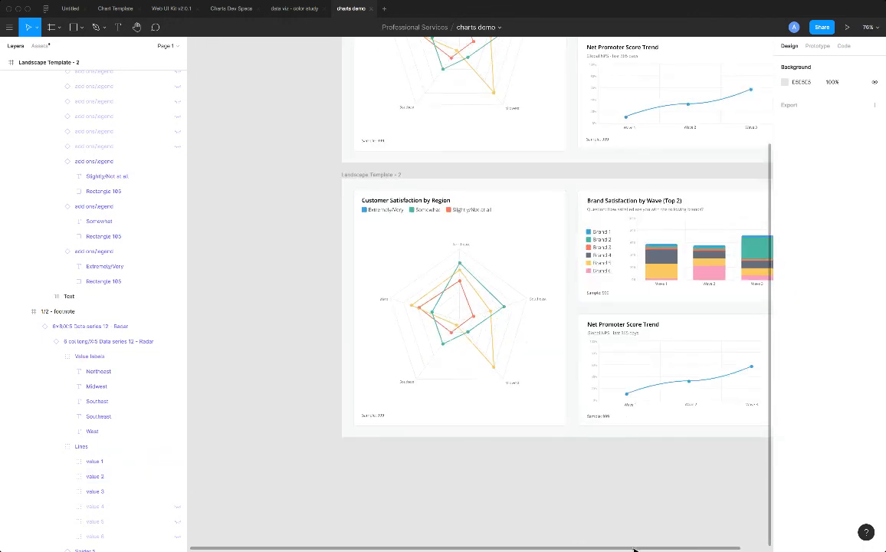
left_click_drag(650, 549, 743, 549)
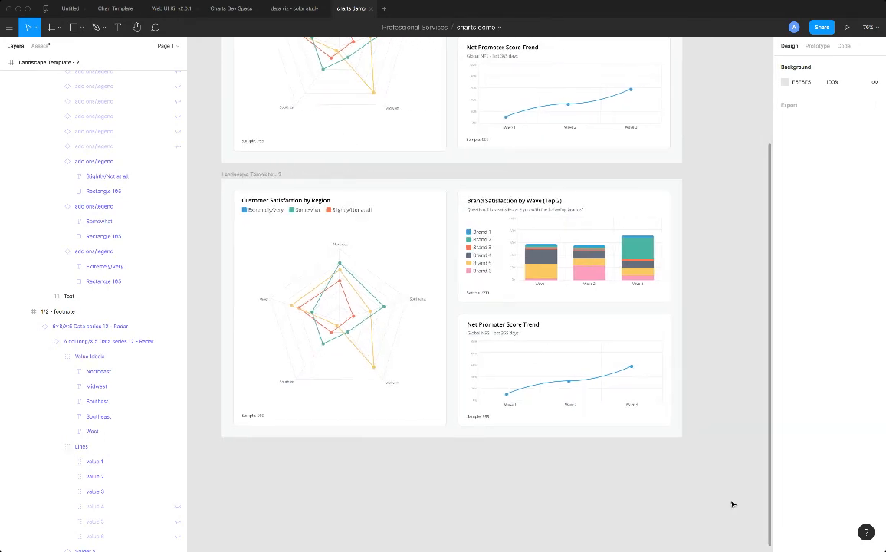
scroll(404, 414, "up", 2)
scroll(404, 415, "up", 2)
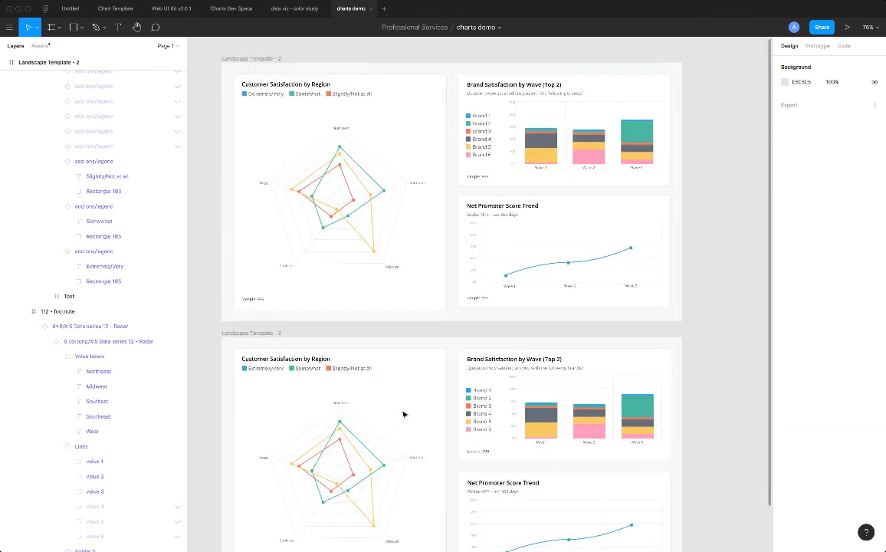
scroll(404, 414, "down", 4)
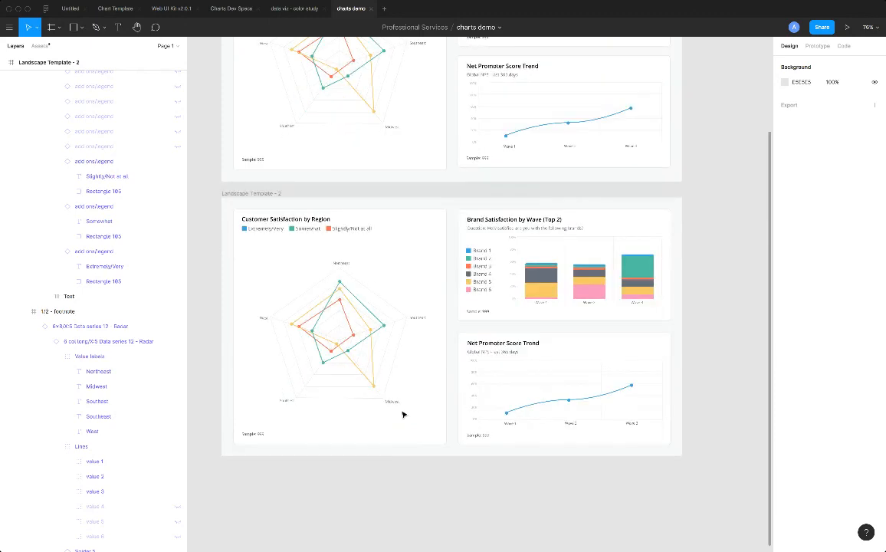
scroll(401, 400, "up", 2)
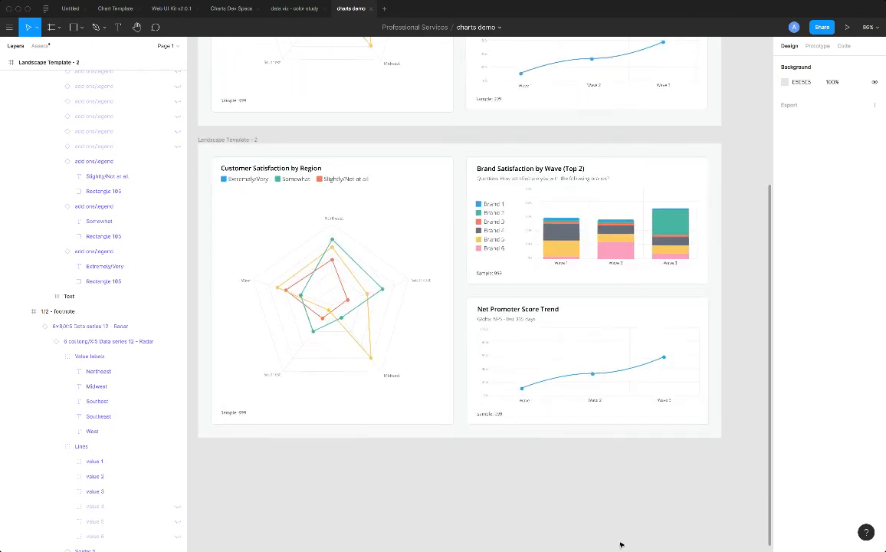